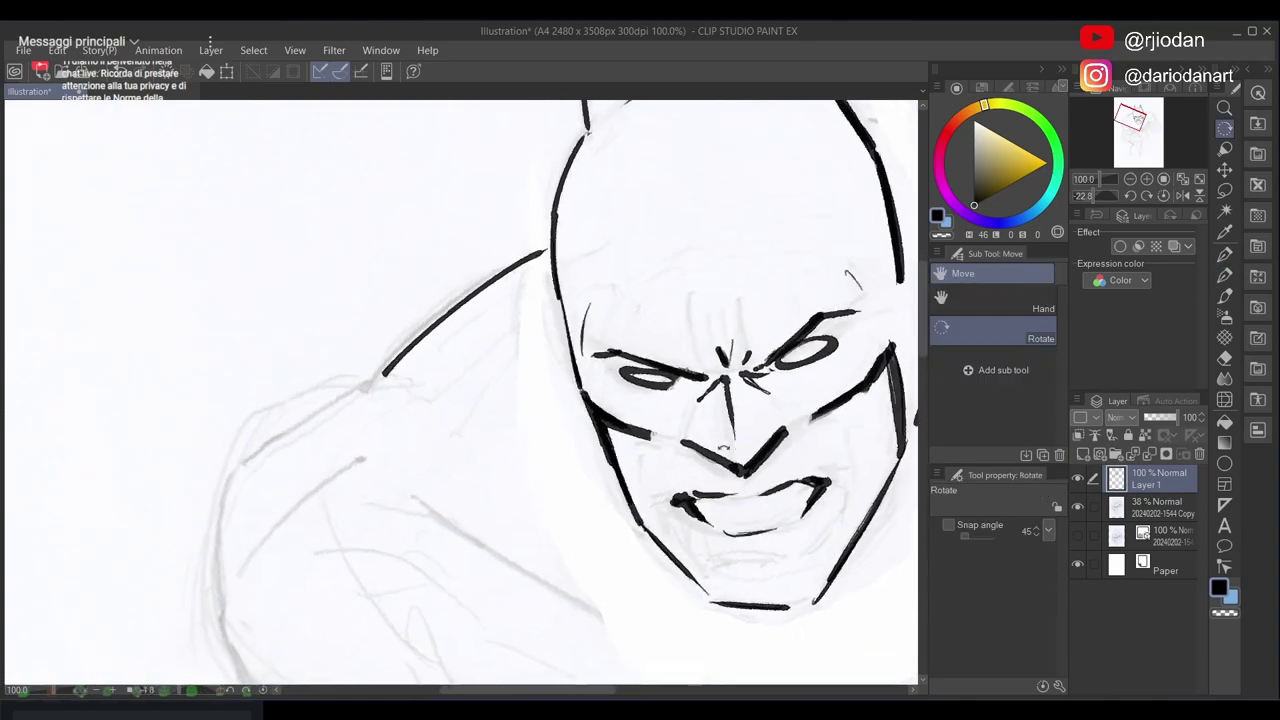
Ink a thick contour from the base of the cowl down along the right-hand side of the neck to the shoulder
{"action": "key", "text": "space"}
{"action": "mouse_move", "coordinate": [552, 309]}
{"action": "left_mouse_down"}
{"action": "mouse_move", "coordinate": [660, 467]}
{"action": "mouse_move", "coordinate": [583, 350]}
{"action": "mouse_move", "coordinate": [654, 454]}
{"action": "left_mouse_up"}
{"action": "key", "text": "e"}
{"action": "key", "text": "p"}
{"action": "left_click_drag", "start_coordinate": [588, 352], "coordinate": [655, 459]}
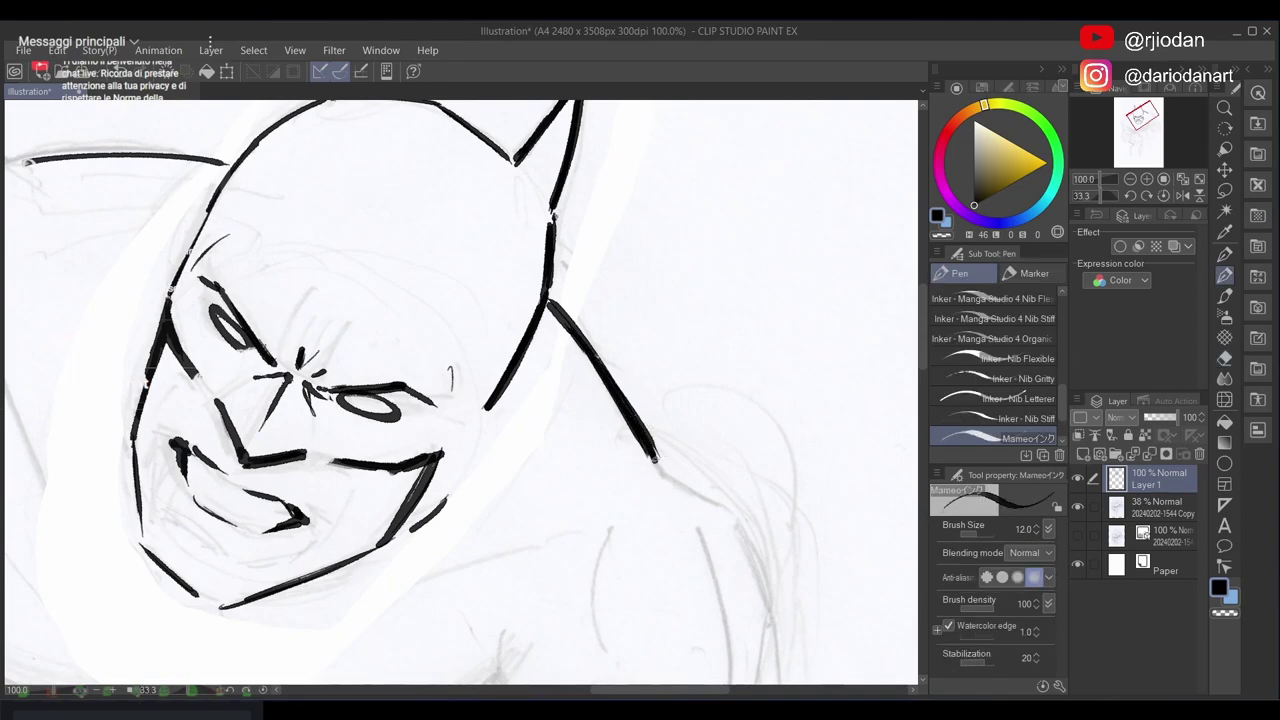
Thin and taper the thick right-hand neck-to-shoulder line with the eraser
{"action": "key", "text": "e"}
{"action": "left_click_drag", "start_coordinate": [578, 300], "coordinate": [674, 486]}
{"action": "left_click_drag", "start_coordinate": [585, 312], "coordinate": [662, 490]}
{"action": "key", "text": "r"}
{"action": "mouse_move", "coordinate": [672, 418]}
{"action": "left_mouse_down"}
{"action": "mouse_move", "coordinate": [680, 326]}
{"action": "mouse_move", "coordinate": [648, 282]}
{"action": "left_mouse_up"}
{"action": "key", "text": "p"}
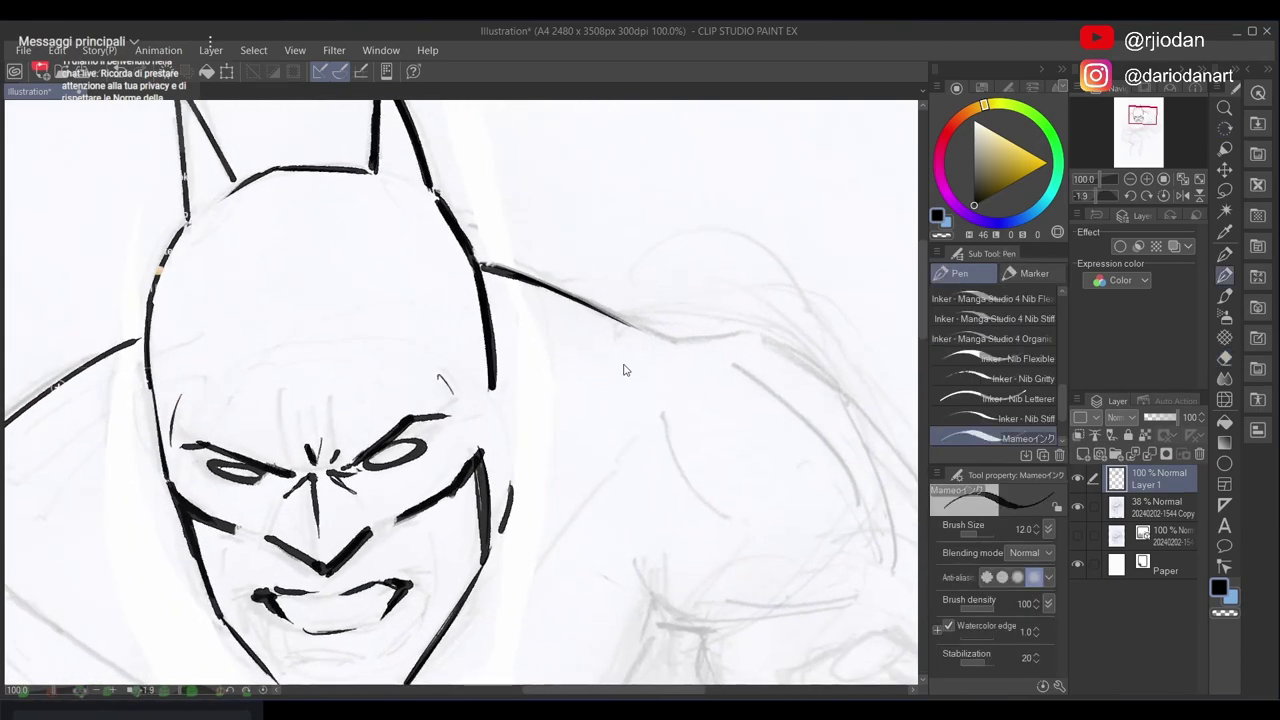
{"action": "key", "text": "ctrl+w"}
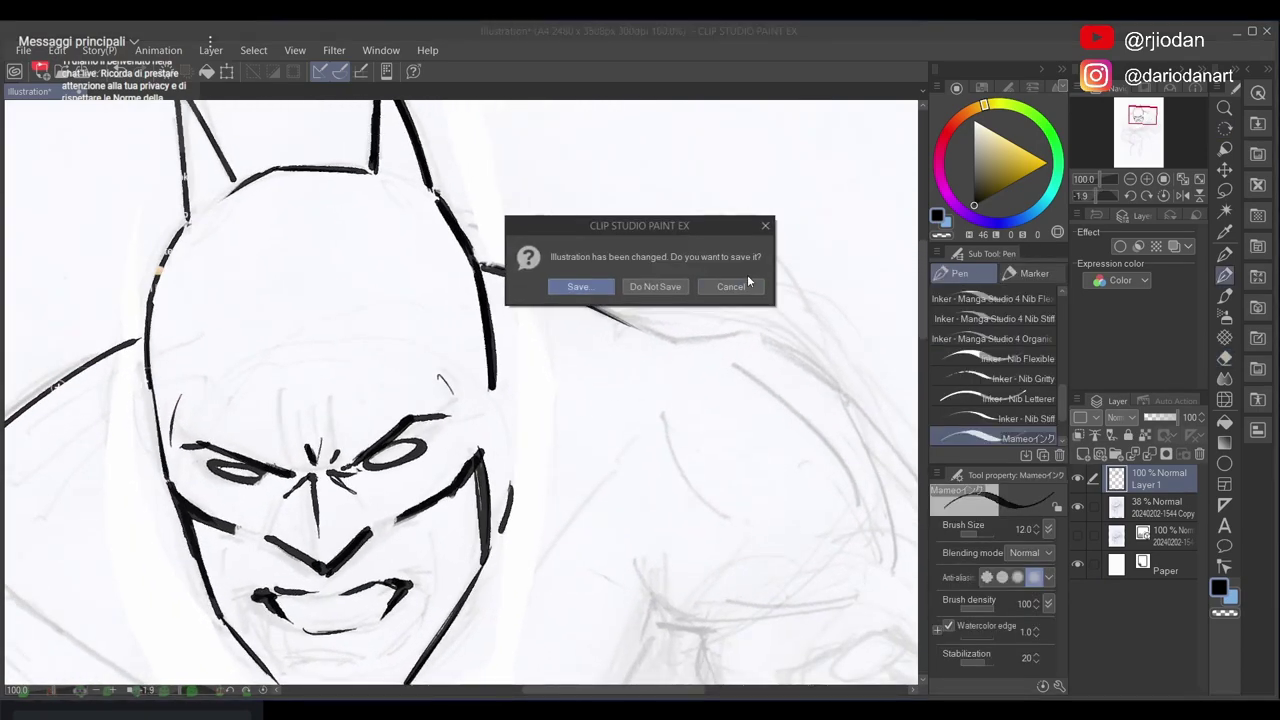
{"action": "left_click", "coordinate": [737, 290]}
Ink the outer contour of the left-hand shoulder over the sketch with the pen
{"action": "scroll", "coordinate": [680, 383], "scroll_direction": "up", "scroll_amount": 1}
{"action": "scroll", "coordinate": [680, 383], "scroll_direction": "down", "scroll_amount": 4}
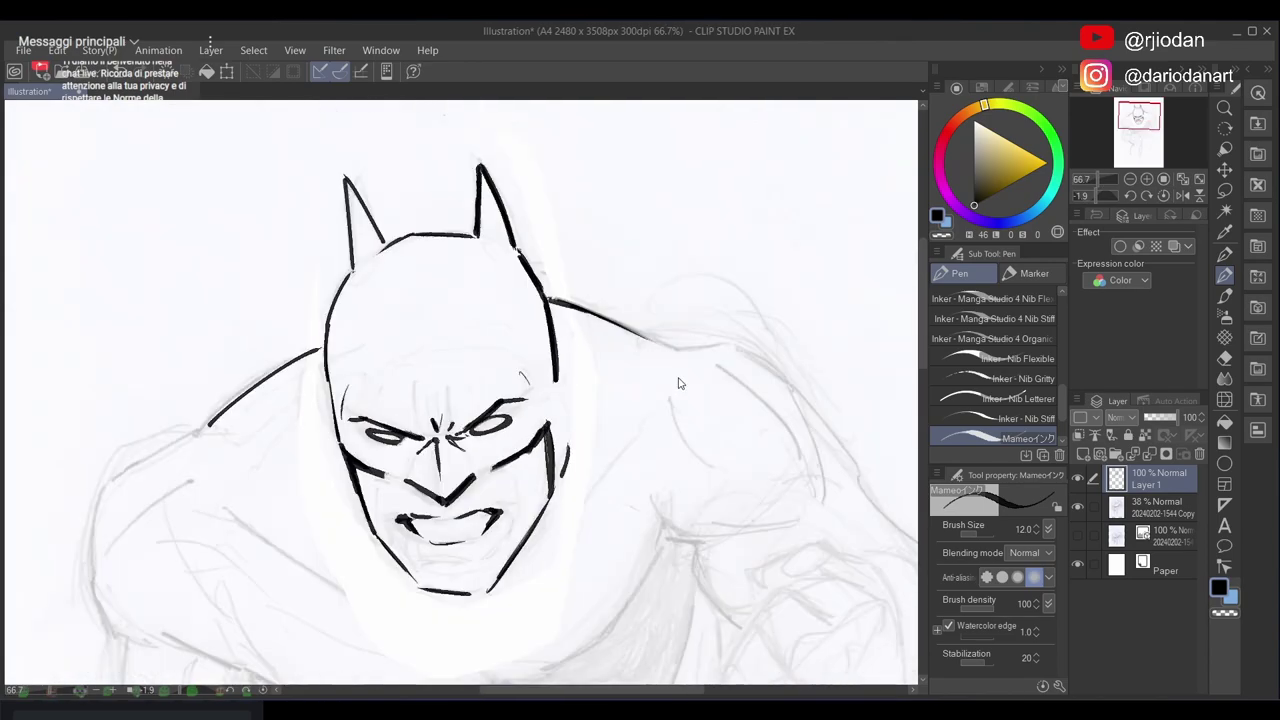
{"action": "left_click_drag", "start_coordinate": [677, 349], "coordinate": [605, 315]}
{"action": "scroll", "coordinate": [598, 325], "scroll_direction": "up", "scroll_amount": 2}
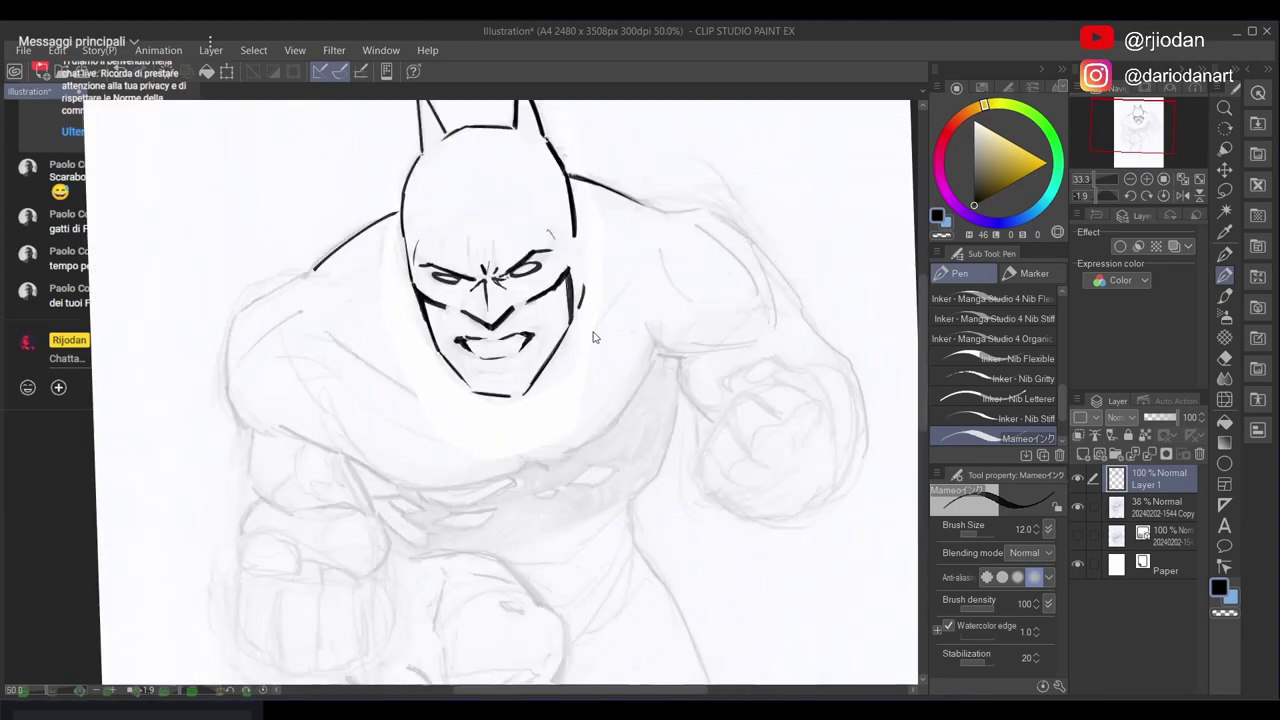
{"action": "left_click_drag", "start_coordinate": [543, 345], "coordinate": [664, 339]}
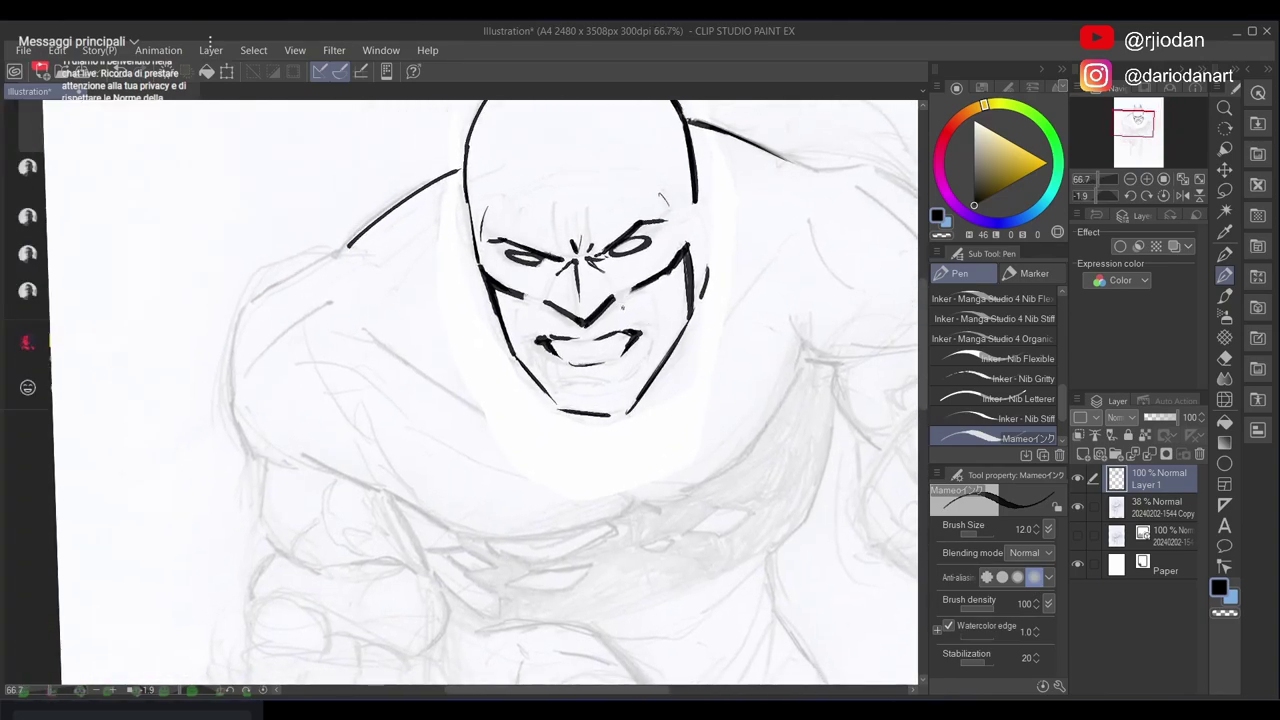
{"action": "left_click_drag", "start_coordinate": [438, 321], "coordinate": [410, 282]}
{"action": "scroll", "coordinate": [409, 282], "scroll_direction": "down", "scroll_amount": 2}
{"action": "scroll", "coordinate": [467, 277], "scroll_direction": "up", "scroll_amount": 1}
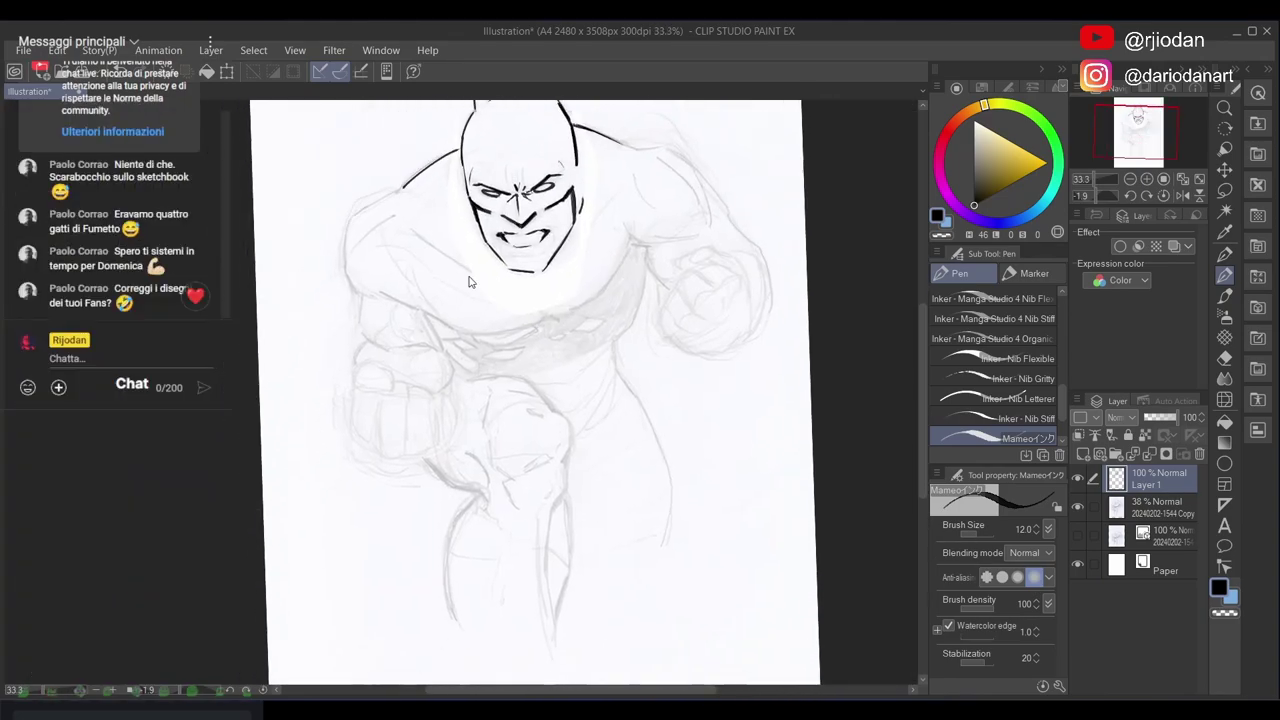
{"action": "scroll", "coordinate": [467, 277], "scroll_direction": "down", "scroll_amount": 3}
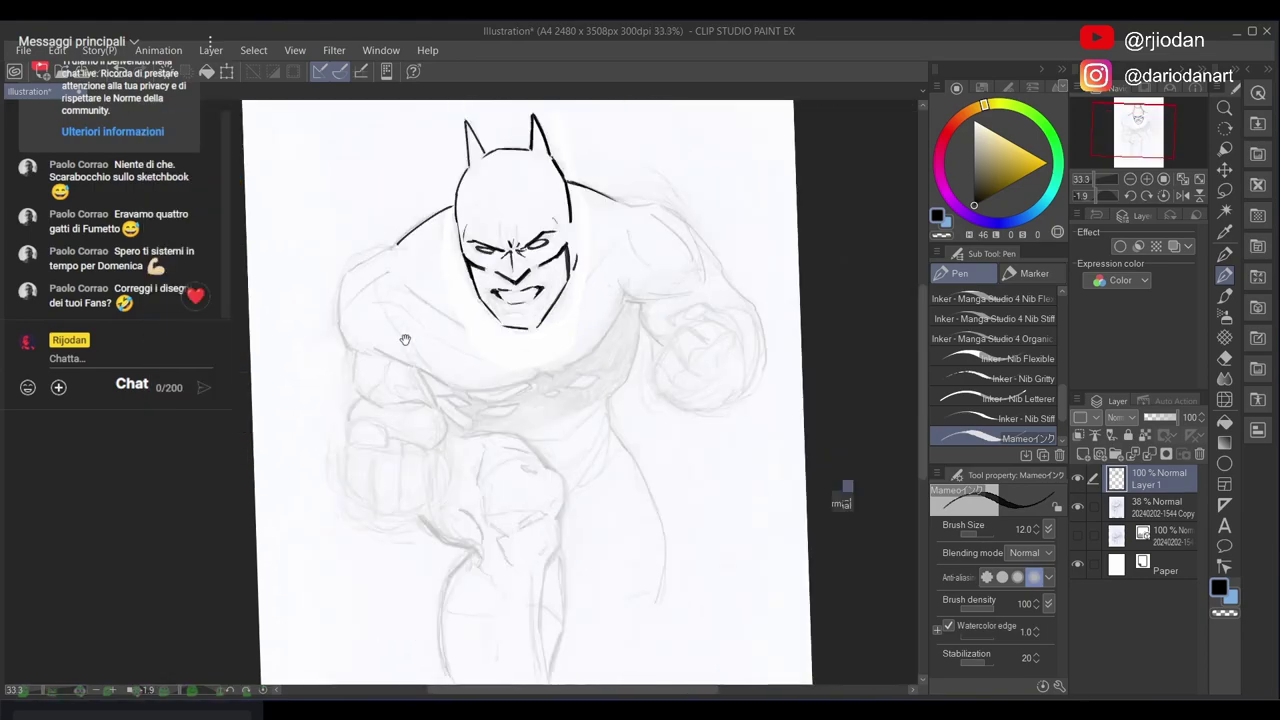
{"action": "left_click_drag", "start_coordinate": [473, 285], "coordinate": [404, 300]}
{"action": "mouse_move", "coordinate": [292, 378]}
{"action": "left_mouse_down"}
{"action": "mouse_move", "coordinate": [285, 412]}
{"action": "mouse_move", "coordinate": [272, 398]}
{"action": "mouse_move", "coordinate": [298, 452]}
{"action": "left_mouse_up"}
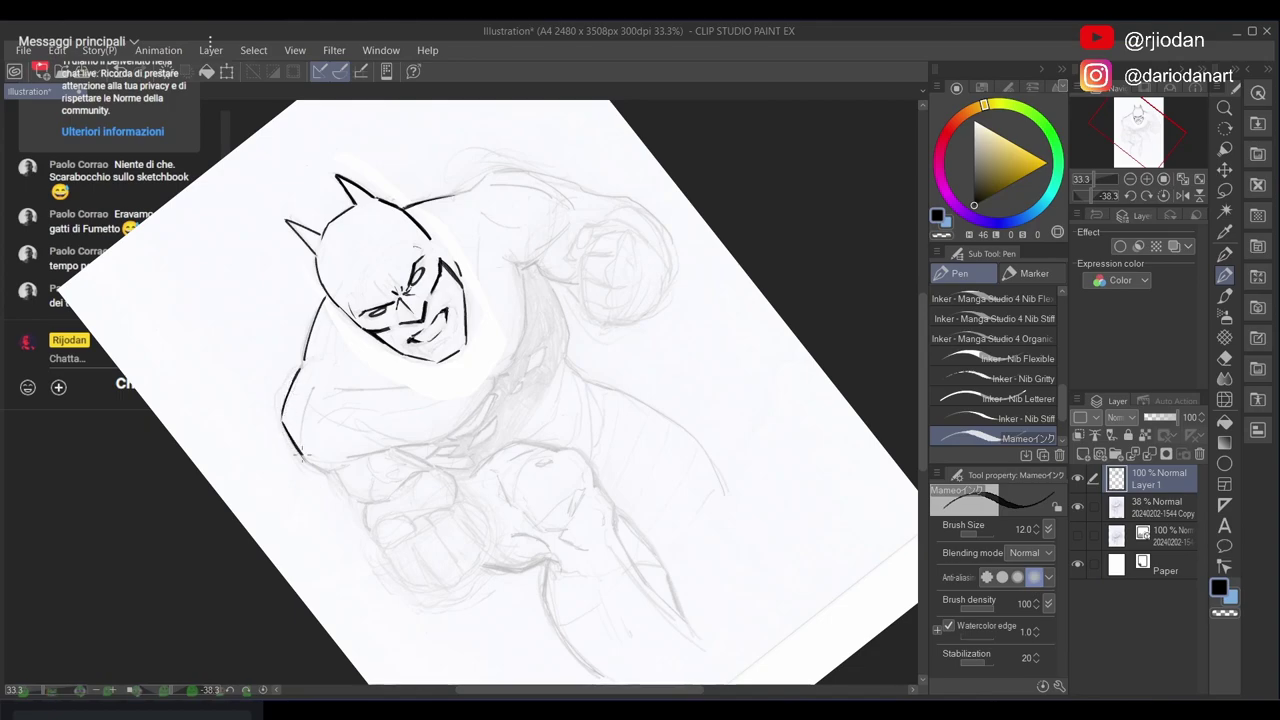
Ink the right-hand shoulder and outer upper-arm contour over the sketch, cleaning up the stroke with the eraser
{"action": "key", "text": "shift+space"}
{"action": "left_click_drag", "start_coordinate": [609, 306], "coordinate": [596, 482]}
{"action": "key", "text": "space"}
{"action": "left_click_drag", "start_coordinate": [626, 417], "coordinate": [486, 438]}
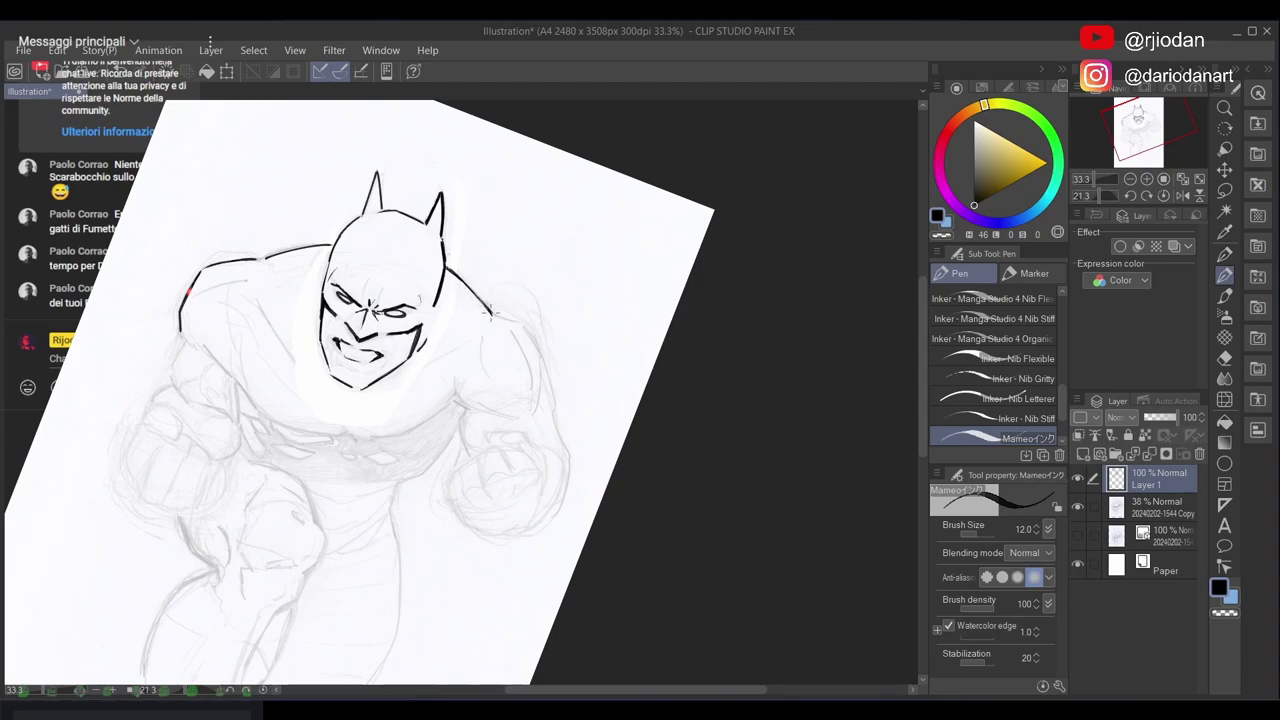
{"action": "mouse_move", "coordinate": [502, 317]}
{"action": "left_mouse_down"}
{"action": "mouse_move", "coordinate": [545, 368]}
{"action": "mouse_move", "coordinate": [559, 415]}
{"action": "left_mouse_up"}
{"action": "key", "text": "e"}
{"action": "left_click_drag", "start_coordinate": [552, 367], "coordinate": [556, 413]}
{"action": "key", "text": "p"}
{"action": "key", "text": "r"}
{"action": "mouse_move", "coordinate": [583, 310]}
{"action": "left_mouse_down"}
{"action": "mouse_move", "coordinate": [577, 278]}
{"action": "mouse_move", "coordinate": [566, 296]}
{"action": "left_mouse_up"}
{"action": "key", "text": "p"}
{"action": "mouse_move", "coordinate": [538, 425]}
{"action": "left_mouse_down"}
{"action": "mouse_move", "coordinate": [577, 343]}
{"action": "mouse_move", "coordinate": [569, 315]}
{"action": "left_mouse_up"}
{"action": "mouse_move", "coordinate": [503, 371]}
{"action": "left_mouse_down"}
{"action": "mouse_move", "coordinate": [526, 350]}
{"action": "mouse_move", "coordinate": [489, 420]}
{"action": "mouse_move", "coordinate": [465, 367]}
{"action": "mouse_move", "coordinate": [449, 380]}
{"action": "mouse_move", "coordinate": [434, 371]}
{"action": "mouse_move", "coordinate": [384, 428]}
{"action": "mouse_move", "coordinate": [490, 318]}
{"action": "mouse_move", "coordinate": [514, 251]}
{"action": "left_mouse_up"}
Hide the 38% opacity sketch copy layer to check the inked lines on their own, and show it again
{"action": "left_click", "coordinate": [1077, 507]}
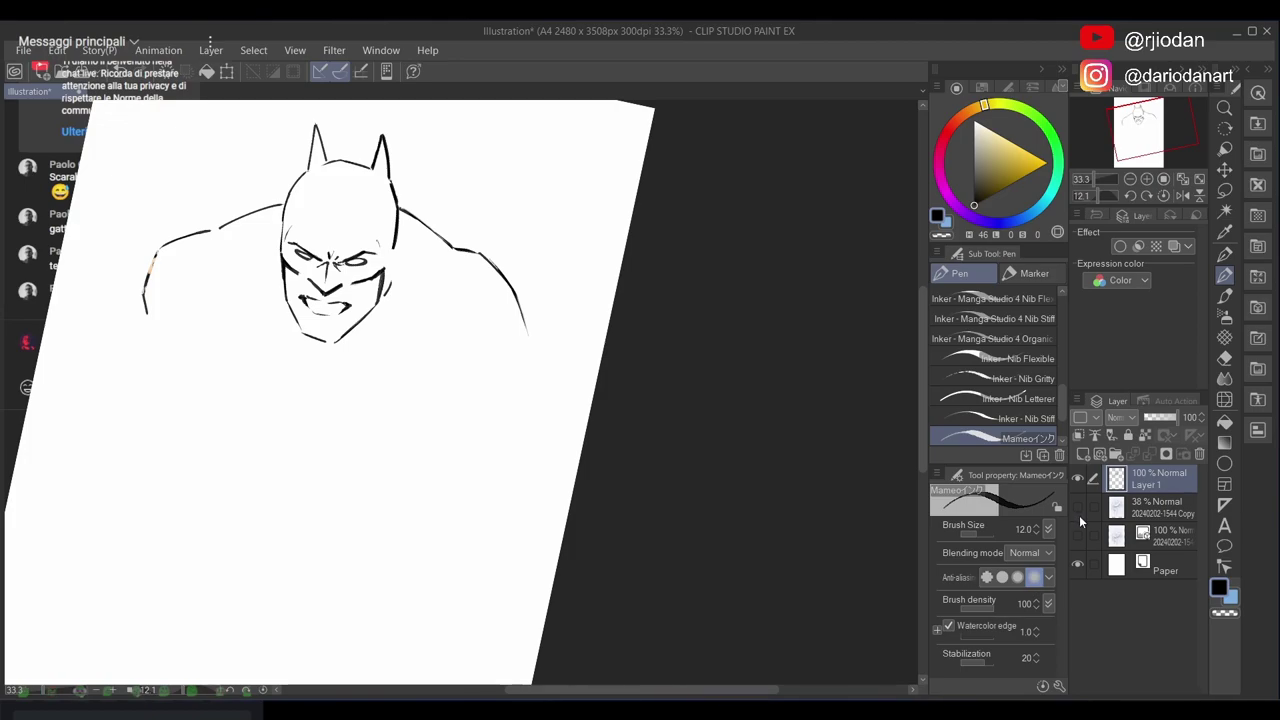
{"action": "left_click", "coordinate": [1079, 516]}
{"action": "mouse_move", "coordinate": [754, 517]}
{"action": "left_mouse_down"}
{"action": "mouse_move", "coordinate": [580, 437]}
{"action": "mouse_move", "coordinate": [571, 500]}
{"action": "mouse_move", "coordinate": [587, 529]}
{"action": "mouse_move", "coordinate": [540, 551]}
{"action": "mouse_move", "coordinate": [623, 383]}
{"action": "mouse_move", "coordinate": [624, 353]}
{"action": "left_mouse_up"}
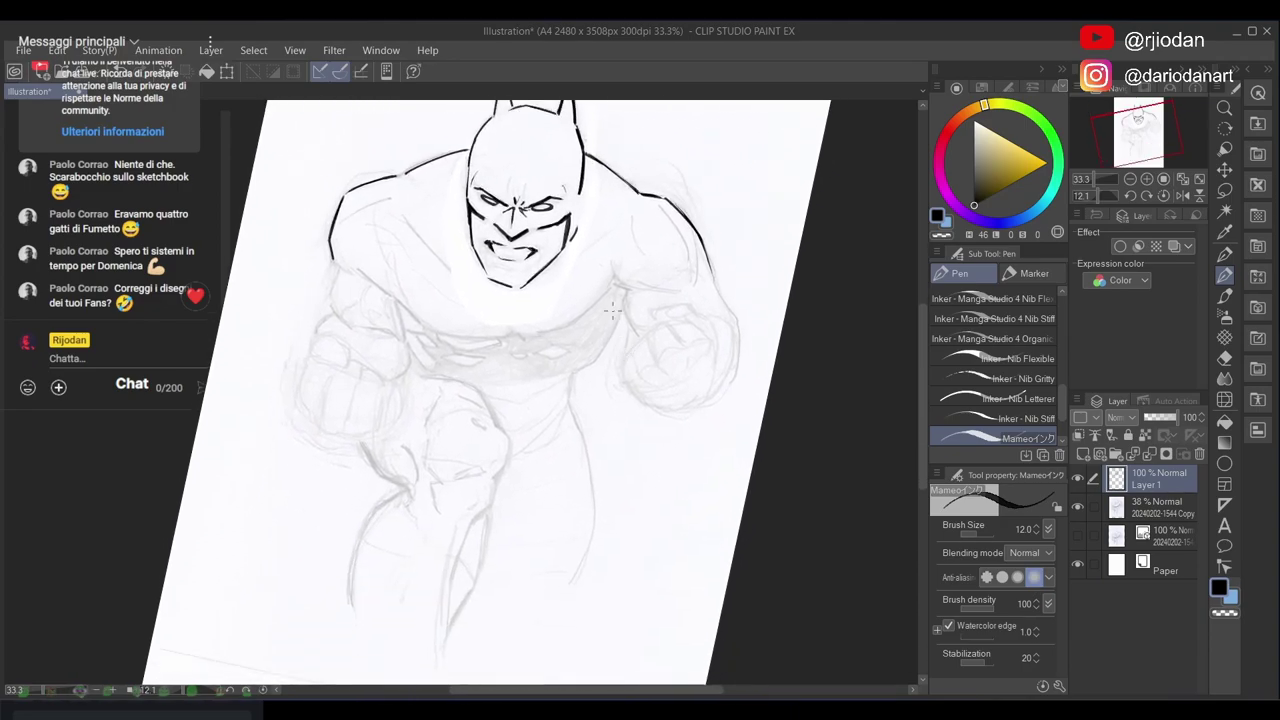
Ink the contours of the chest, arms, fists and legs, and erase excess finger lines on the right-hand fist
{"action": "mouse_move", "coordinate": [360, 268]}
{"action": "left_mouse_down"}
{"action": "mouse_move", "coordinate": [424, 326]}
{"action": "mouse_move", "coordinate": [396, 302]}
{"action": "left_mouse_up"}
{"action": "key", "text": "e"}
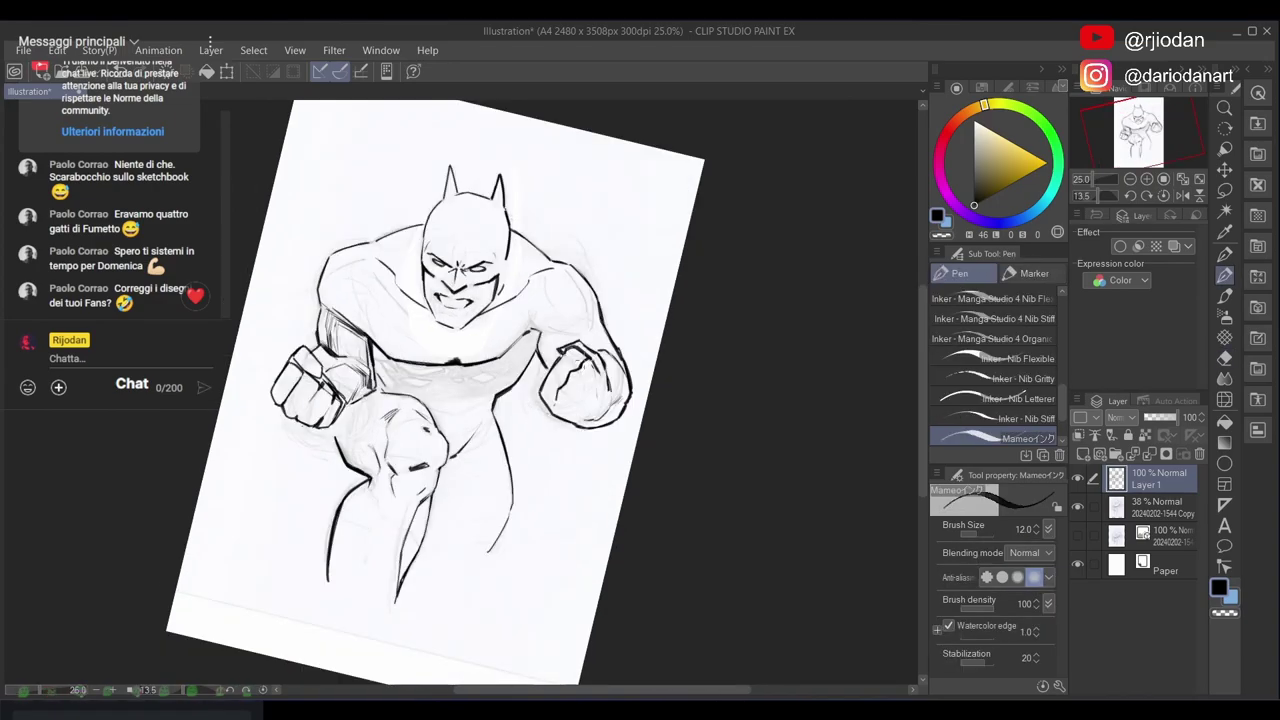
{"action": "key", "text": "e"}
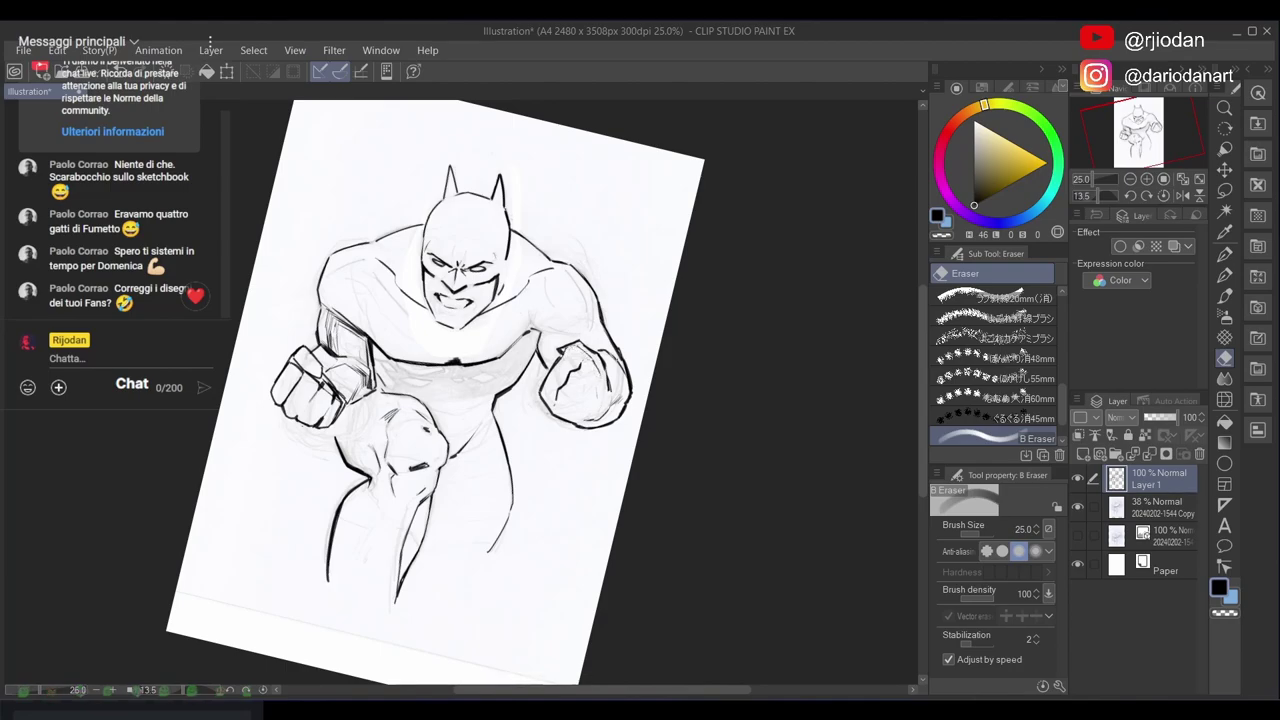
{"action": "key", "text": "b"}
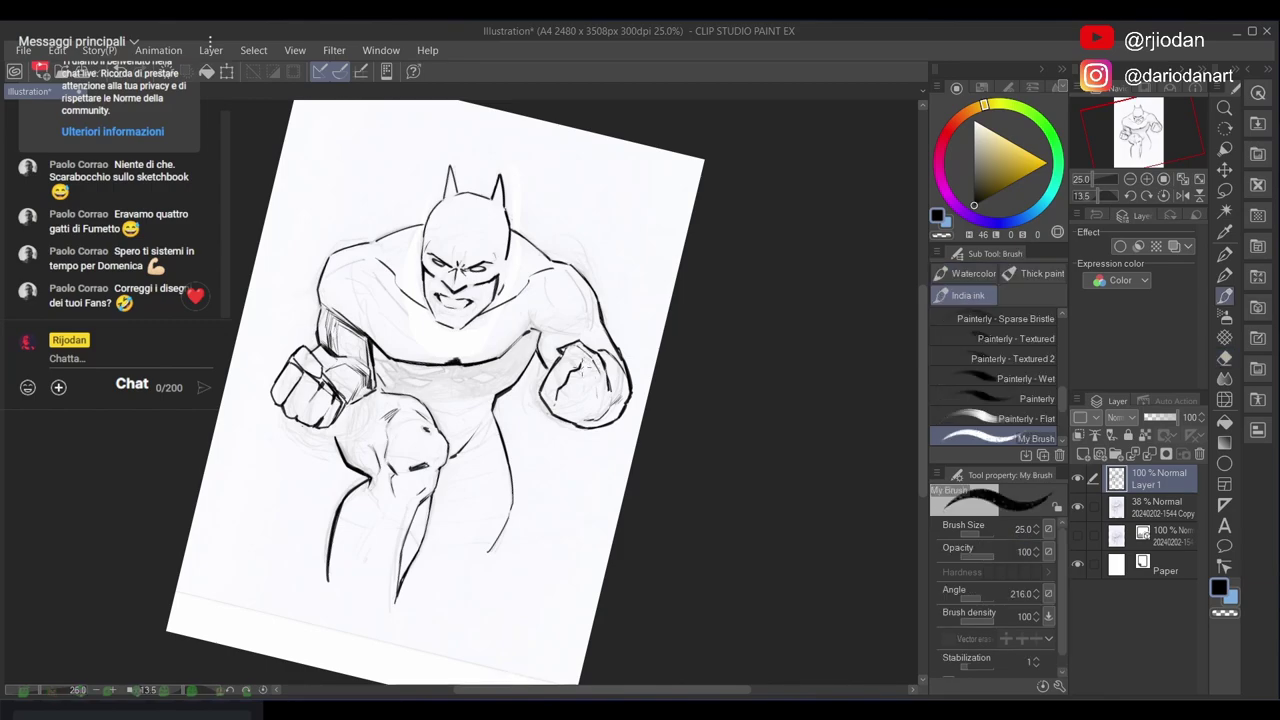
{"action": "key", "text": "p"}
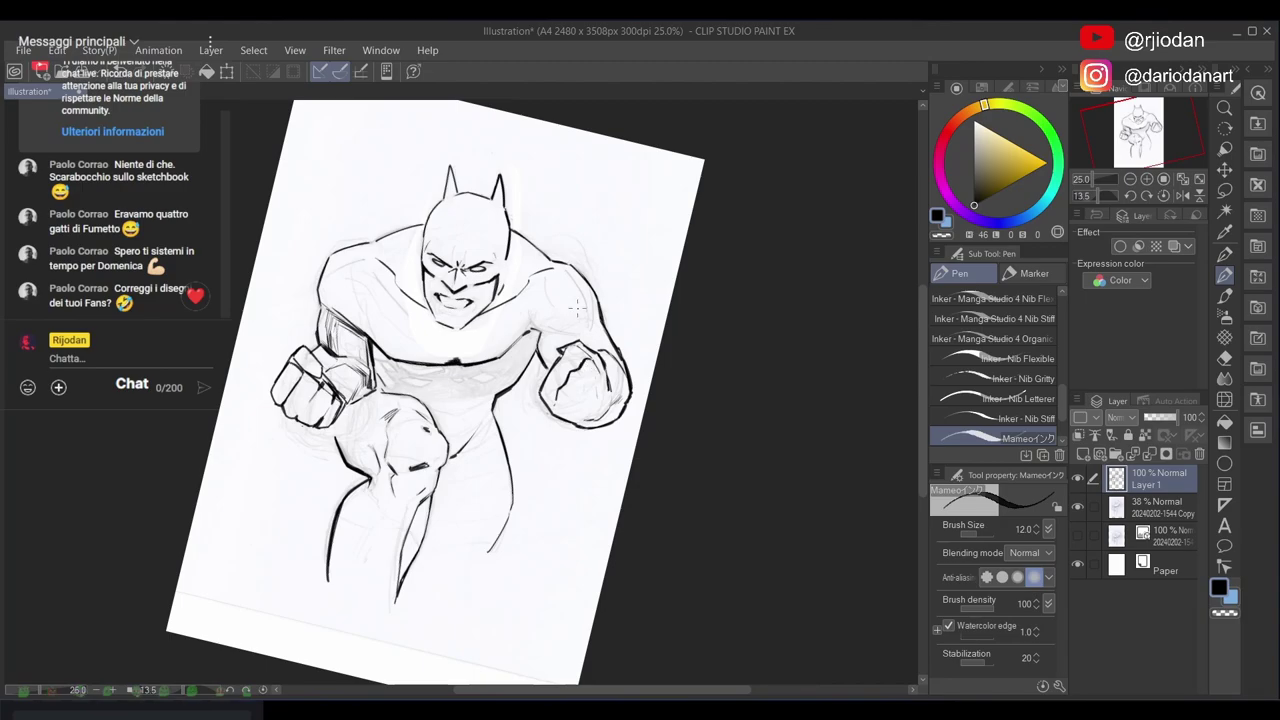
Redraw the finger and knuckle lines of the right-hand fist with the size 12 pen
{"action": "left_click_drag", "start_coordinate": [560, 351], "coordinate": [567, 359]}
{"action": "left_click_drag", "start_coordinate": [567, 383], "coordinate": [581, 364]}
{"action": "left_click_drag", "start_coordinate": [670, 338], "coordinate": [677, 338]}
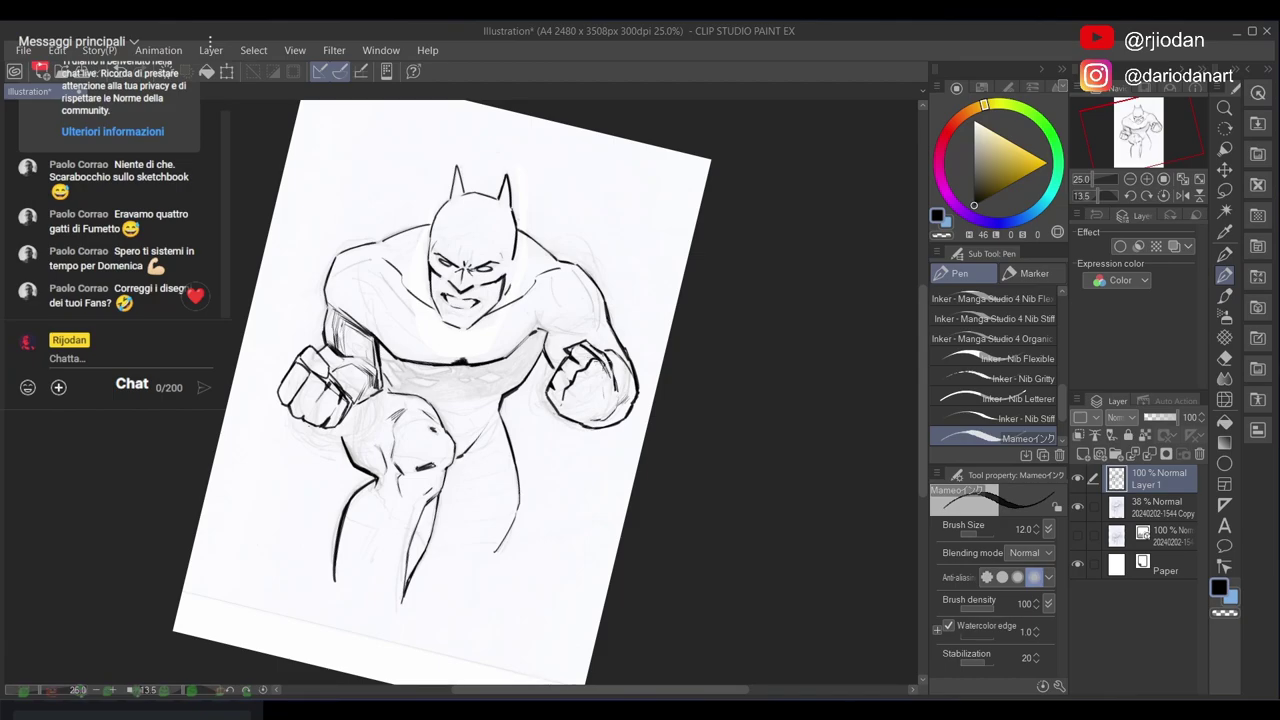
{"action": "left_click_drag", "start_coordinate": [571, 341], "coordinate": [579, 353]}
{"action": "left_click_drag", "start_coordinate": [707, 351], "coordinate": [726, 385]}
{"action": "left_click_drag", "start_coordinate": [624, 427], "coordinate": [614, 418]}
Ink the underside of the right-hand upper arm and the inner contour of its shoulder muscle
{"action": "left_click_drag", "start_coordinate": [680, 342], "coordinate": [672, 314]}
{"action": "left_click_drag", "start_coordinate": [543, 334], "coordinate": [584, 342]}
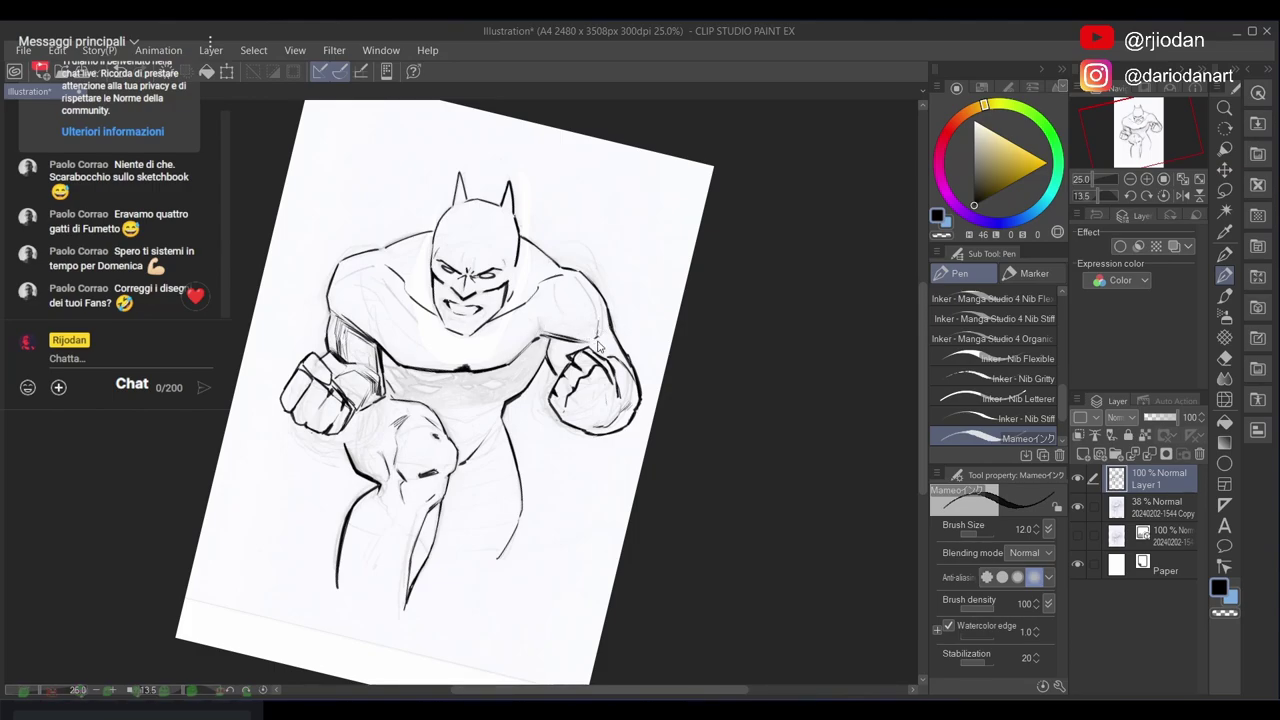
{"action": "left_click_drag", "start_coordinate": [577, 272], "coordinate": [606, 327]}
{"action": "key", "text": "r"}
{"action": "left_click_drag", "start_coordinate": [668, 262], "coordinate": [471, 213]}
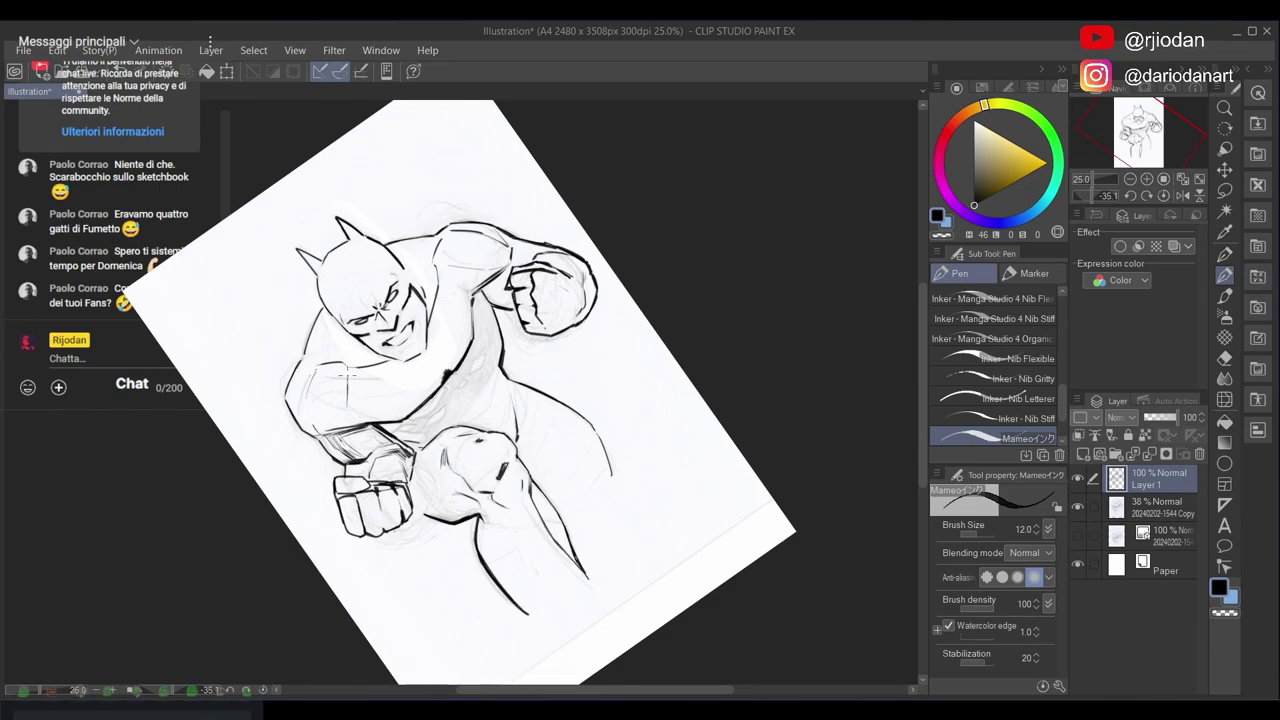
{"action": "key", "text": "r"}
{"action": "left_click_drag", "start_coordinate": [636, 375], "coordinate": [583, 475]}
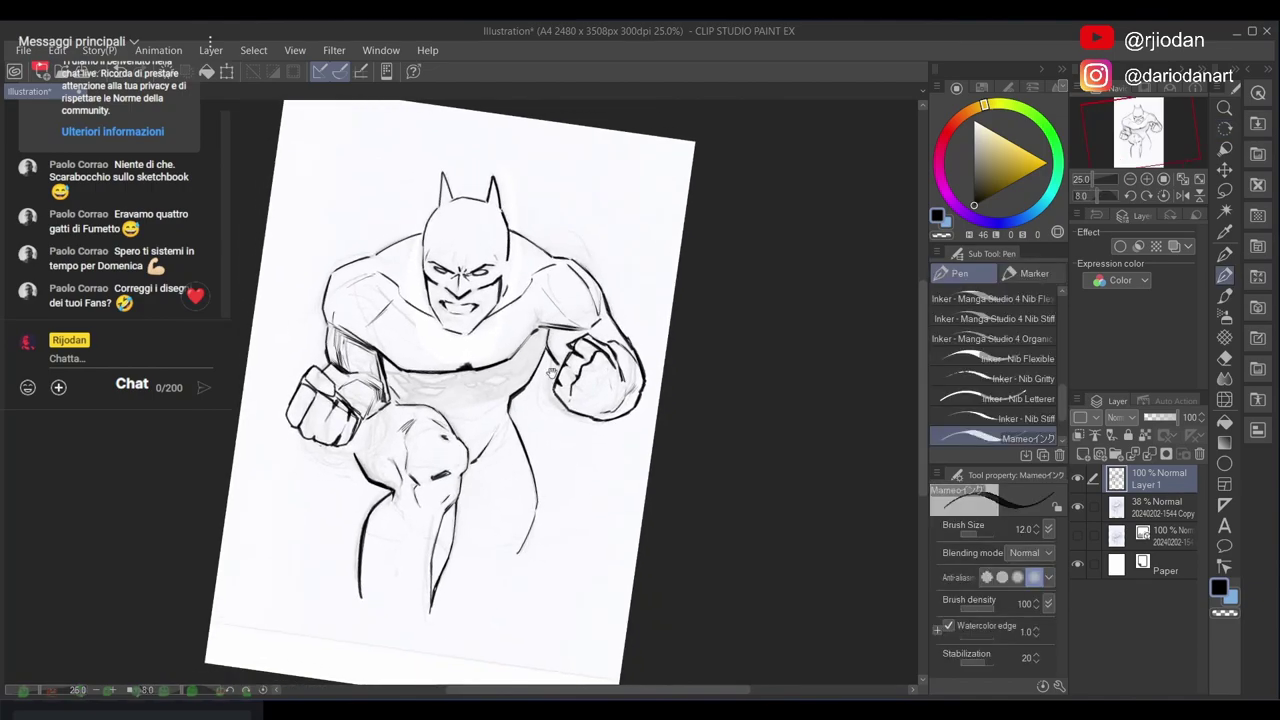
{"action": "left_click_drag", "start_coordinate": [541, 374], "coordinate": [573, 337]}
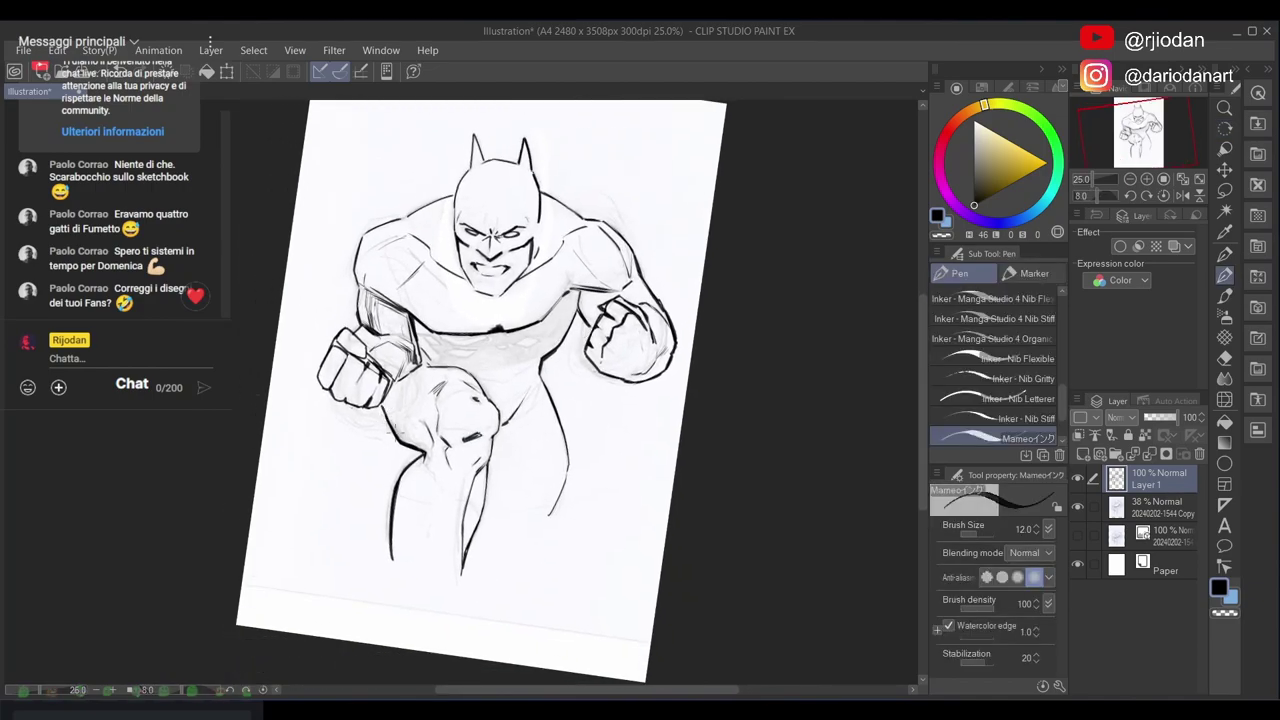
{"action": "left_click_drag", "start_coordinate": [686, 400], "coordinate": [673, 441]}
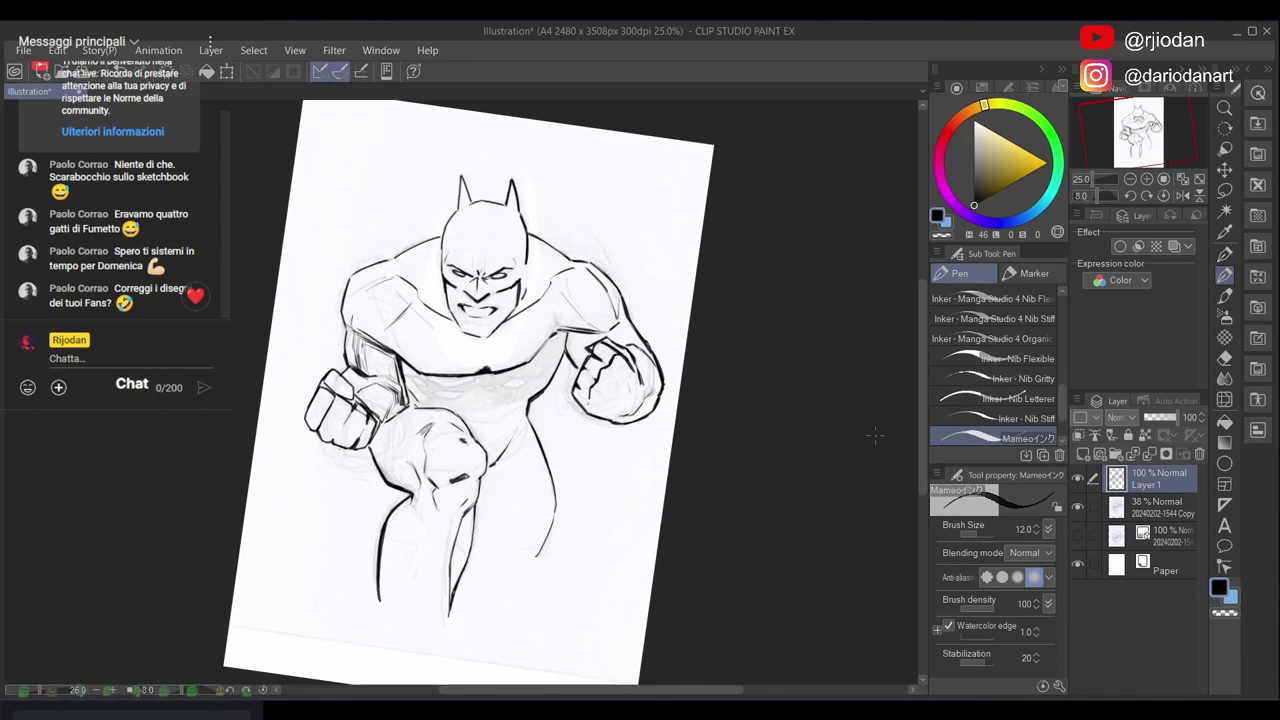
{"action": "left_click_drag", "start_coordinate": [664, 381], "coordinate": [660, 397]}
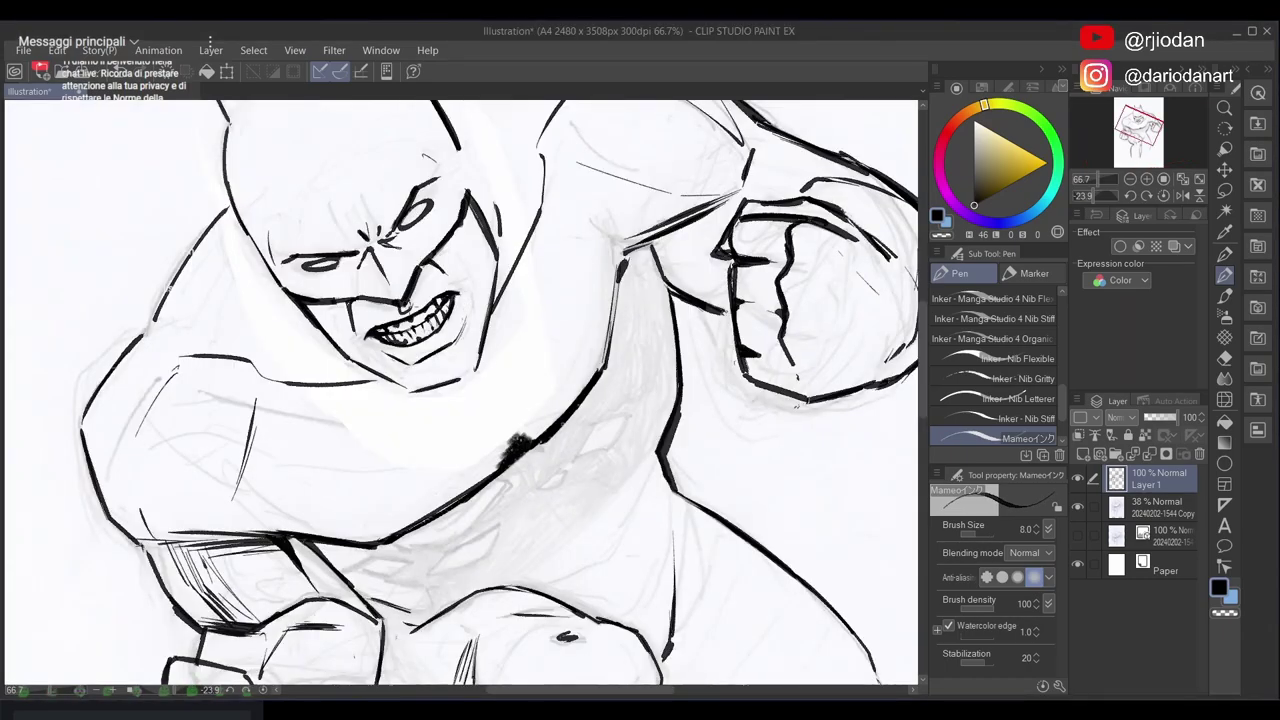
Refine the outlines of both mask eyes by erasing parts and re-inking them with the size 8 pen
{"action": "key", "text": "r"}
{"action": "mouse_move", "coordinate": [566, 294]}
{"action": "left_mouse_down"}
{"action": "mouse_move", "coordinate": [575, 326]}
{"action": "mouse_move", "coordinate": [535, 466]}
{"action": "left_mouse_up"}
{"action": "key", "text": "space"}
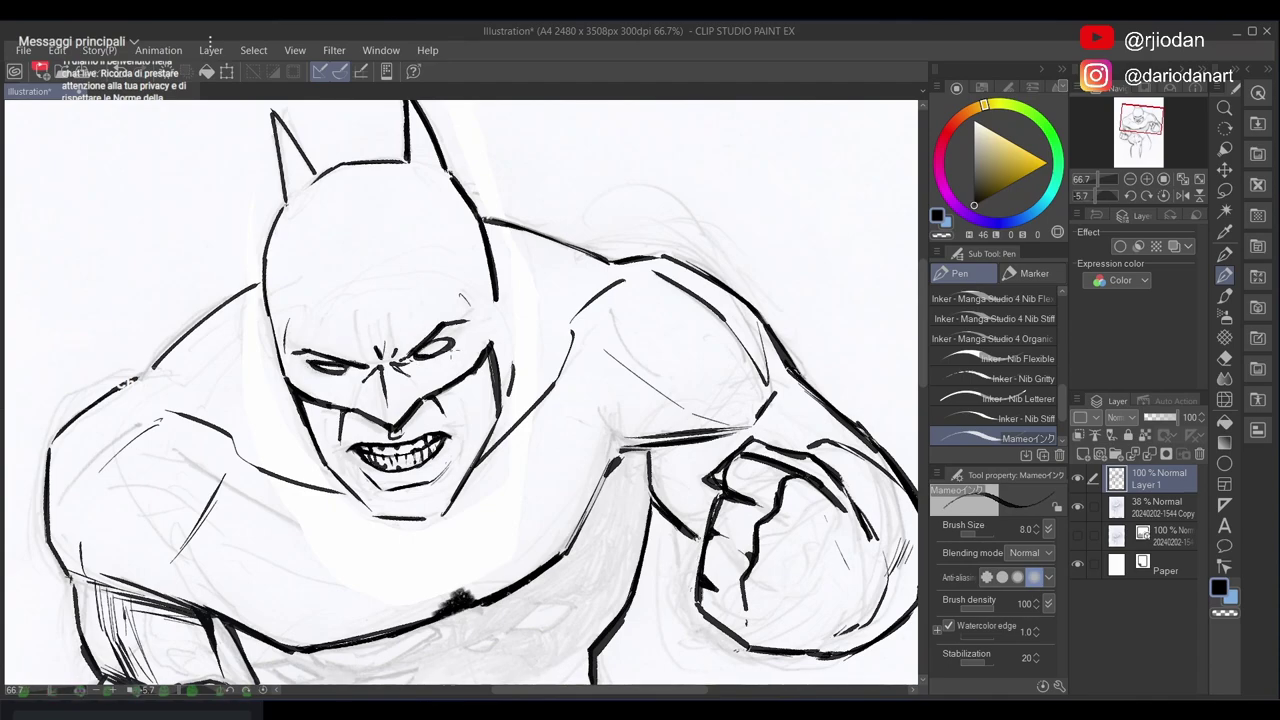
{"action": "key", "text": "e"}
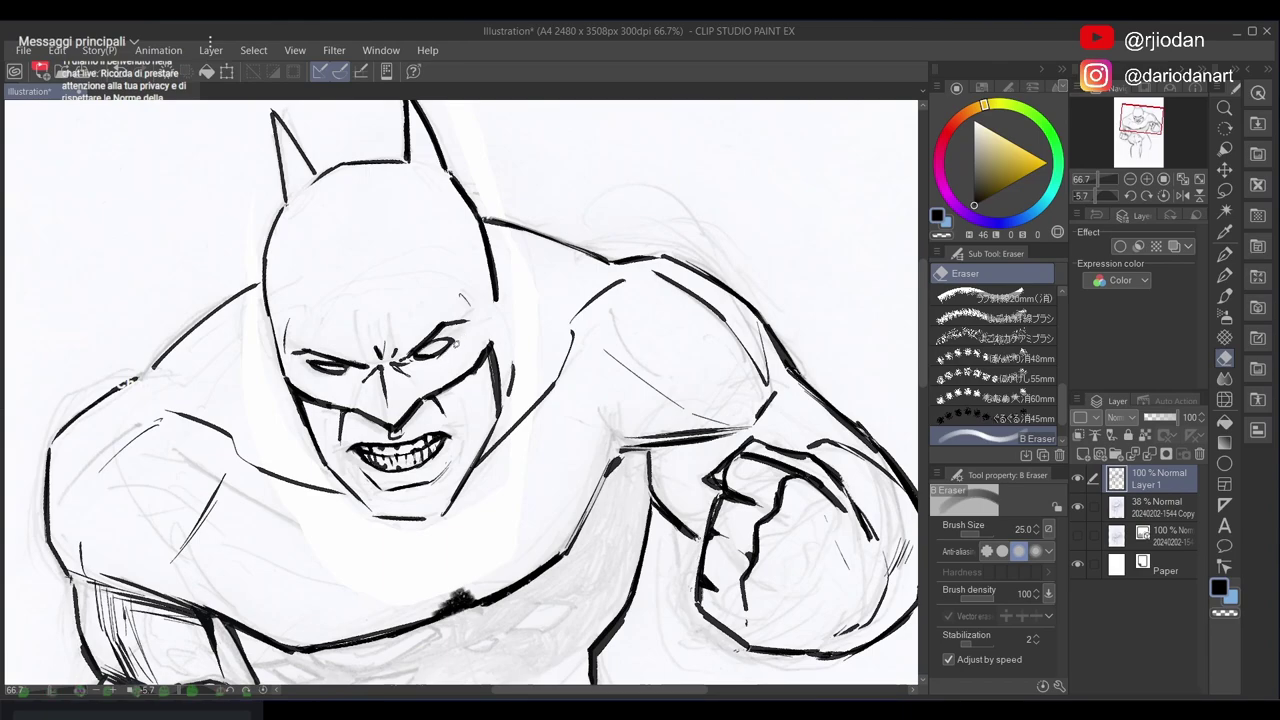
{"action": "left_click_drag", "start_coordinate": [465, 330], "coordinate": [445, 350]}
{"action": "key", "text": "p"}
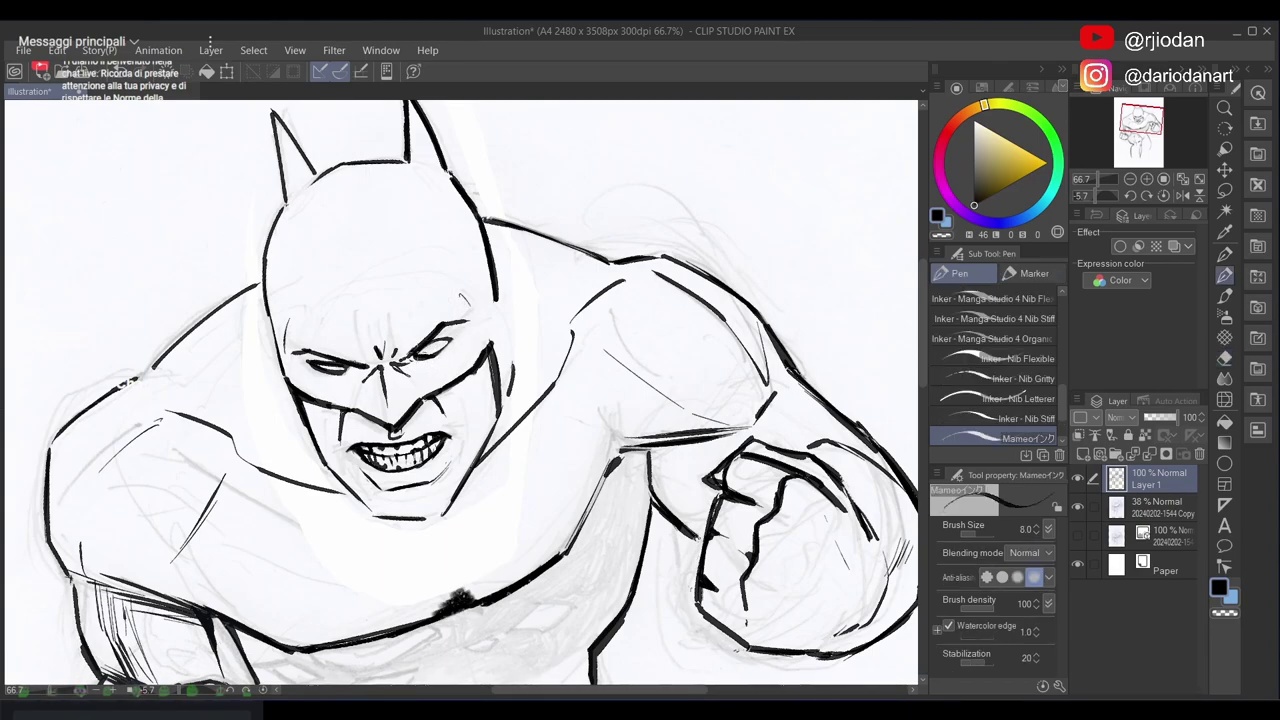
{"action": "left_click_drag", "start_coordinate": [304, 354], "coordinate": [338, 372]}
{"action": "key", "text": "e"}
{"action": "left_click_drag", "start_coordinate": [338, 372], "coordinate": [320, 370]}
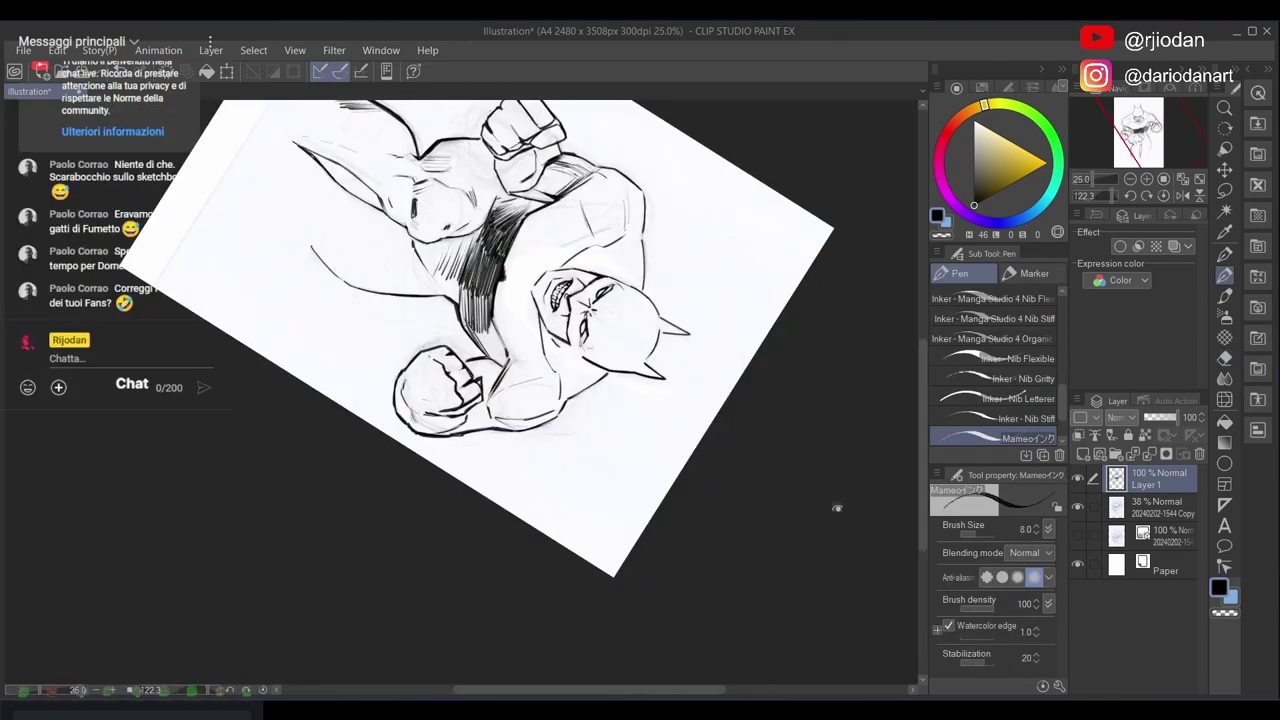
Extend the dense hatching of the shadow across the abdomen beneath the chest
{"action": "left_click_drag", "start_coordinate": [474, 322], "coordinate": [495, 359]}
{"action": "key", "text": "r"}
{"action": "left_click_drag", "start_coordinate": [678, 351], "coordinate": [313, 243]}
{"action": "key", "text": "p"}
{"action": "scroll", "coordinate": [634, 371], "scroll_direction": "up", "scroll_amount": 3}
{"action": "scroll", "coordinate": [648, 284], "scroll_direction": "up", "scroll_amount": 1}
{"action": "left_click_drag", "start_coordinate": [535, 374], "coordinate": [725, 327]}
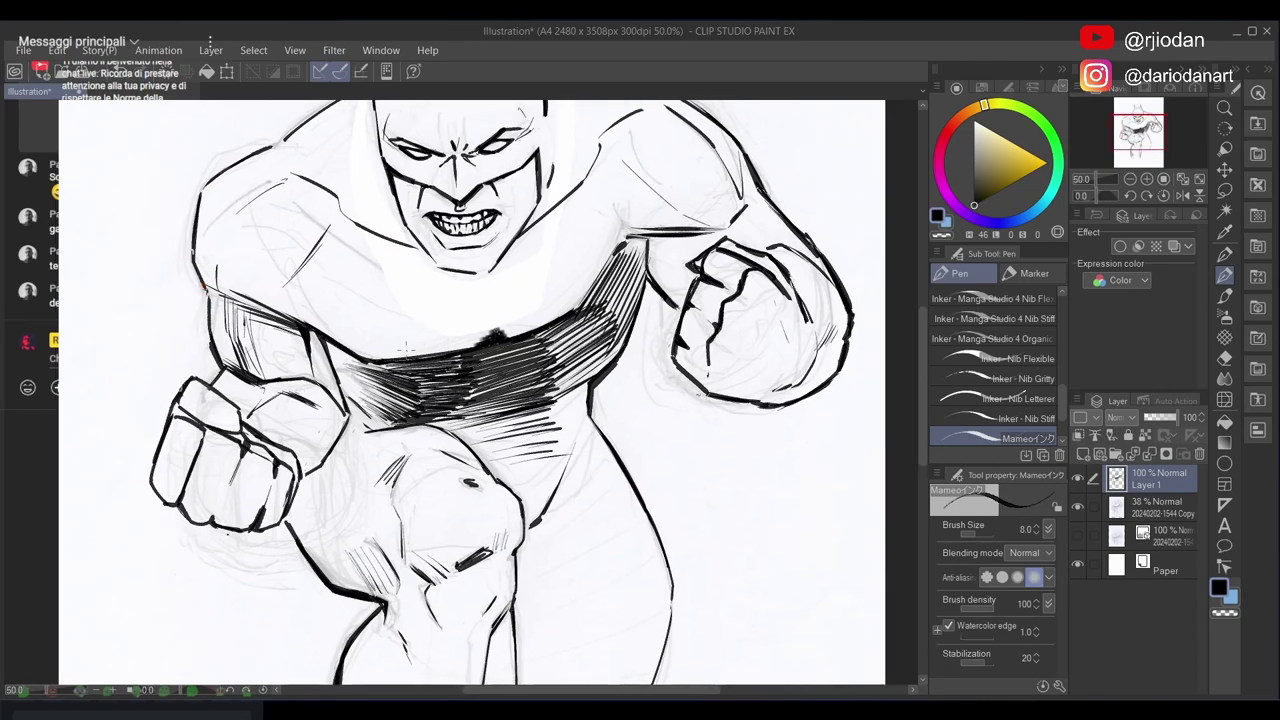
Clean up the left-hand end of the abdomen hatching with the eraser and re-ink it with the pen
{"action": "key", "text": "e"}
{"action": "left_click_drag", "start_coordinate": [385, 372], "coordinate": [368, 374]}
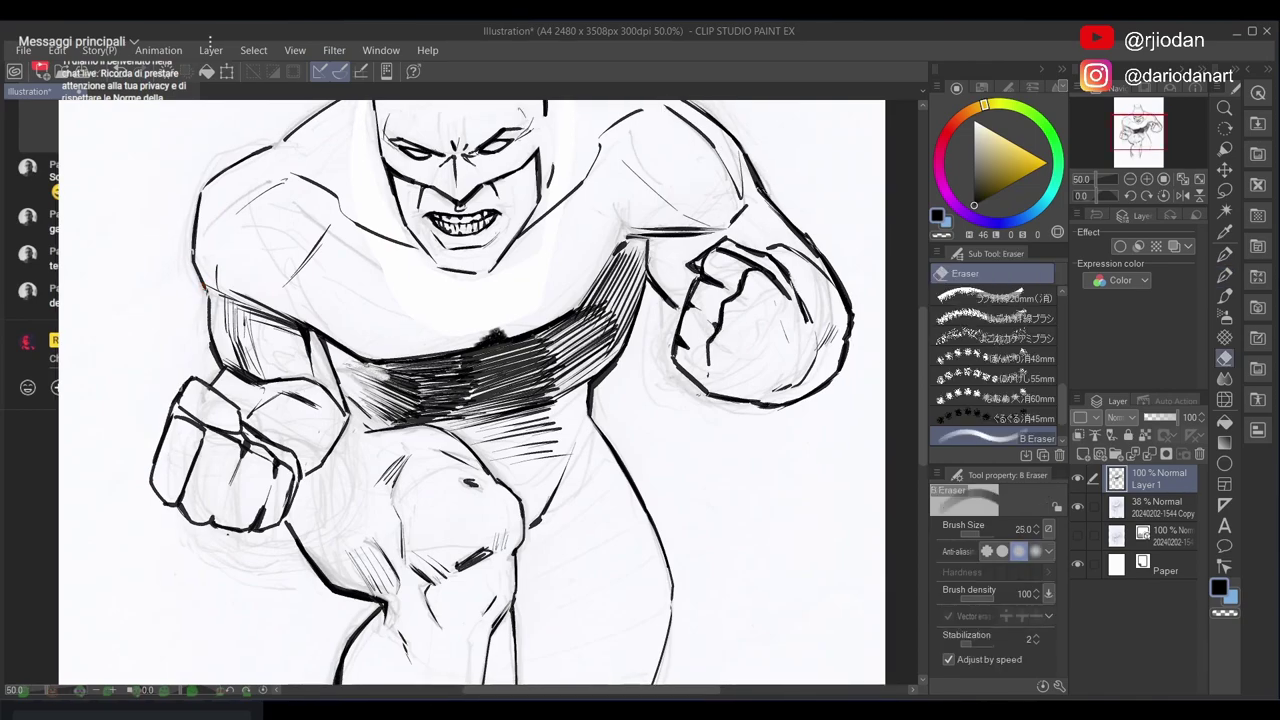
{"action": "key", "text": "p"}
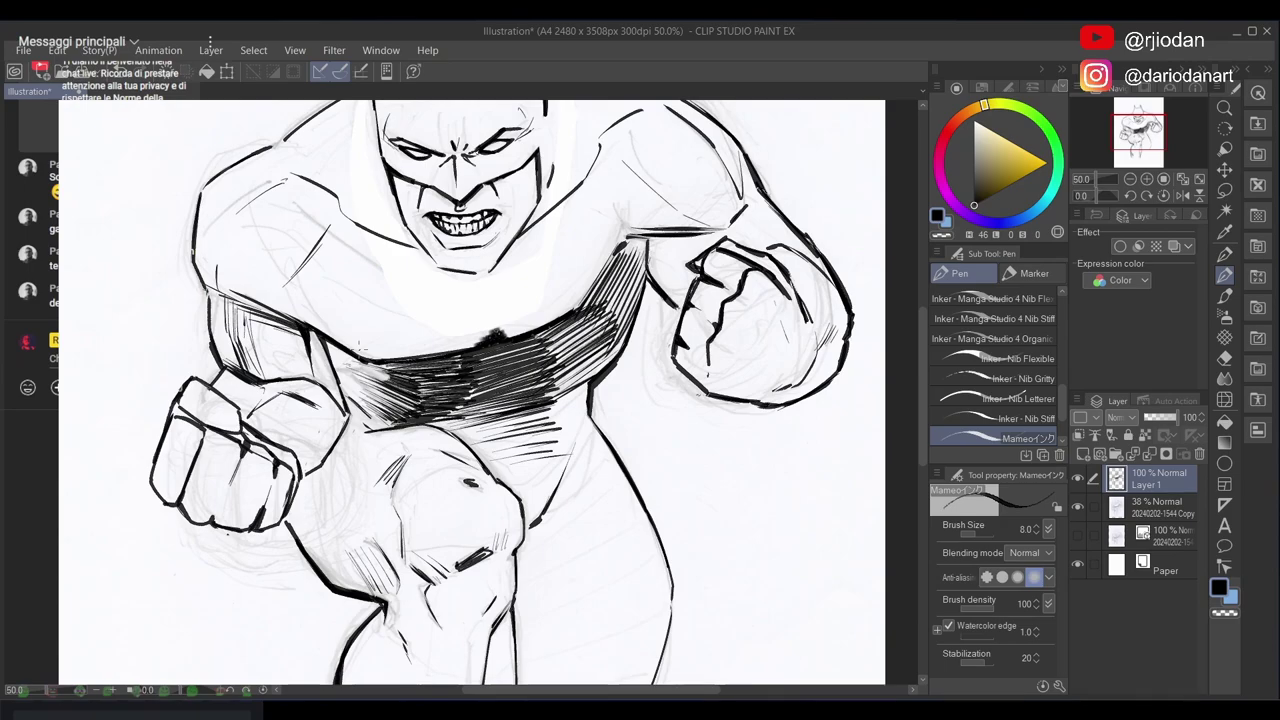
{"action": "key", "text": "e"}
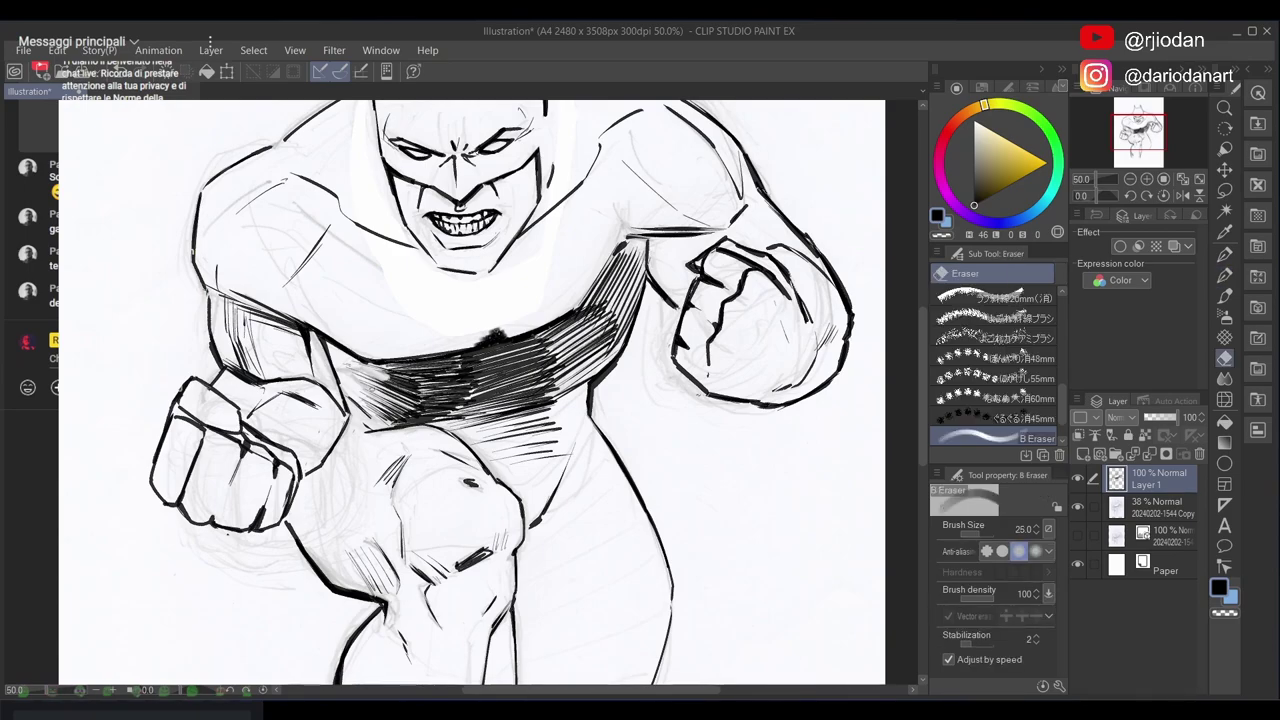
{"action": "key", "text": "p"}
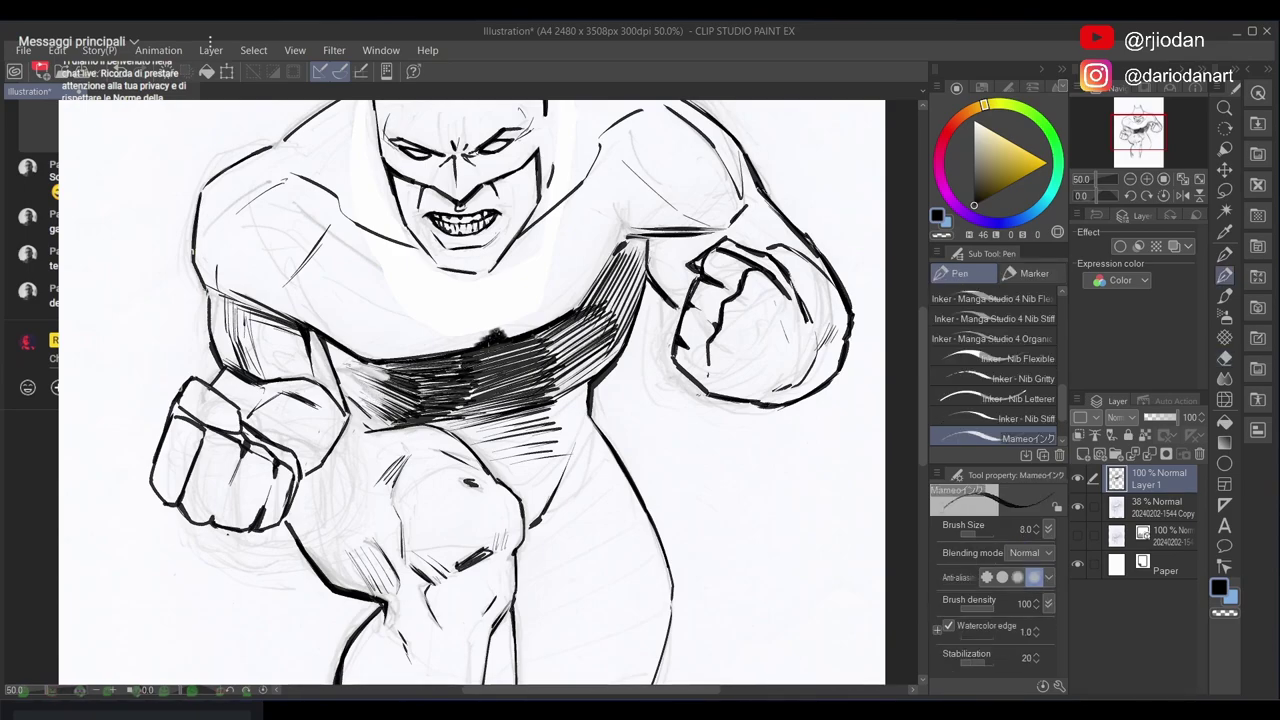
{"action": "mouse_move", "coordinate": [652, 387]}
{"action": "left_mouse_down"}
{"action": "mouse_move", "coordinate": [674, 466]}
{"action": "mouse_move", "coordinate": [660, 403]}
{"action": "left_mouse_up"}
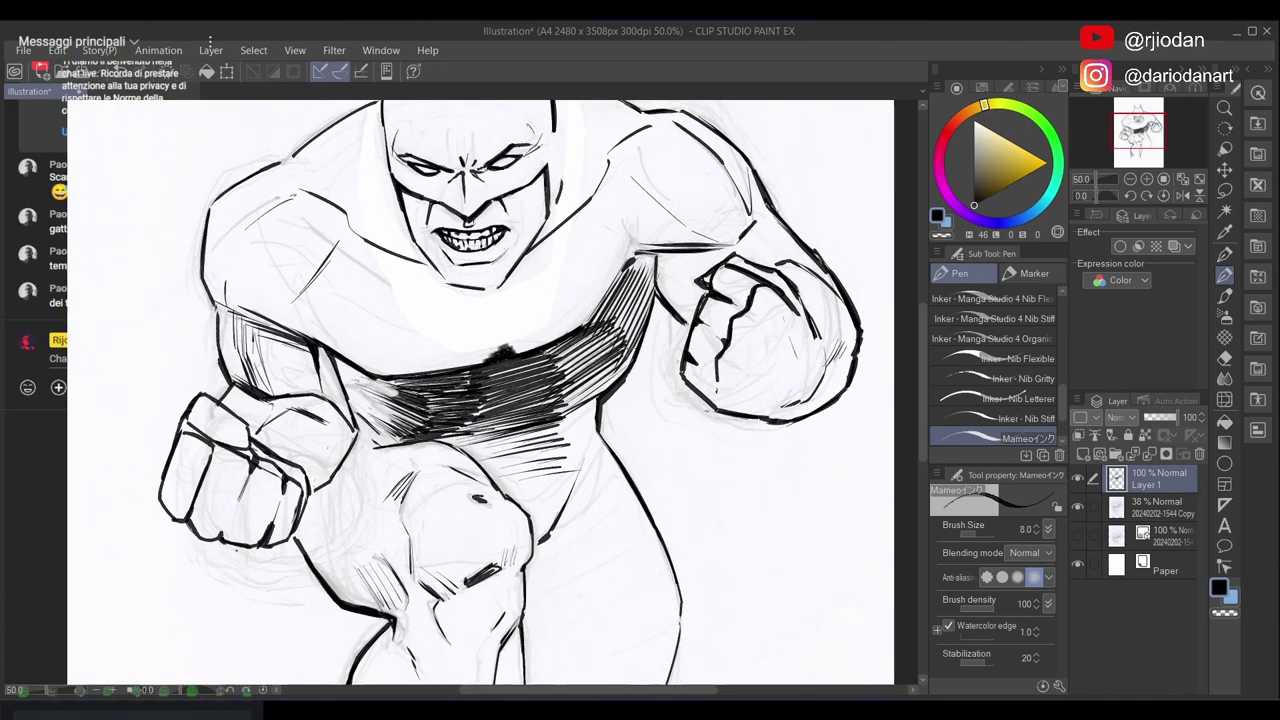
Erase two small highlights into the hatched abdomen shadow just below the chest line
{"action": "key", "text": "e"}
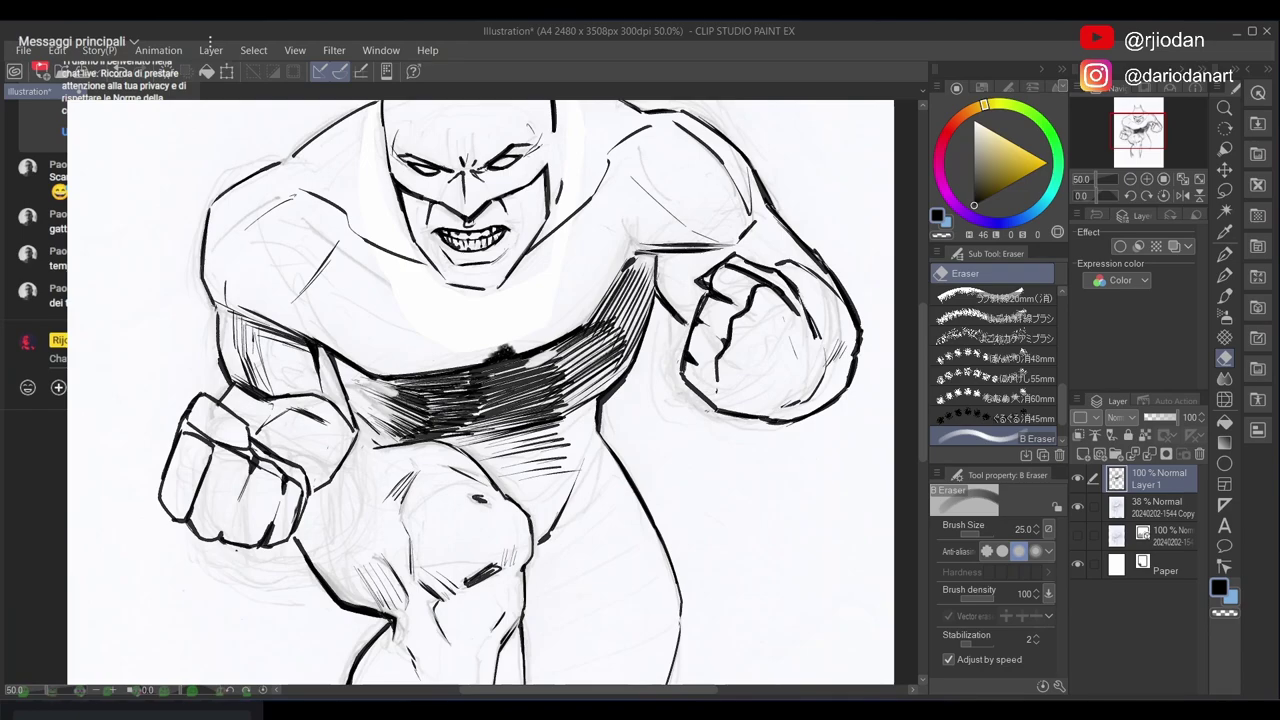
{"action": "mouse_move", "coordinate": [450, 386]}
{"action": "left_mouse_down"}
{"action": "mouse_move", "coordinate": [494, 374]}
{"action": "mouse_move", "coordinate": [449, 384]}
{"action": "left_mouse_up"}
{"action": "left_click_drag", "start_coordinate": [528, 366], "coordinate": [557, 349]}
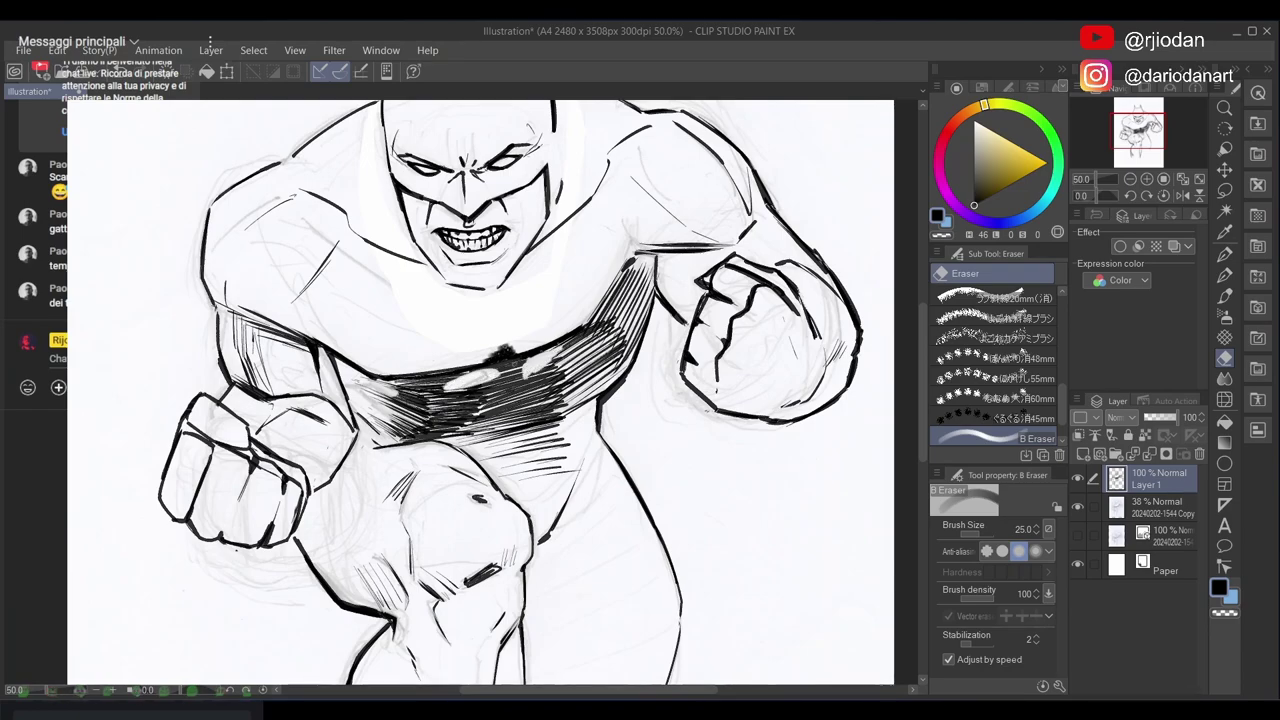
Erase another small highlight into the hatched abdomen shadow below the chest line
{"action": "left_click_drag", "start_coordinate": [487, 379], "coordinate": [497, 379]}
{"action": "key", "text": "p"}
{"action": "key", "text": "e"}
{"action": "key", "text": "p"}
{"action": "key", "text": "e"}
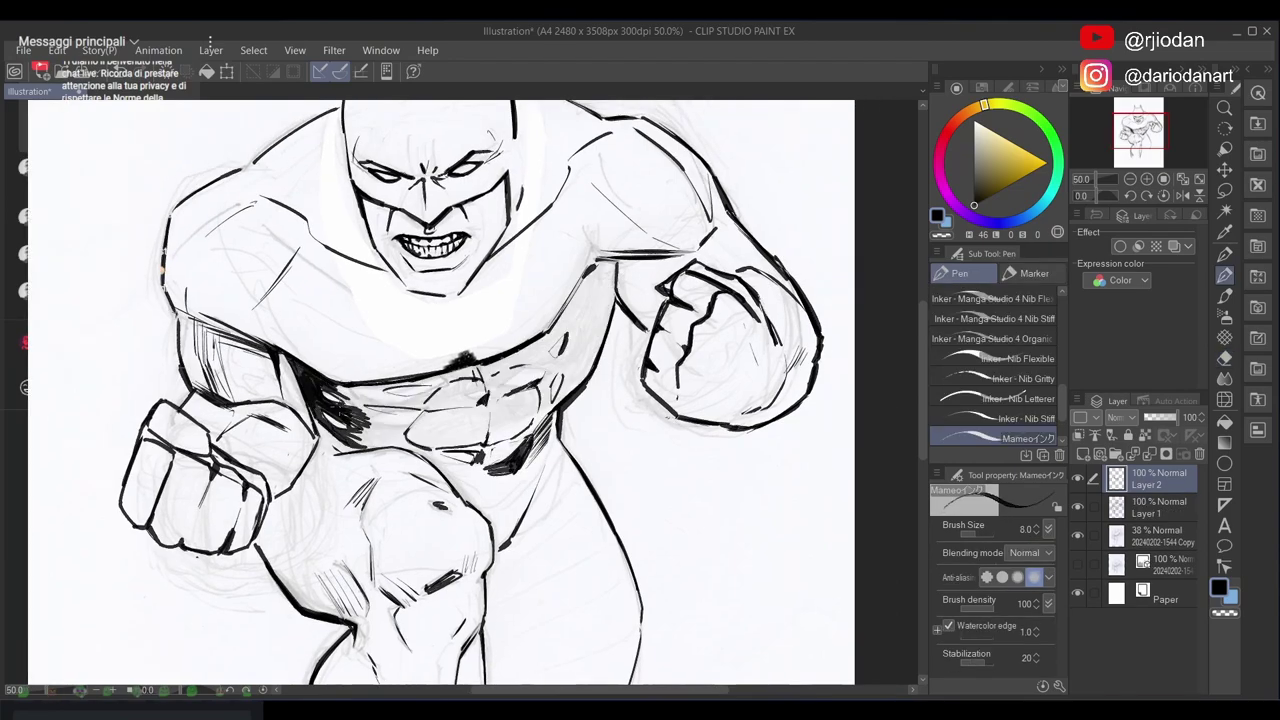
Fill the shadow on the left side of the abdomen with dense black strokes using the size 8 pen, leaving the abdominal muscles white
{"action": "mouse_move", "coordinate": [332, 388]}
{"action": "left_mouse_down"}
{"action": "mouse_move", "coordinate": [352, 405]}
{"action": "mouse_move", "coordinate": [368, 399]}
{"action": "mouse_move", "coordinate": [344, 395]}
{"action": "mouse_move", "coordinate": [374, 401]}
{"action": "mouse_move", "coordinate": [364, 409]}
{"action": "left_mouse_up"}
{"action": "left_click_drag", "start_coordinate": [356, 401], "coordinate": [409, 427]}
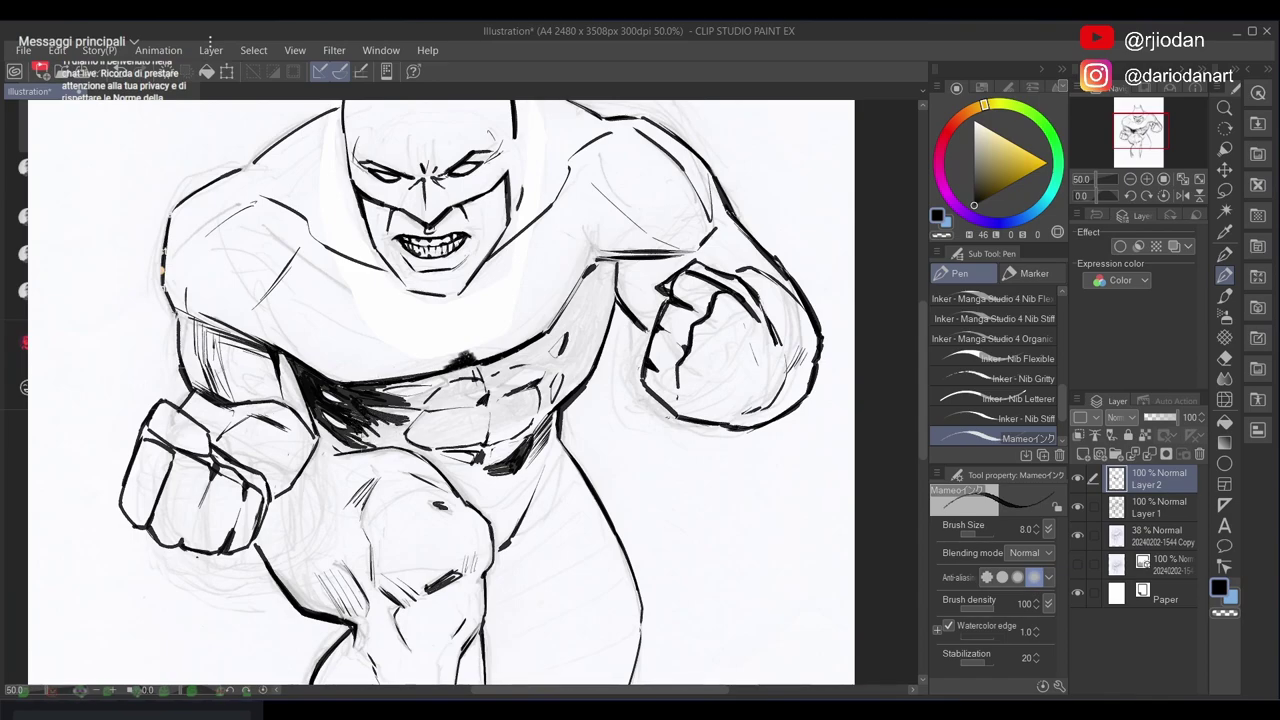
{"action": "mouse_move", "coordinate": [361, 432]}
{"action": "left_mouse_down"}
{"action": "mouse_move", "coordinate": [391, 442]}
{"action": "mouse_move", "coordinate": [392, 414]}
{"action": "left_mouse_up"}
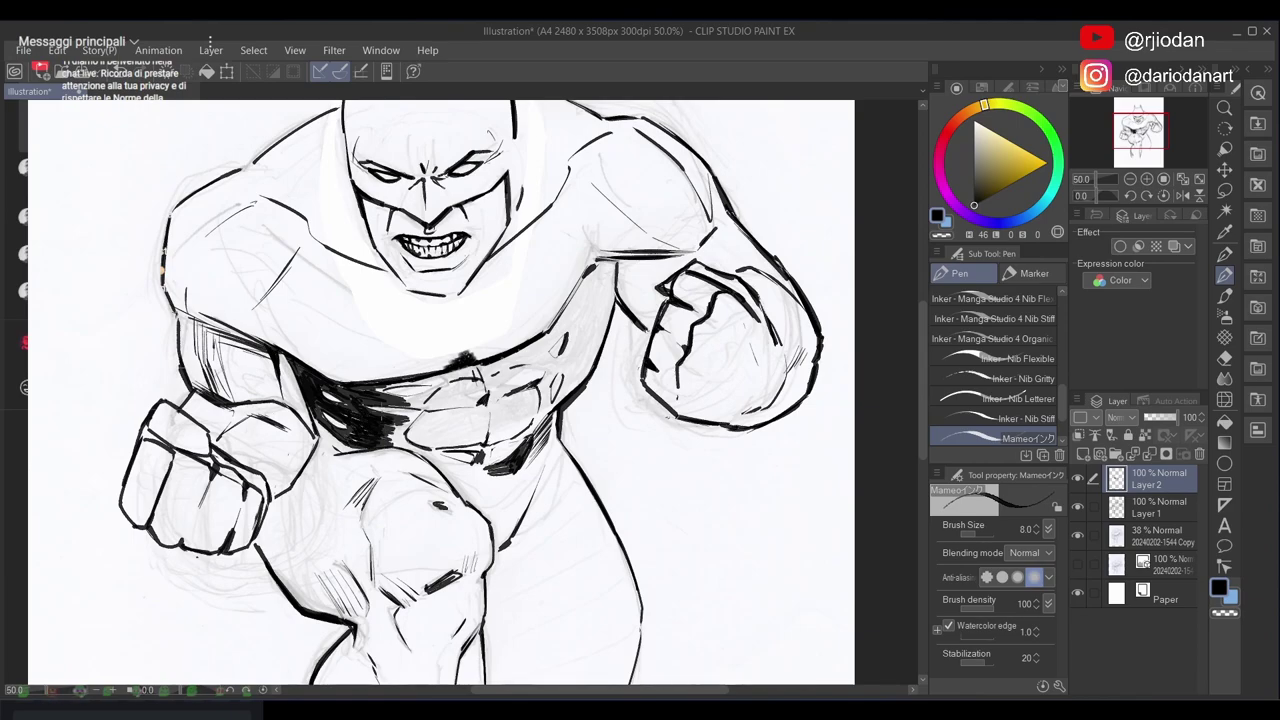
{"action": "left_click_drag", "start_coordinate": [573, 435], "coordinate": [570, 469]}
{"action": "mouse_move", "coordinate": [522, 558]}
{"action": "left_mouse_down"}
{"action": "mouse_move", "coordinate": [567, 552]}
{"action": "mouse_move", "coordinate": [552, 587]}
{"action": "mouse_move", "coordinate": [524, 581]}
{"action": "mouse_move", "coordinate": [495, 507]}
{"action": "mouse_move", "coordinate": [534, 392]}
{"action": "left_mouse_up"}
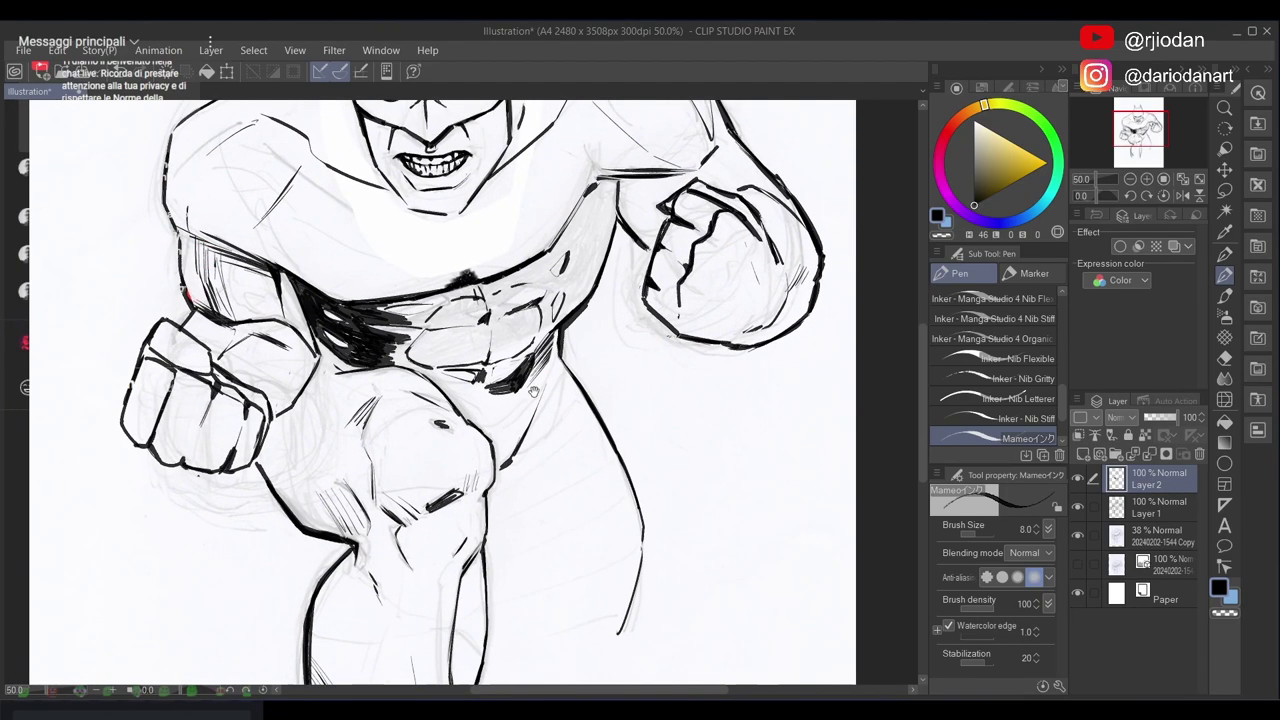
{"action": "left_click_drag", "start_coordinate": [388, 370], "coordinate": [417, 358]}
{"action": "left_click_drag", "start_coordinate": [390, 369], "coordinate": [412, 356]}
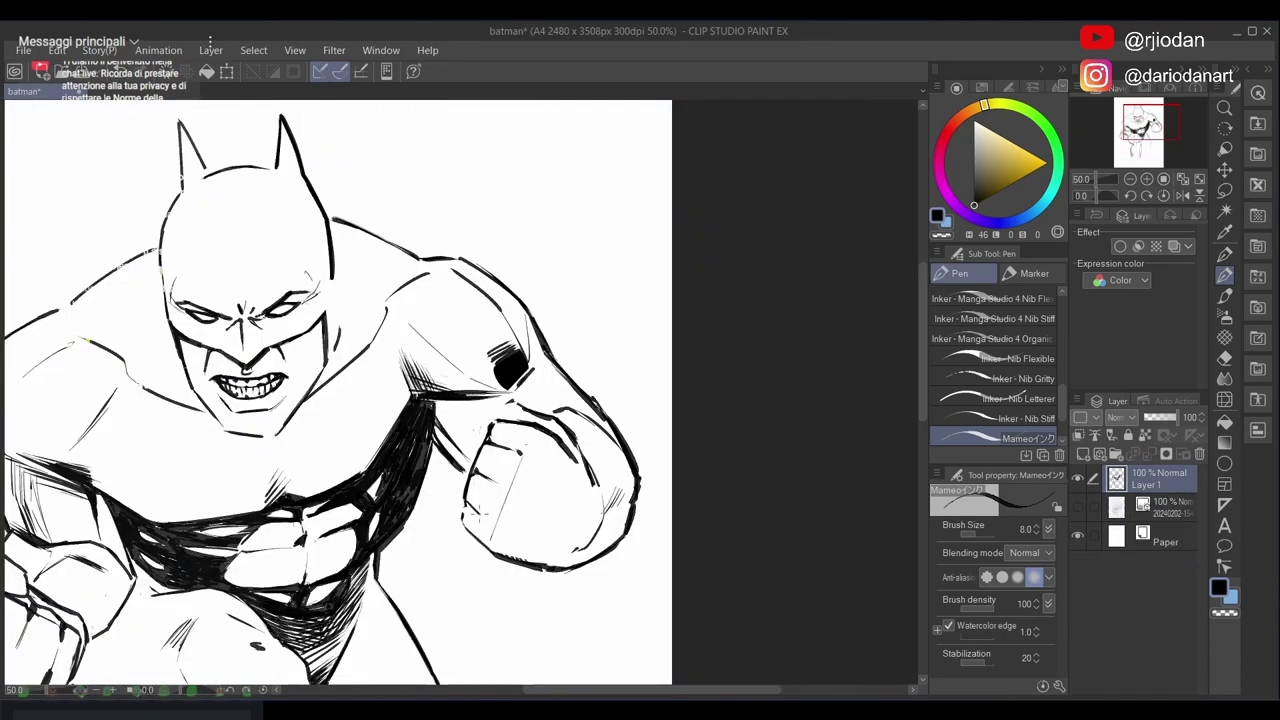
Ink the finger edge of the fist on the drawing's right side and rework its thumb contour with eraser and pen
{"action": "mouse_move", "coordinate": [469, 503]}
{"action": "left_mouse_down"}
{"action": "mouse_move", "coordinate": [488, 521]}
{"action": "mouse_move", "coordinate": [464, 521]}
{"action": "mouse_move", "coordinate": [483, 545]}
{"action": "left_mouse_up"}
{"action": "left_click_drag", "start_coordinate": [474, 431], "coordinate": [486, 435]}
{"action": "key", "text": "e"}
{"action": "mouse_move", "coordinate": [506, 408]}
{"action": "left_mouse_down"}
{"action": "mouse_move", "coordinate": [472, 440]}
{"action": "mouse_move", "coordinate": [496, 414]}
{"action": "left_mouse_up"}
{"action": "key", "text": "p"}
{"action": "mouse_move", "coordinate": [510, 394]}
{"action": "left_mouse_down"}
{"action": "mouse_move", "coordinate": [498, 412]}
{"action": "mouse_move", "coordinate": [524, 400]}
{"action": "mouse_move", "coordinate": [551, 419]}
{"action": "left_mouse_up"}
{"action": "key", "text": "e"}
{"action": "key", "text": "p"}
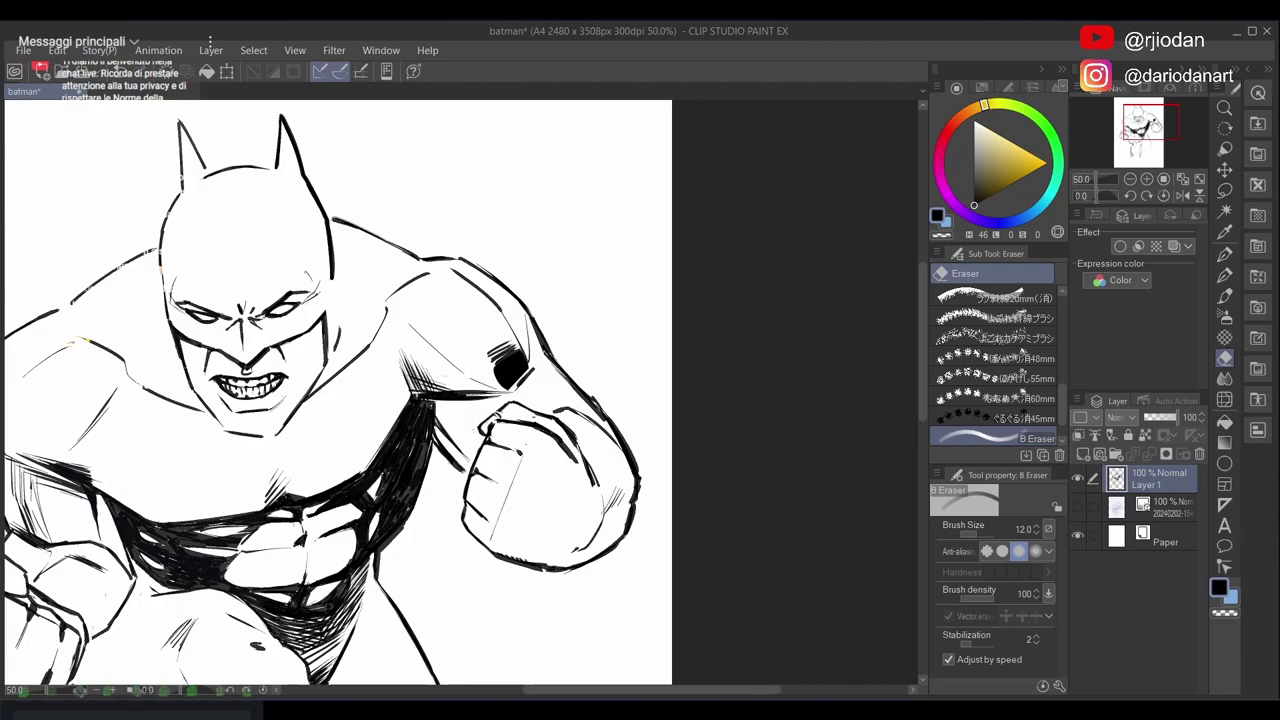
Erase the inner lines of the right-side forearm with the size 12 eraser and re-ink its inner contour and edge hatching
{"action": "key", "text": "e"}
{"action": "mouse_move", "coordinate": [574, 440]}
{"action": "left_mouse_down"}
{"action": "mouse_move", "coordinate": [605, 517]}
{"action": "mouse_move", "coordinate": [697, 386]}
{"action": "mouse_move", "coordinate": [606, 439]}
{"action": "left_mouse_up"}
{"action": "key", "text": "p"}
{"action": "mouse_move", "coordinate": [635, 397]}
{"action": "left_mouse_down"}
{"action": "mouse_move", "coordinate": [600, 443]}
{"action": "mouse_move", "coordinate": [614, 438]}
{"action": "mouse_move", "coordinate": [598, 440]}
{"action": "left_mouse_up"}
{"action": "key", "text": "e"}
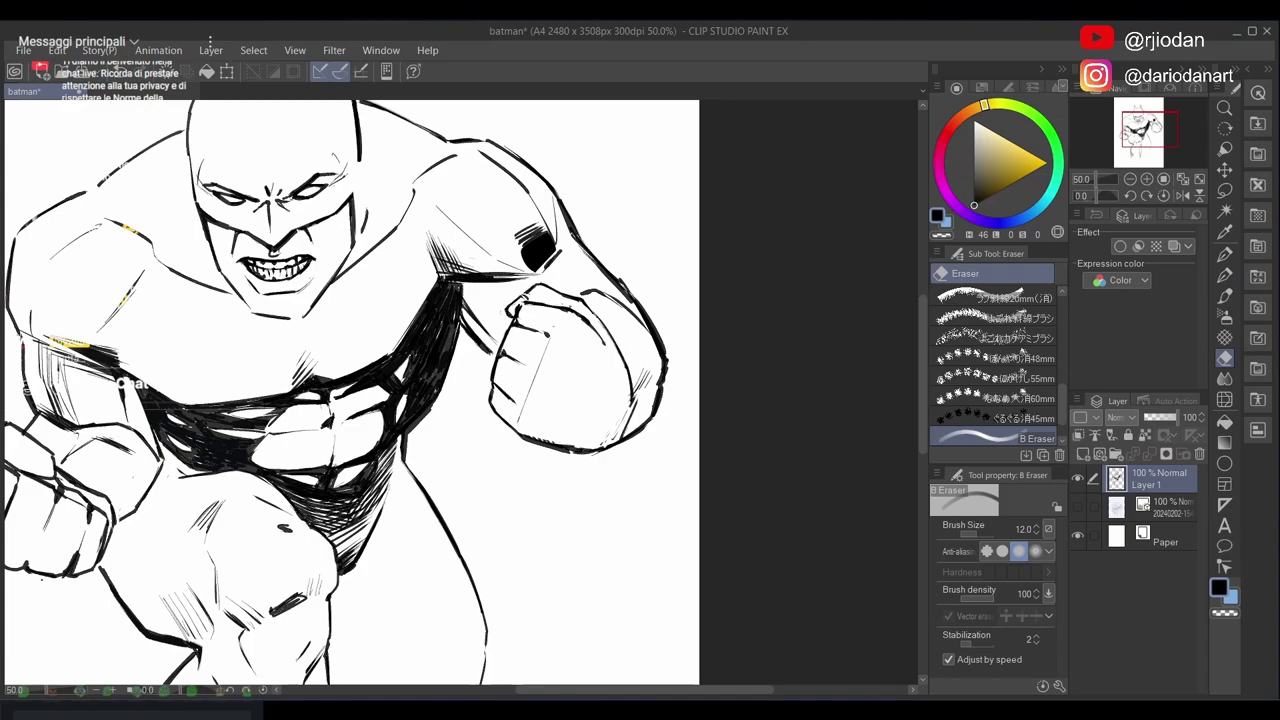
{"action": "key", "text": "p"}
{"action": "mouse_move", "coordinate": [688, 415]}
{"action": "left_mouse_down"}
{"action": "mouse_move", "coordinate": [780, 423]}
{"action": "mouse_move", "coordinate": [794, 504]}
{"action": "left_mouse_up"}
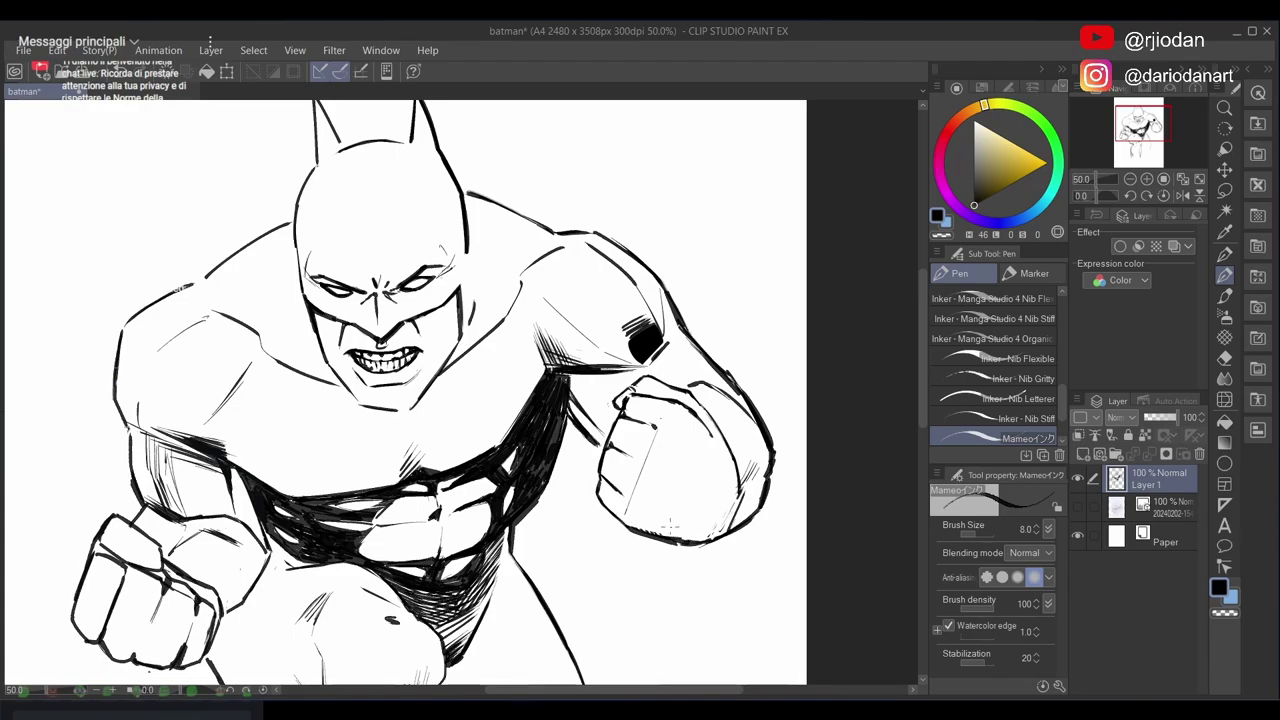
{"action": "left_click_drag", "start_coordinate": [719, 431], "coordinate": [653, 407]}
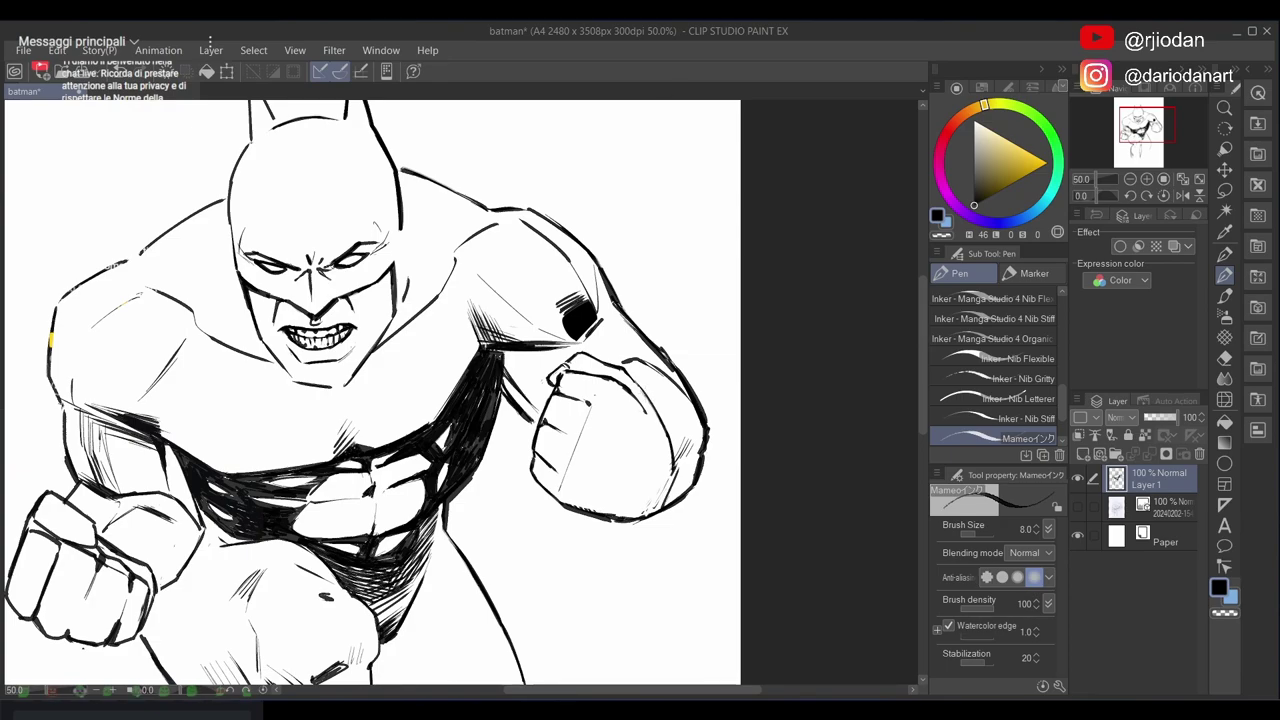
{"action": "key", "text": "super+d"}
{"action": "key", "text": "super+d"}
Ink the finger divisions of the redrawn right-side fist on the new layer with the size 12 pen
{"action": "left_click_drag", "start_coordinate": [665, 416], "coordinate": [629, 427]}
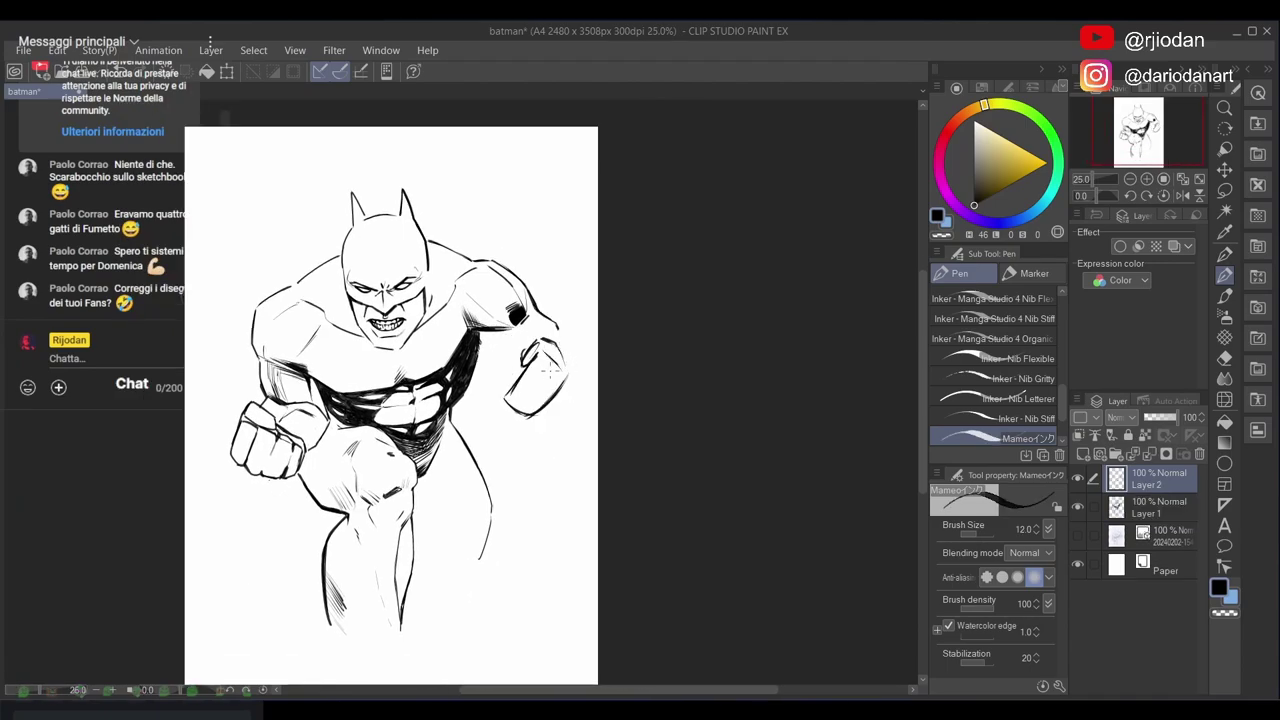
{"action": "mouse_move", "coordinate": [531, 362]}
{"action": "left_mouse_down"}
{"action": "mouse_move", "coordinate": [563, 383]}
{"action": "mouse_move", "coordinate": [508, 414]}
{"action": "left_mouse_up"}
{"action": "key", "text": "e"}
{"action": "left_click_drag", "start_coordinate": [589, 351], "coordinate": [593, 276]}
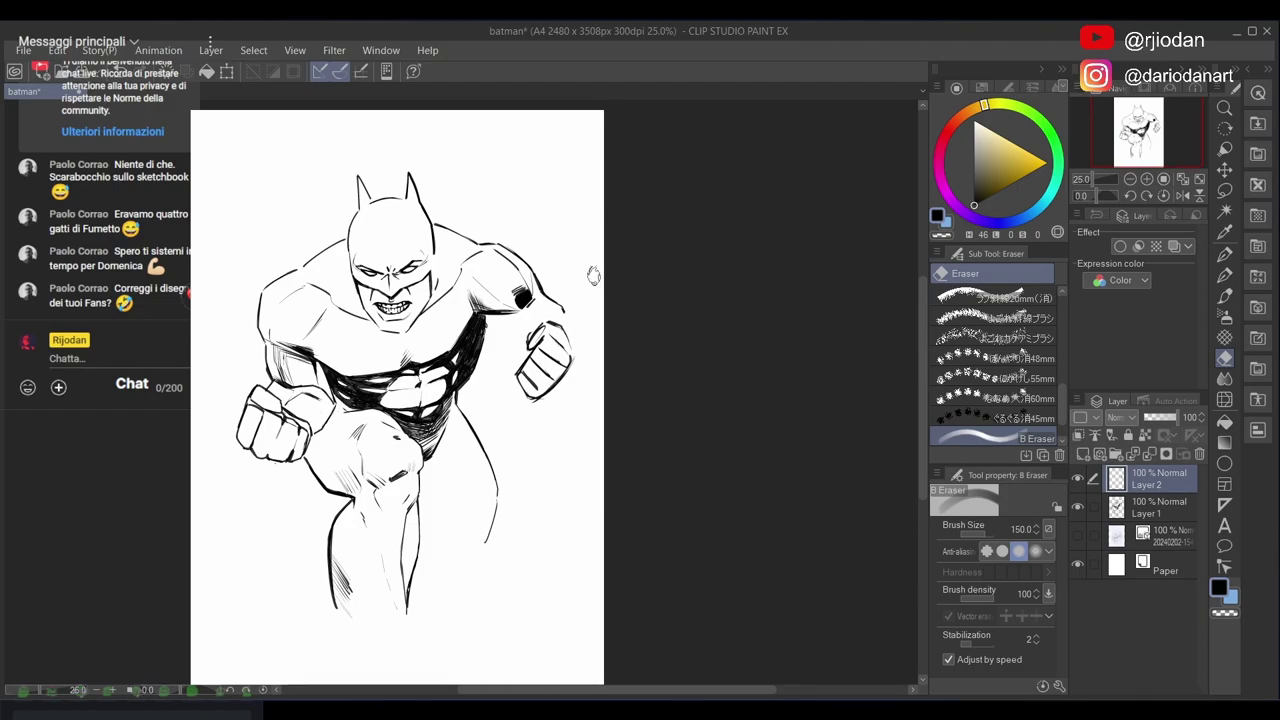
Lasso the redrawn fist, enlarge it slightly with a Scale/Rotate transformation, and clear the selection
{"action": "key", "text": "m"}
{"action": "mouse_move", "coordinate": [530, 320]}
{"action": "left_mouse_down"}
{"action": "mouse_move", "coordinate": [543, 411]}
{"action": "mouse_move", "coordinate": [585, 327]}
{"action": "mouse_move", "coordinate": [541, 436]}
{"action": "left_mouse_up"}
{"action": "left_click", "coordinate": [609, 445]}
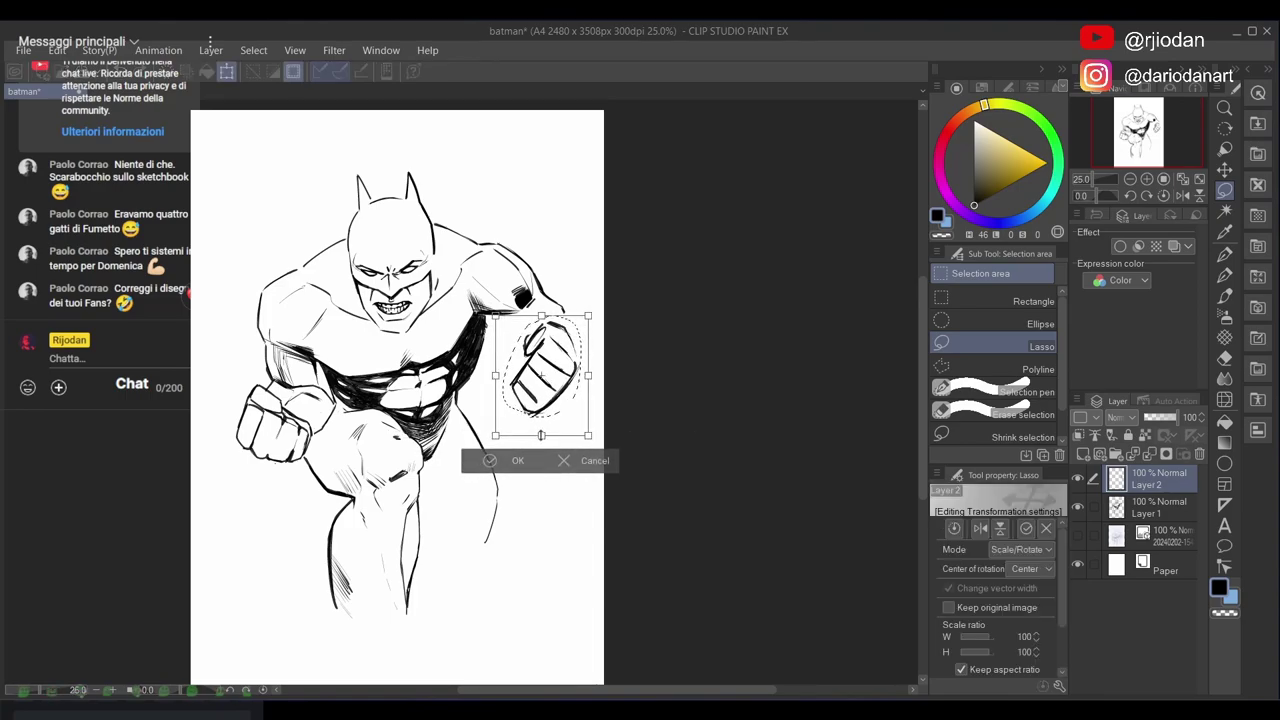
{"action": "mouse_move", "coordinate": [572, 391]}
{"action": "left_mouse_down"}
{"action": "mouse_move", "coordinate": [557, 396]}
{"action": "mouse_move", "coordinate": [572, 390]}
{"action": "left_mouse_up"}
{"action": "left_click", "coordinate": [500, 460]}
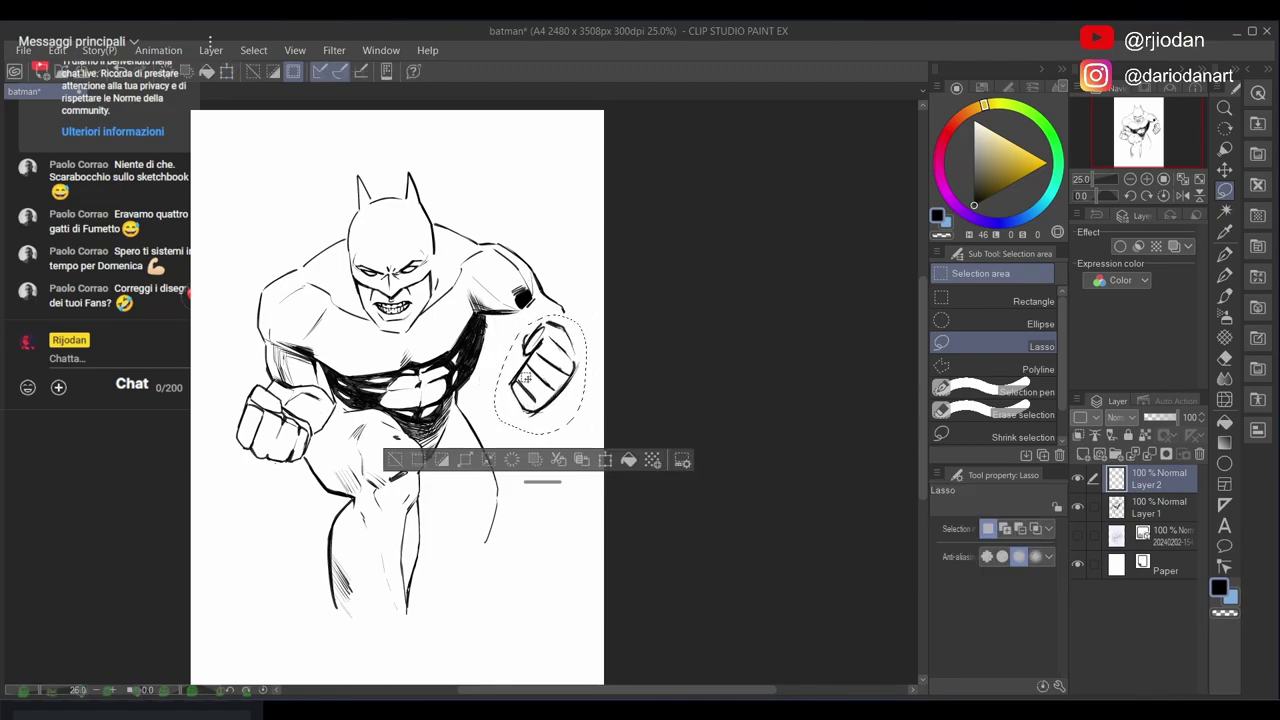
{"action": "left_click", "coordinate": [424, 459]}
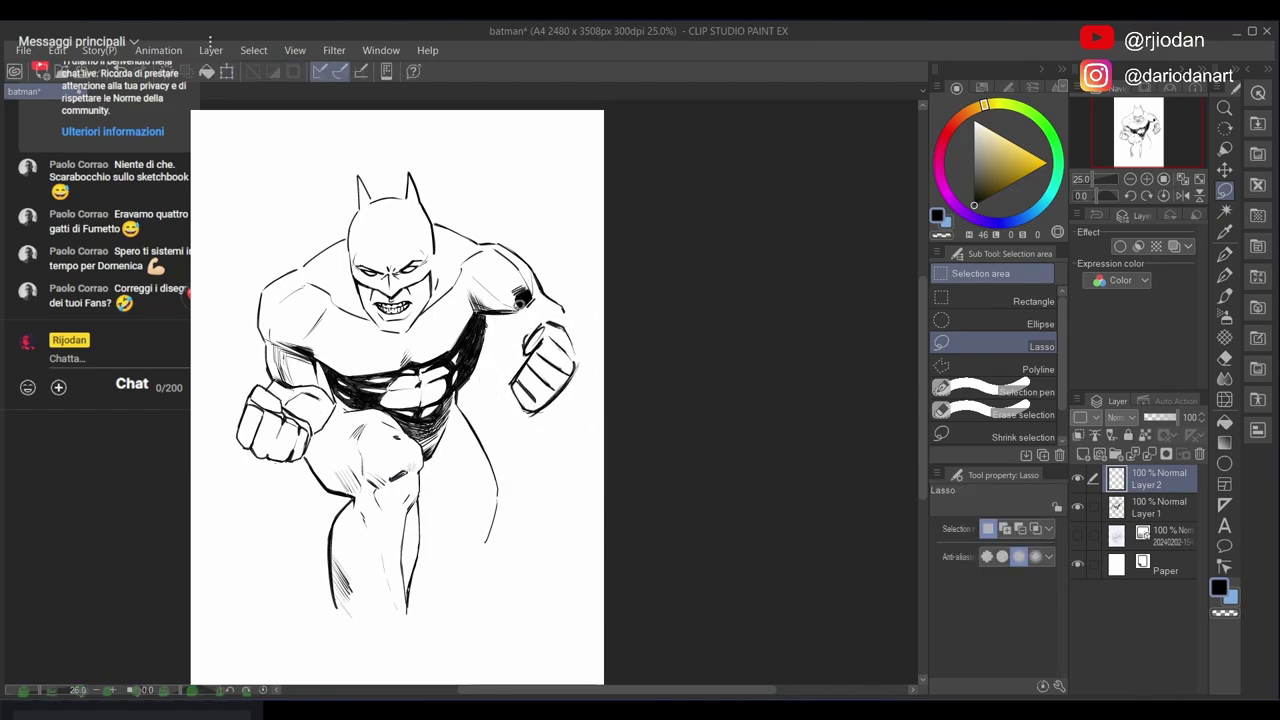
Ink the forearm contours around the right-side fist with the size 12 pen, connecting them to the upper arm
{"action": "key", "text": "p"}
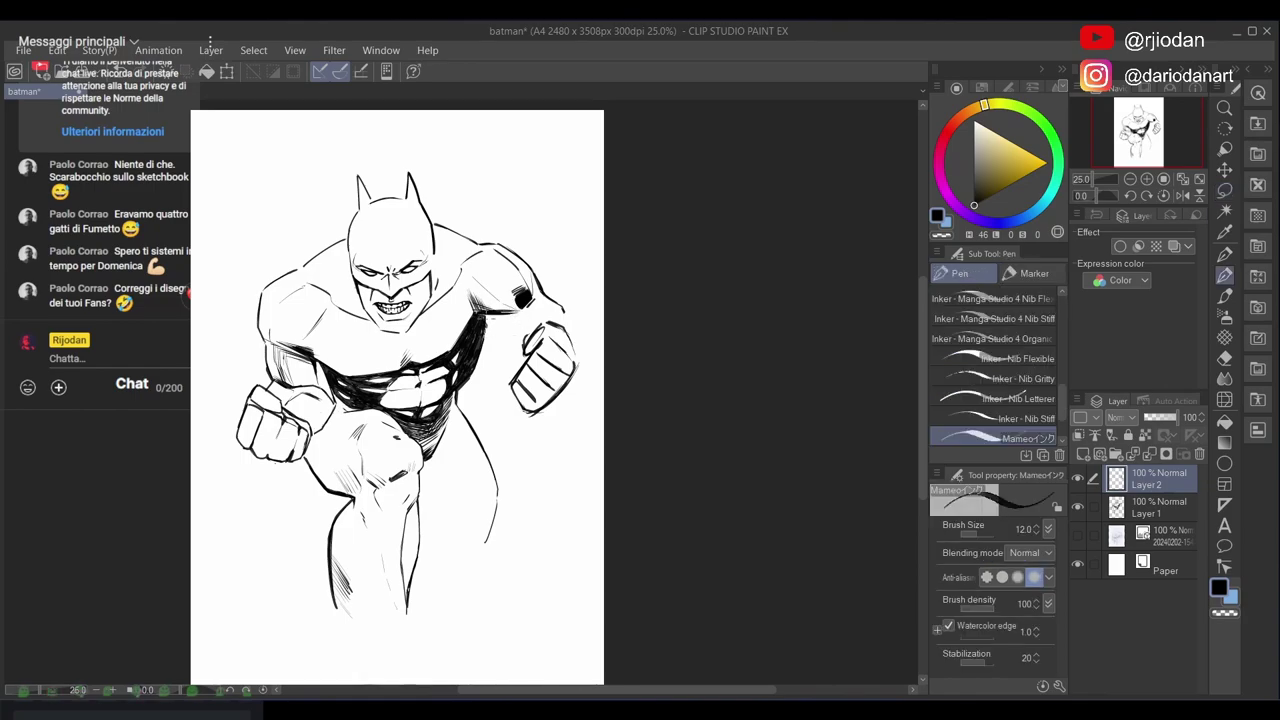
{"action": "left_click_drag", "start_coordinate": [486, 317], "coordinate": [522, 355]}
{"action": "left_click_drag", "start_coordinate": [546, 408], "coordinate": [576, 392]}
{"action": "mouse_move", "coordinate": [564, 312]}
{"action": "left_mouse_down"}
{"action": "mouse_move", "coordinate": [592, 330]}
{"action": "mouse_move", "coordinate": [590, 379]}
{"action": "mouse_move", "coordinate": [584, 327]}
{"action": "mouse_move", "coordinate": [587, 377]}
{"action": "mouse_move", "coordinate": [590, 326]}
{"action": "left_mouse_up"}
{"action": "key", "text": "ctrl+z"}
{"action": "key", "text": "ctrl+z"}
{"action": "mouse_move", "coordinate": [516, 354]}
{"action": "left_mouse_down"}
{"action": "mouse_move", "coordinate": [533, 330]}
{"action": "mouse_move", "coordinate": [575, 318]}
{"action": "left_mouse_up"}
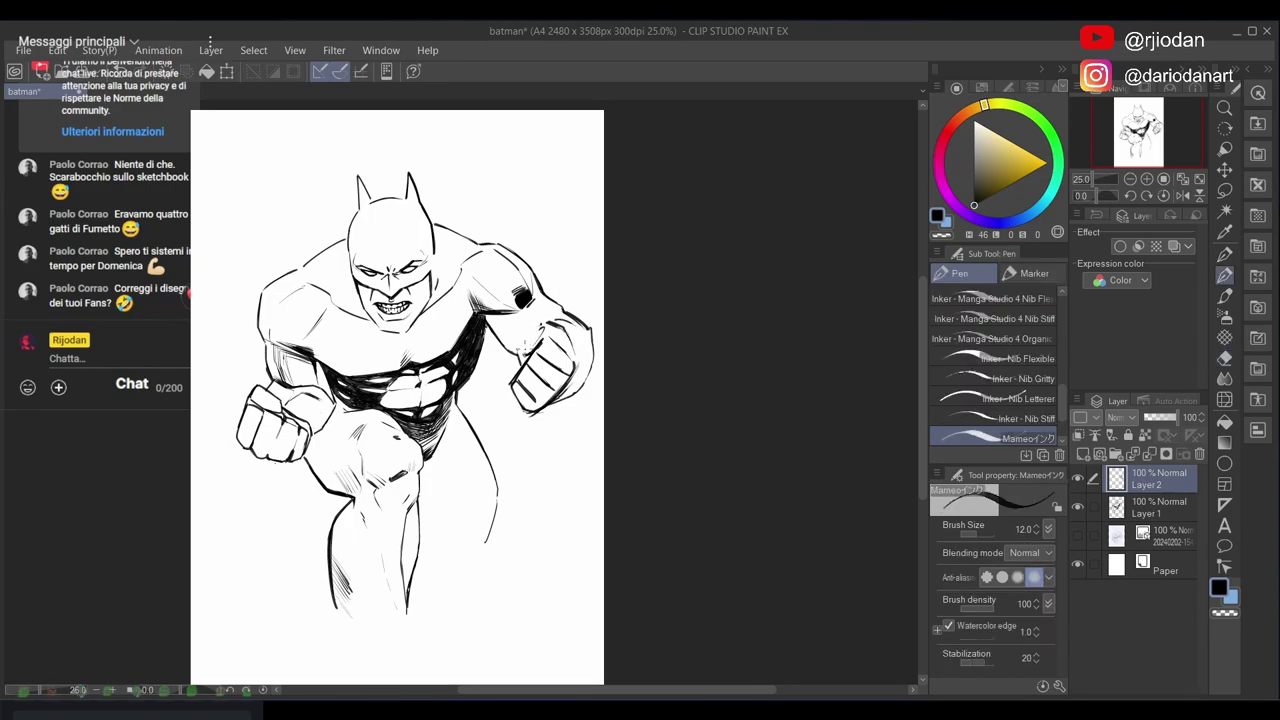
{"action": "mouse_move", "coordinate": [523, 354]}
{"action": "left_mouse_down"}
{"action": "mouse_move", "coordinate": [533, 330]}
{"action": "mouse_move", "coordinate": [520, 350]}
{"action": "left_mouse_up"}
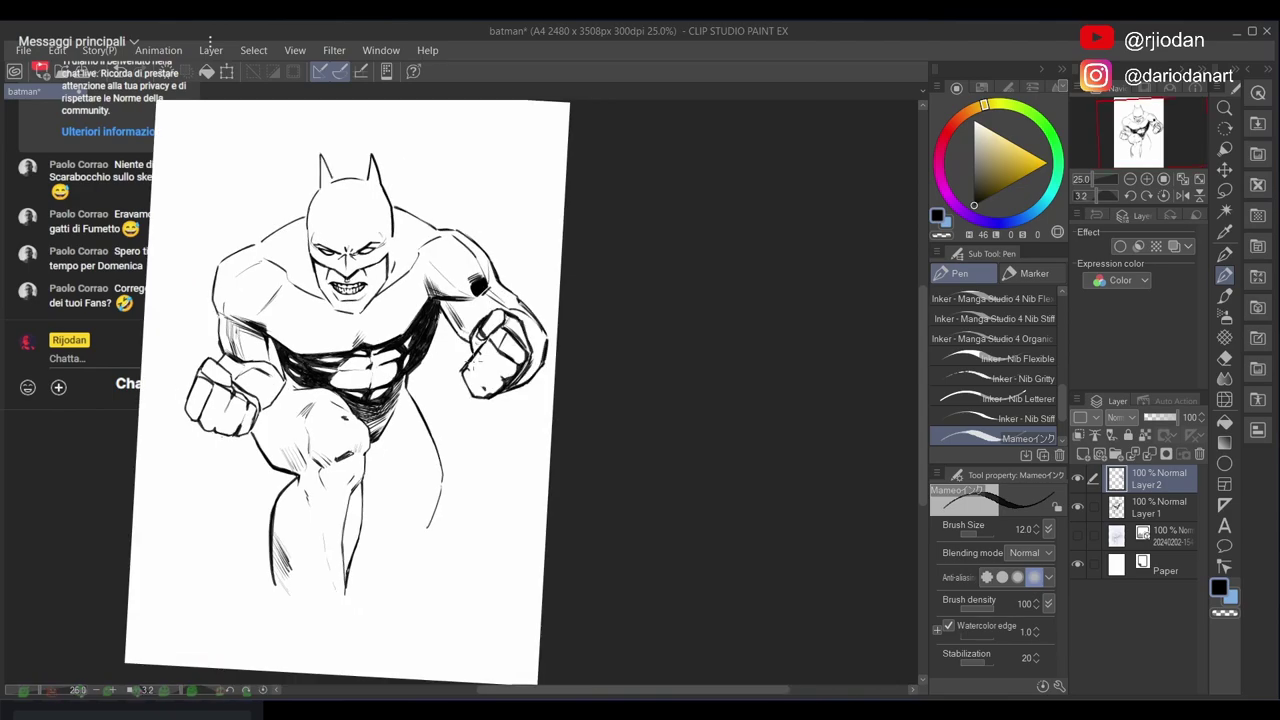
Clean up the finger edge of the right-side fist with the size 60 eraser and re-ink it with the size 12 pen
{"action": "key", "text": "e"}
{"action": "left_click_drag", "start_coordinate": [461, 372], "coordinate": [467, 354]}
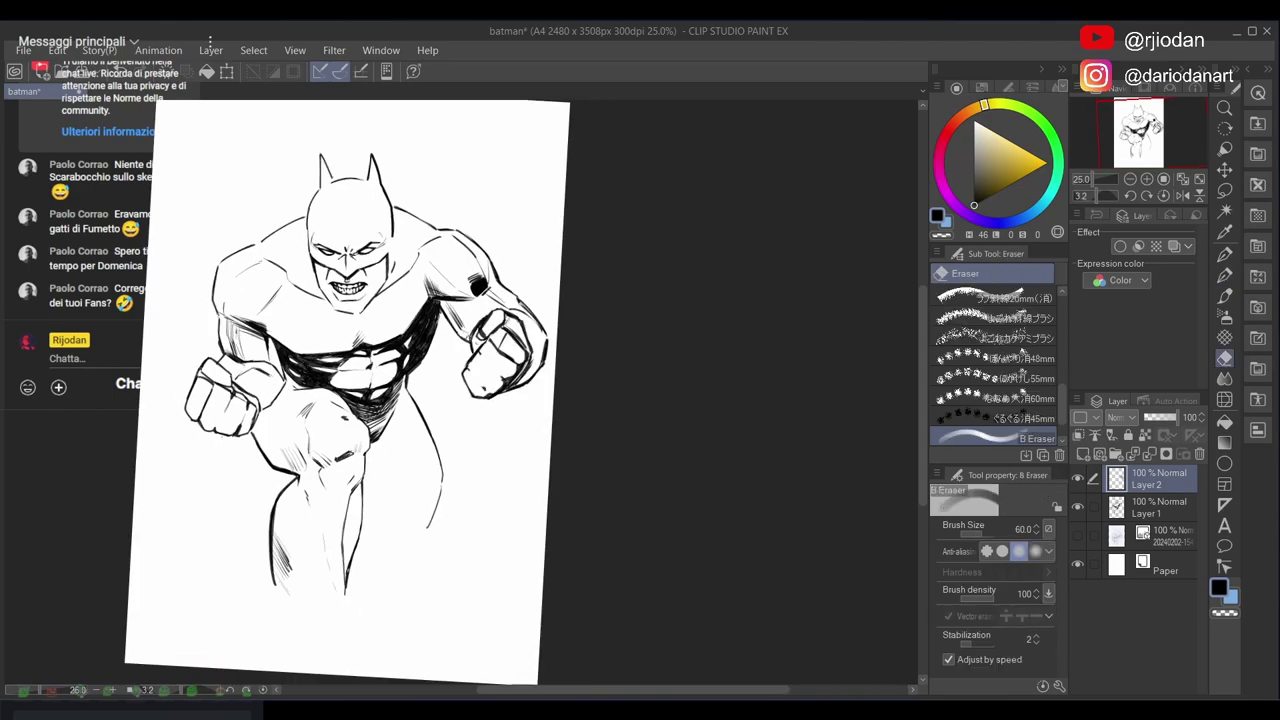
{"action": "key", "text": "p"}
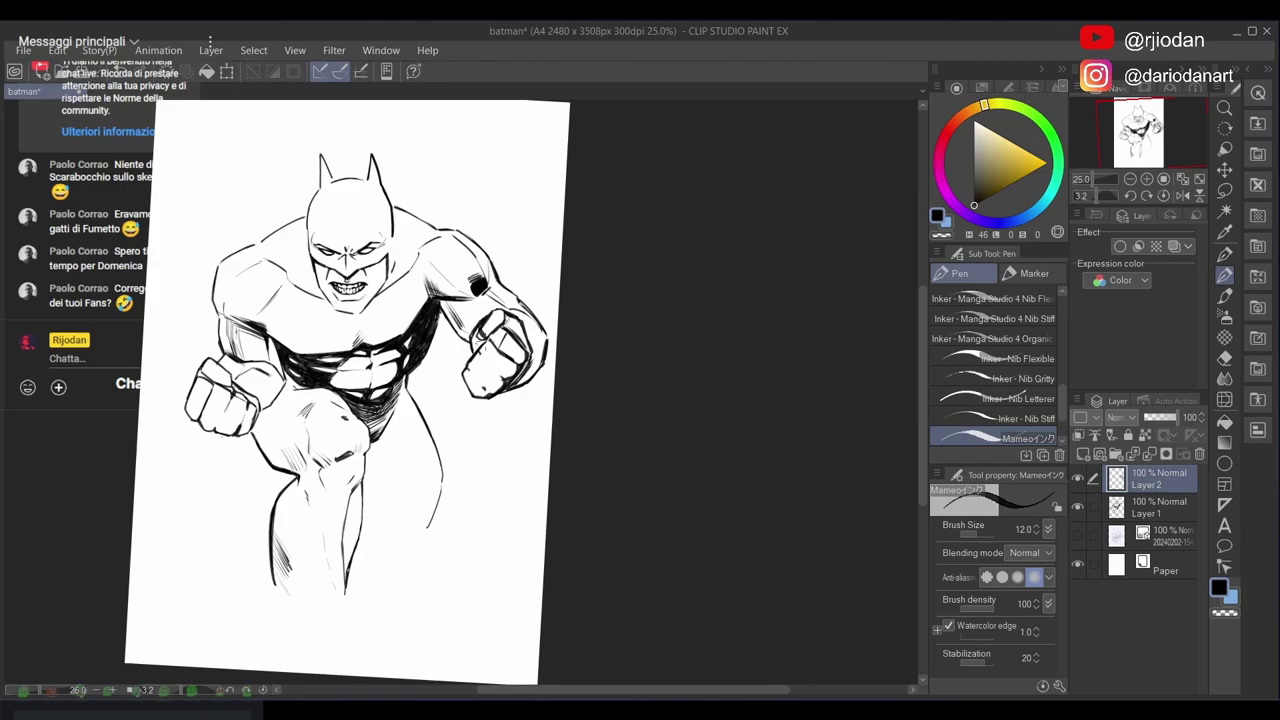
{"action": "left_click_drag", "start_coordinate": [490, 340], "coordinate": [469, 376]}
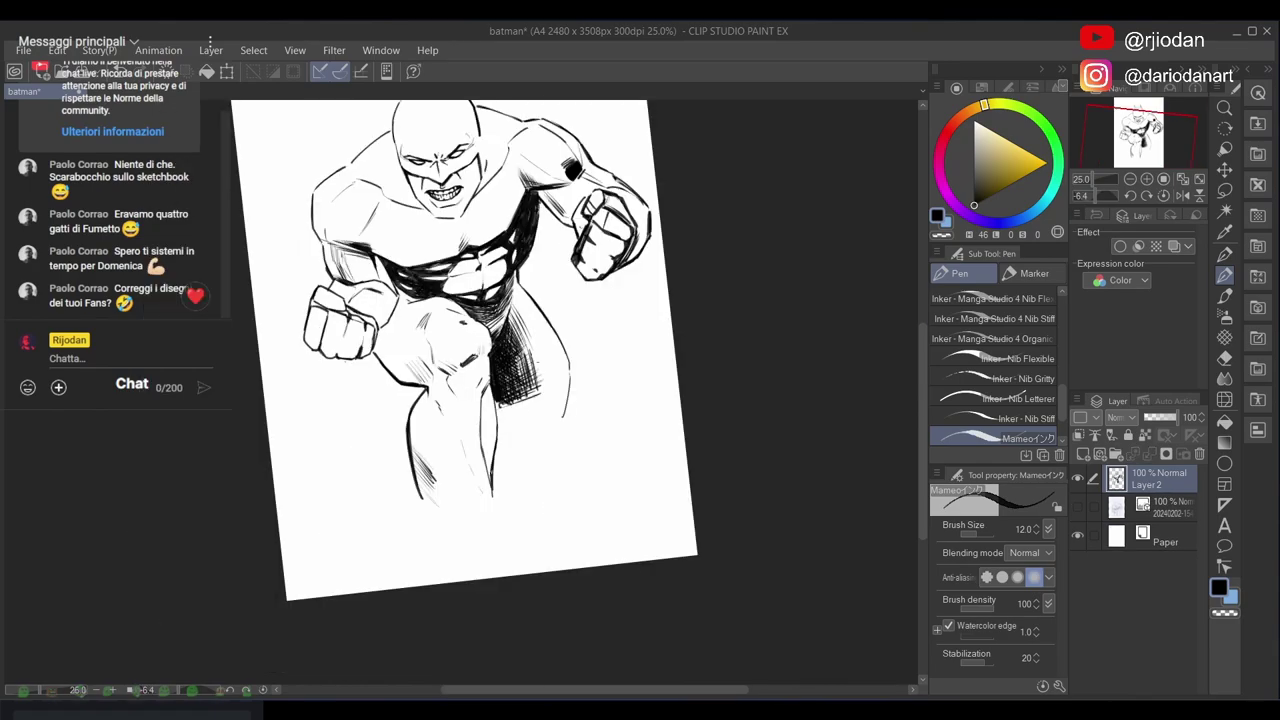
Extend the dense hatching of the shadow on the thigh behind the raised knee downward with short parallel strokes
{"action": "scroll", "coordinate": [578, 238], "scroll_direction": "down", "scroll_amount": 3}
{"action": "mouse_move", "coordinate": [505, 298]}
{"action": "left_mouse_down"}
{"action": "mouse_move", "coordinate": [501, 326]}
{"action": "mouse_move", "coordinate": [502, 314]}
{"action": "left_mouse_up"}
{"action": "left_click_drag", "start_coordinate": [520, 298], "coordinate": [508, 316]}
{"action": "left_click_drag", "start_coordinate": [520, 286], "coordinate": [508, 314]}
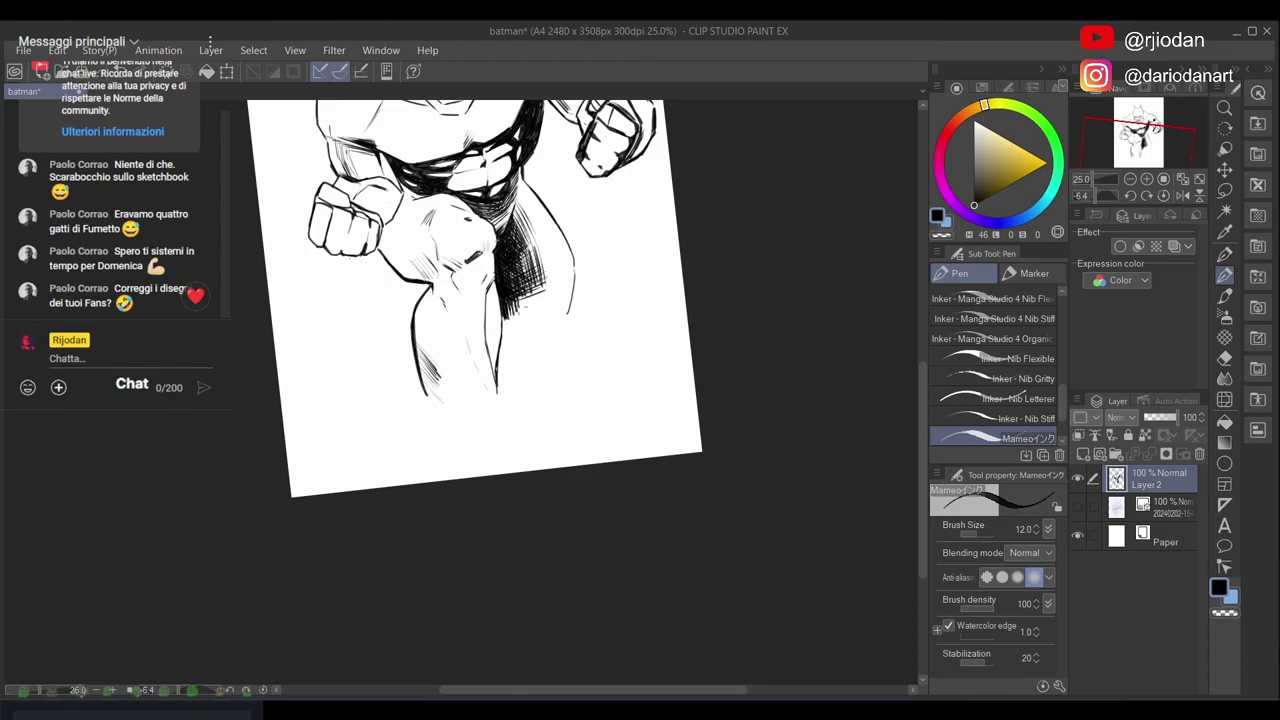
{"action": "left_click_drag", "start_coordinate": [610, 278], "coordinate": [456, 192]}
{"action": "left_click_drag", "start_coordinate": [432, 430], "coordinate": [428, 458]}
{"action": "left_click_drag", "start_coordinate": [442, 428], "coordinate": [440, 470]}
{"action": "left_click_drag", "start_coordinate": [444, 438], "coordinate": [446, 482]}
{"action": "left_click_drag", "start_coordinate": [454, 432], "coordinate": [456, 486]}
{"action": "left_click_drag", "start_coordinate": [468, 434], "coordinate": [462, 496]}
{"action": "left_click_drag", "start_coordinate": [585, 406], "coordinate": [583, 482]}
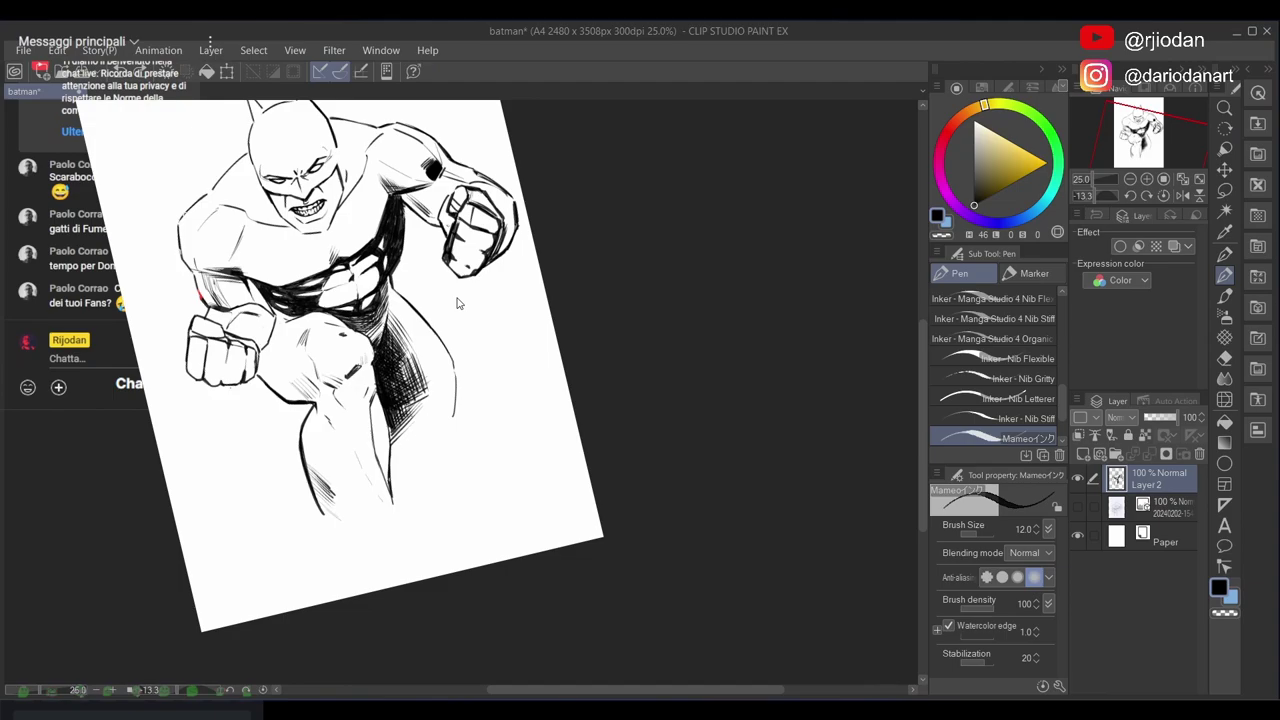
Hatch the shadows over the rear thigh and beside the neck with the size 12 pen
{"action": "mouse_move", "coordinate": [457, 347]}
{"action": "left_mouse_down"}
{"action": "mouse_move", "coordinate": [467, 388]}
{"action": "mouse_move", "coordinate": [460, 345]}
{"action": "left_mouse_up"}
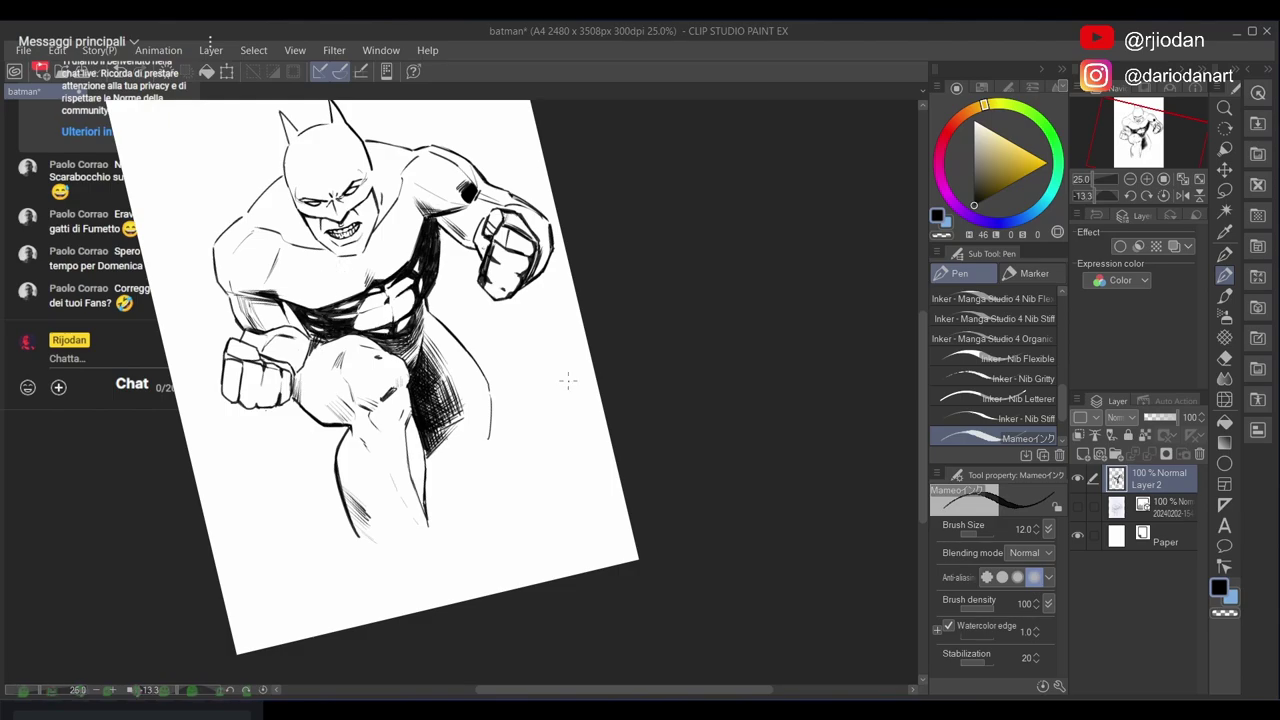
{"action": "left_click_drag", "start_coordinate": [603, 448], "coordinate": [541, 430]}
{"action": "left_click_drag", "start_coordinate": [610, 436], "coordinate": [580, 464]}
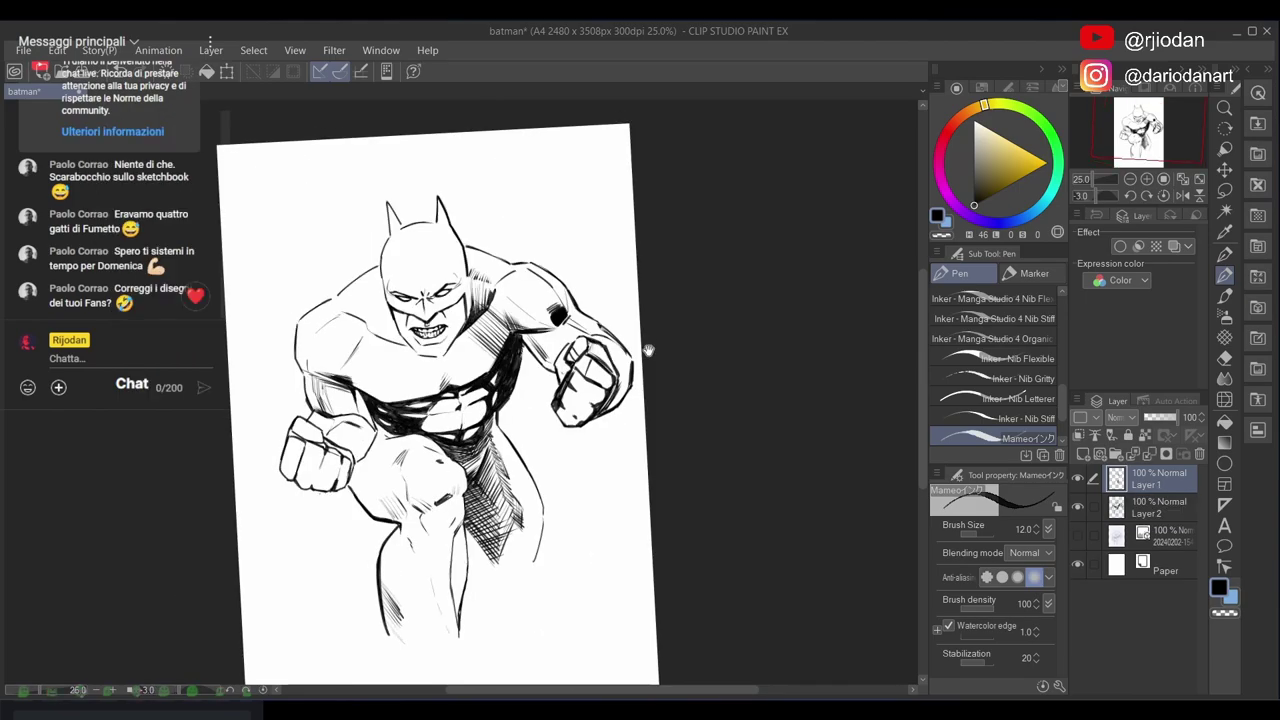
{"action": "mouse_move", "coordinate": [649, 349]}
{"action": "left_mouse_down"}
{"action": "mouse_move", "coordinate": [663, 419]}
{"action": "mouse_move", "coordinate": [627, 446]}
{"action": "left_mouse_up"}
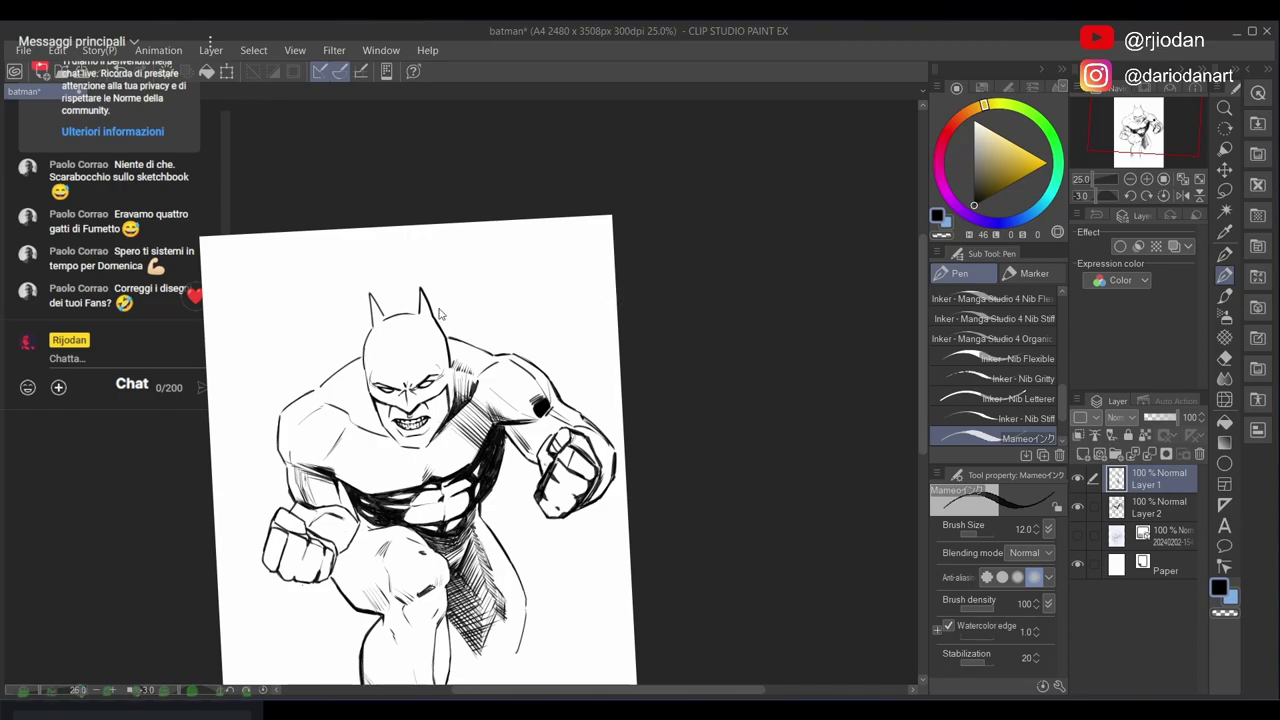
{"action": "scroll", "coordinate": [440, 315], "scroll_direction": "up", "scroll_amount": 3}
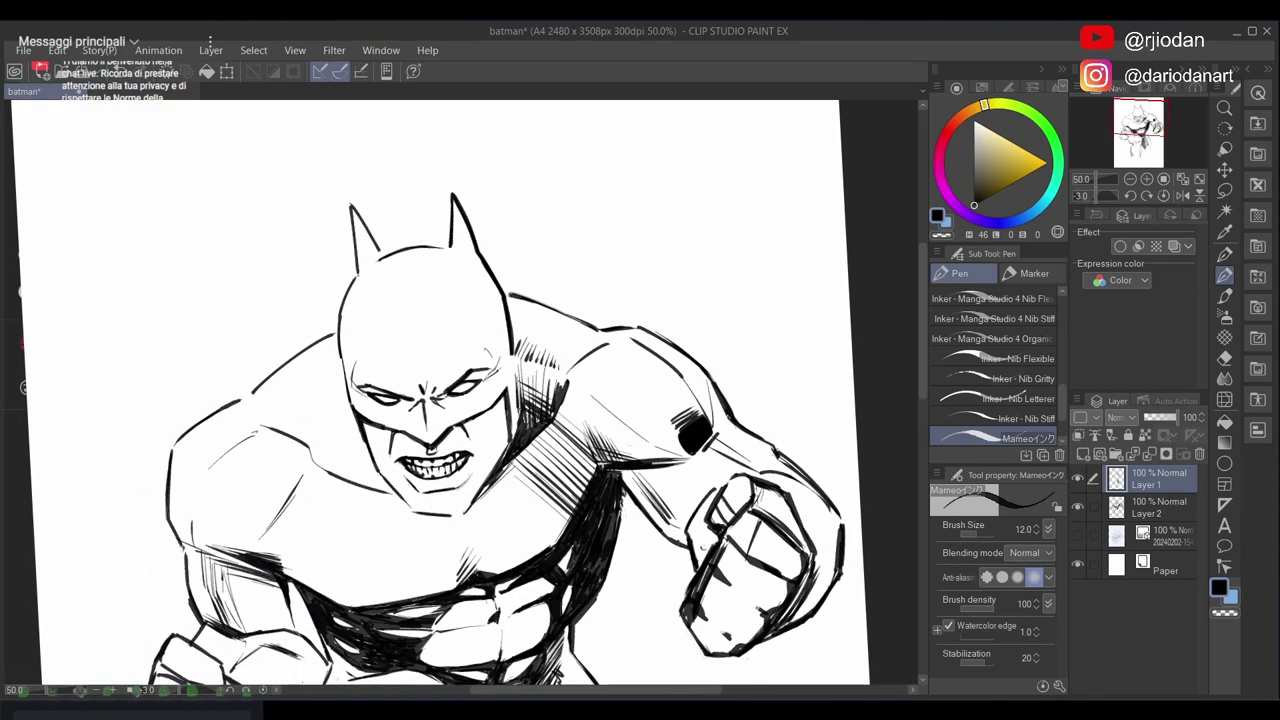
Trim the ragged outer and lower edges of the rear thigh's cross-hatching with the size 60 eraser
{"action": "mouse_move", "coordinate": [635, 552]}
{"action": "left_mouse_down"}
{"action": "mouse_move", "coordinate": [617, 373]}
{"action": "mouse_move", "coordinate": [532, 224]}
{"action": "mouse_move", "coordinate": [577, 355]}
{"action": "mouse_move", "coordinate": [537, 377]}
{"action": "mouse_move", "coordinate": [517, 251]}
{"action": "mouse_move", "coordinate": [480, 415]}
{"action": "mouse_move", "coordinate": [429, 449]}
{"action": "mouse_move", "coordinate": [430, 540]}
{"action": "mouse_move", "coordinate": [446, 575]}
{"action": "mouse_move", "coordinate": [444, 528]}
{"action": "mouse_move", "coordinate": [482, 588]}
{"action": "left_mouse_up"}
{"action": "key", "text": "e"}
{"action": "key", "text": "p"}
{"action": "mouse_move", "coordinate": [525, 427]}
{"action": "left_mouse_down"}
{"action": "mouse_move", "coordinate": [577, 254]}
{"action": "mouse_move", "coordinate": [588, 300]}
{"action": "mouse_move", "coordinate": [588, 286]}
{"action": "left_mouse_up"}
{"action": "key", "text": "e"}
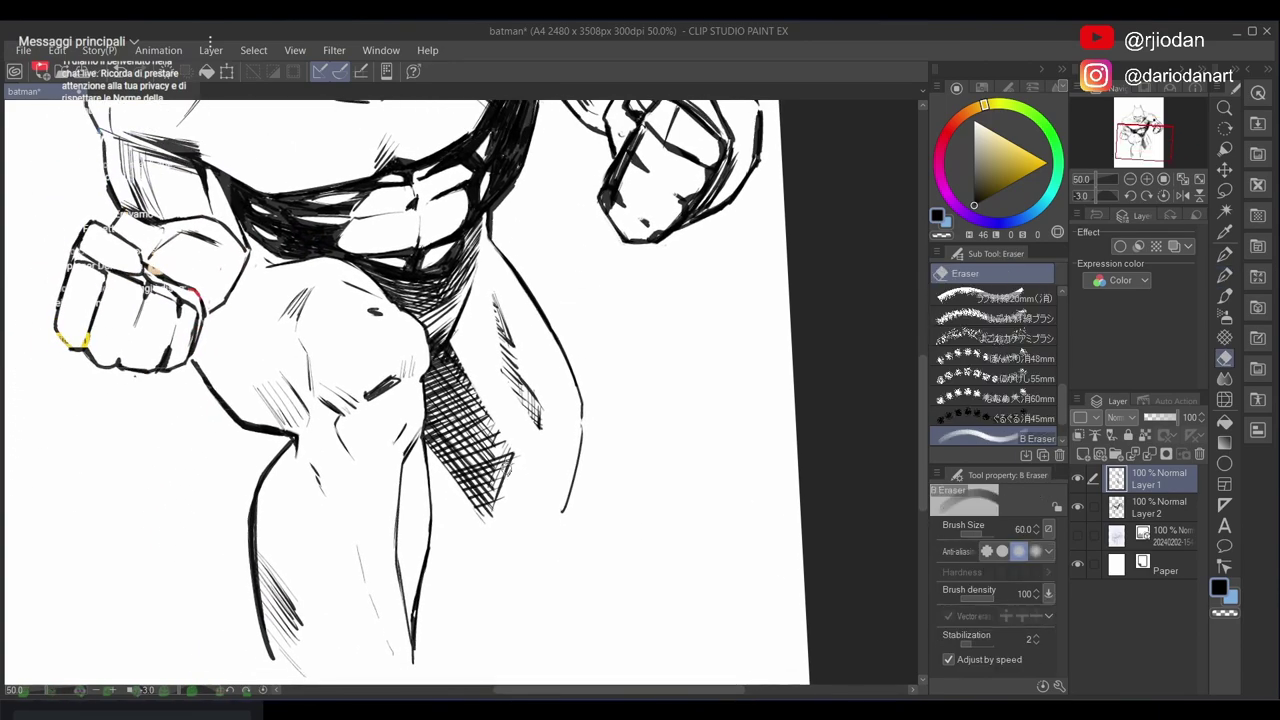
{"action": "left_click_drag", "start_coordinate": [512, 453], "coordinate": [488, 522]}
{"action": "mouse_move", "coordinate": [513, 423]}
{"action": "left_mouse_down"}
{"action": "mouse_move", "coordinate": [481, 520]}
{"action": "mouse_move", "coordinate": [454, 528]}
{"action": "mouse_move", "coordinate": [495, 424]}
{"action": "left_mouse_up"}
Add parallel hatch strokes along the trimmed outer edge and upper end of the rear thigh's shadow with the size 12 pen
{"action": "key", "text": "p"}
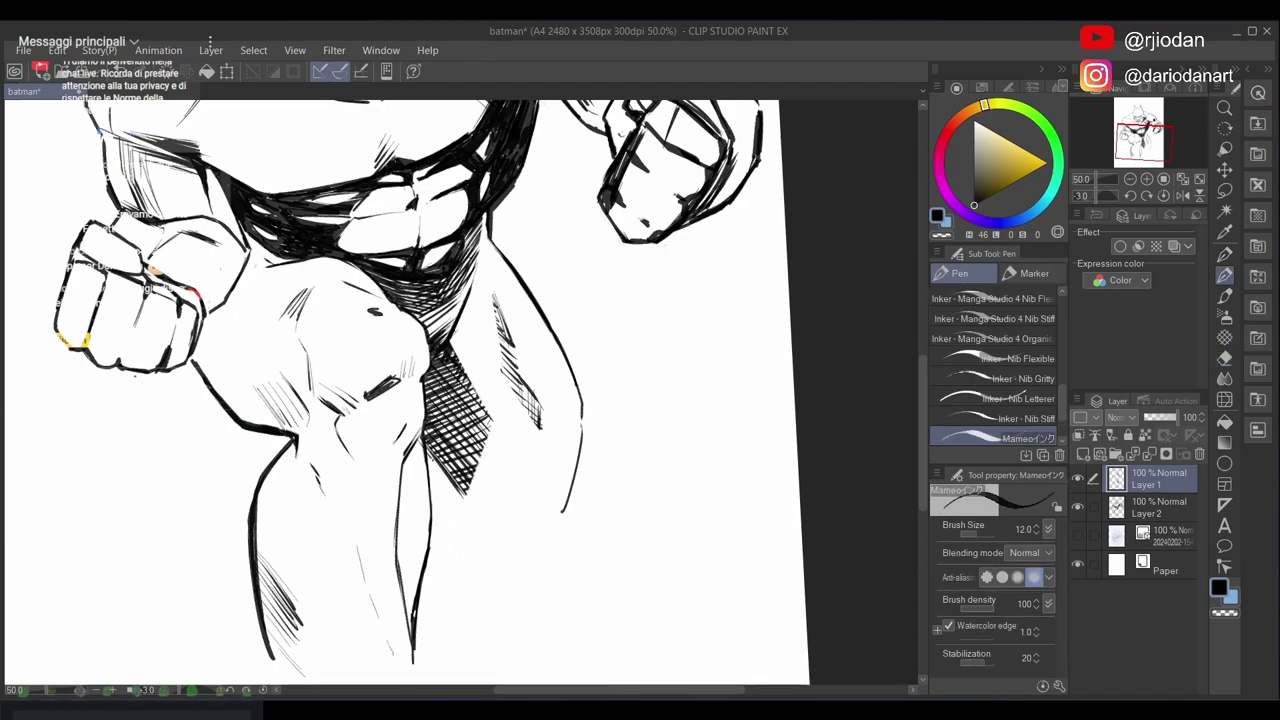
{"action": "left_click_drag", "start_coordinate": [494, 426], "coordinate": [469, 506]}
{"action": "left_click_drag", "start_coordinate": [510, 436], "coordinate": [488, 504]}
{"action": "left_click_drag", "start_coordinate": [450, 348], "coordinate": [489, 424]}
{"action": "left_click_drag", "start_coordinate": [456, 331], "coordinate": [492, 404]}
{"action": "left_click_drag", "start_coordinate": [462, 314], "coordinate": [449, 362]}
{"action": "left_click_drag", "start_coordinate": [468, 294], "coordinate": [459, 322]}
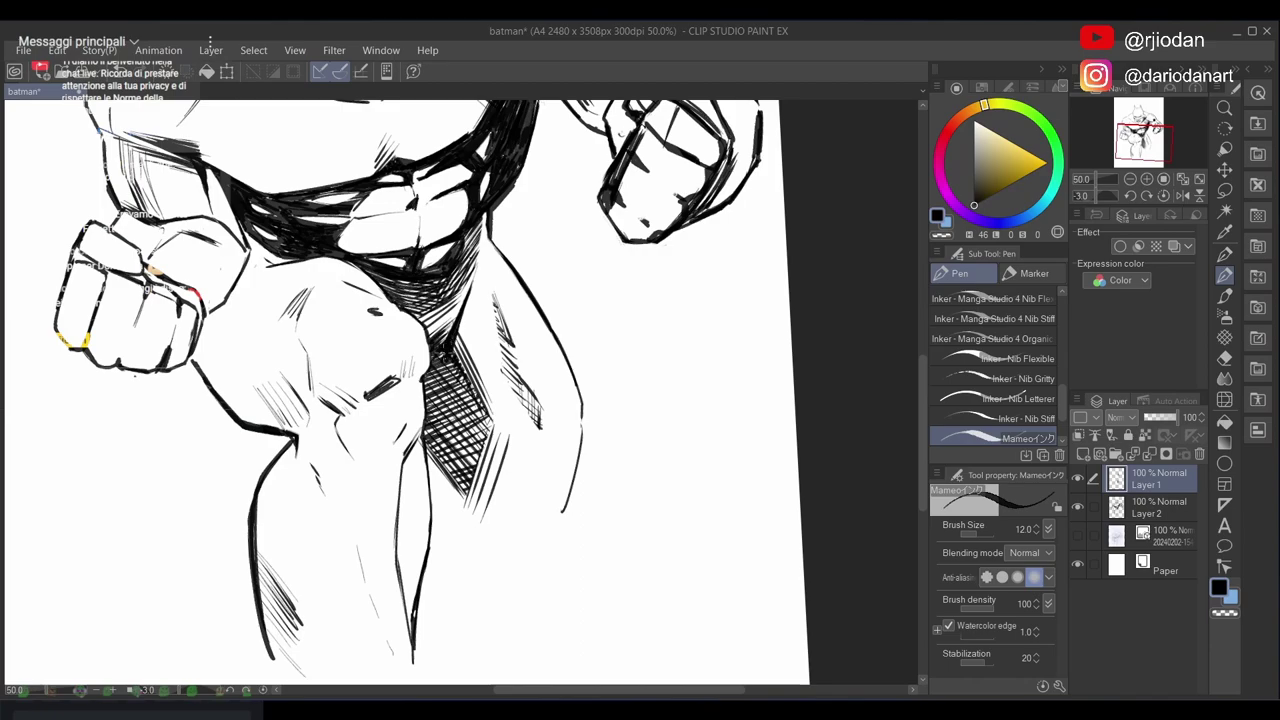
Thicken the lower end of the rear thigh's outer contour, add hatching beside it, and save the drawing
{"action": "mouse_move", "coordinate": [545, 255]}
{"action": "left_mouse_down"}
{"action": "mouse_move", "coordinate": [557, 442]}
{"action": "mouse_move", "coordinate": [479, 317]}
{"action": "mouse_move", "coordinate": [454, 202]}
{"action": "mouse_move", "coordinate": [454, 252]}
{"action": "left_mouse_up"}
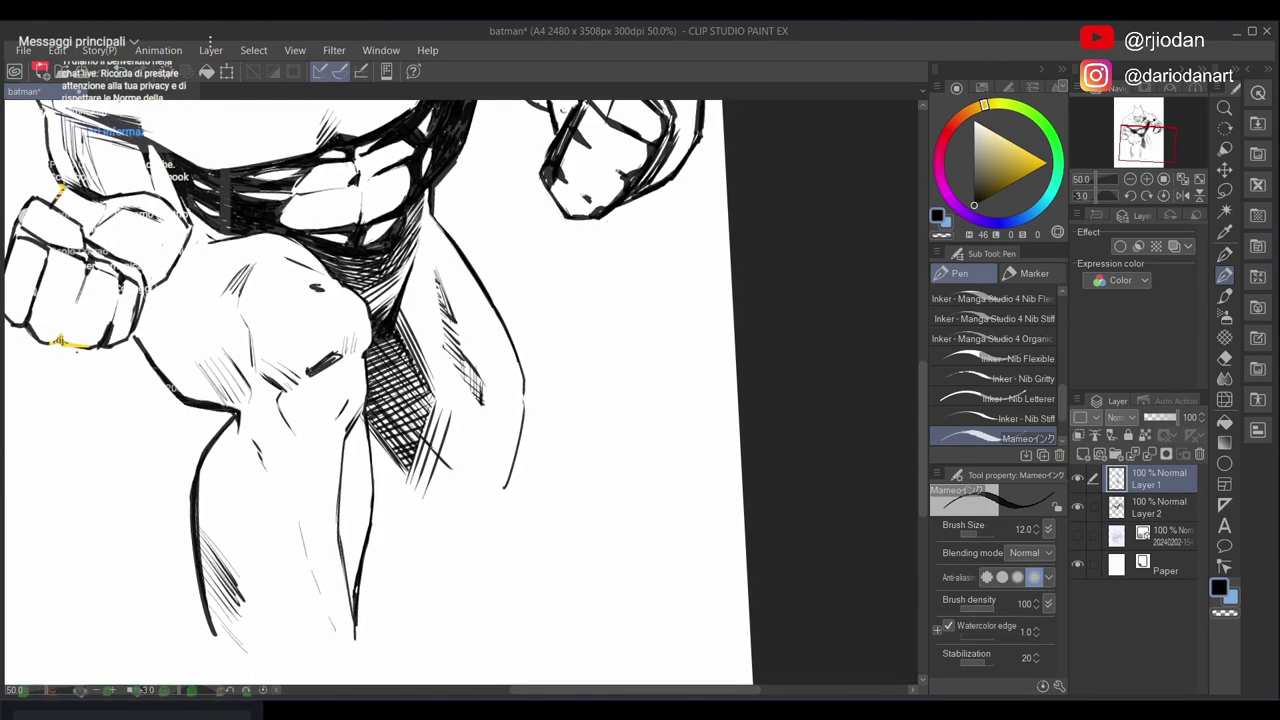
{"action": "left_click_drag", "start_coordinate": [440, 432], "coordinate": [507, 494]}
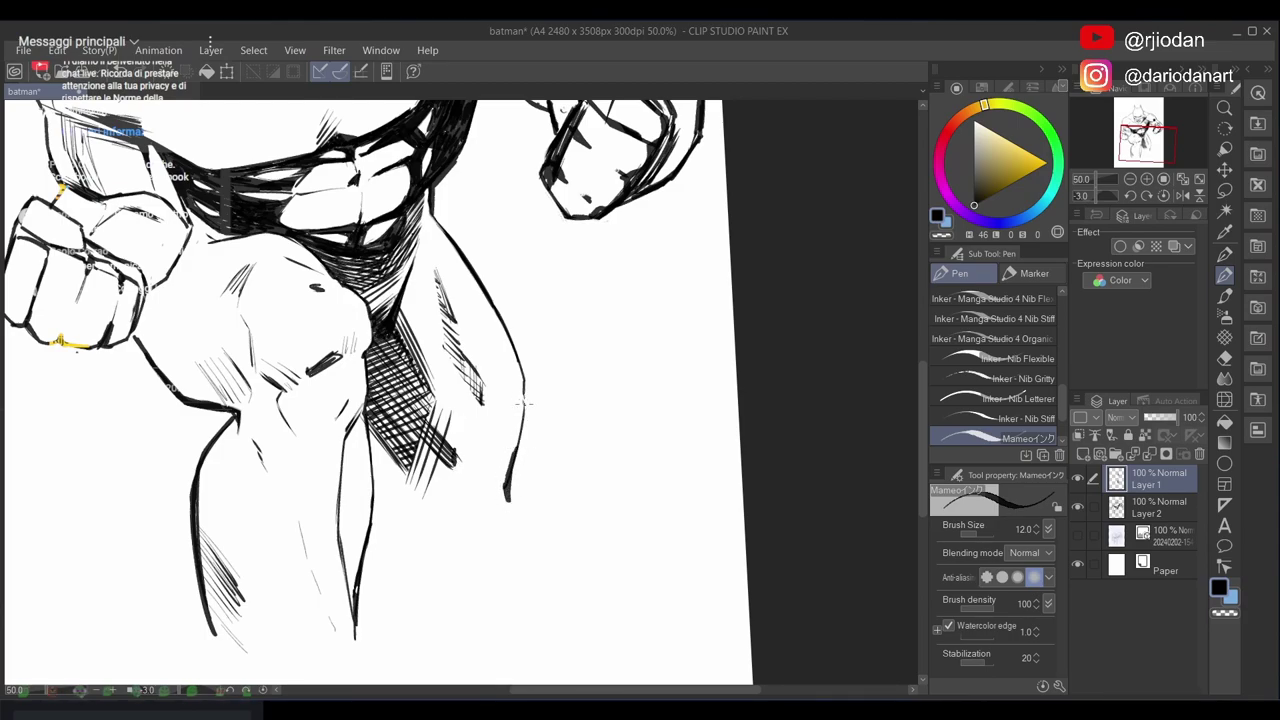
{"action": "key", "text": "ctrl+s"}
{"action": "key", "text": "ctrl+0"}
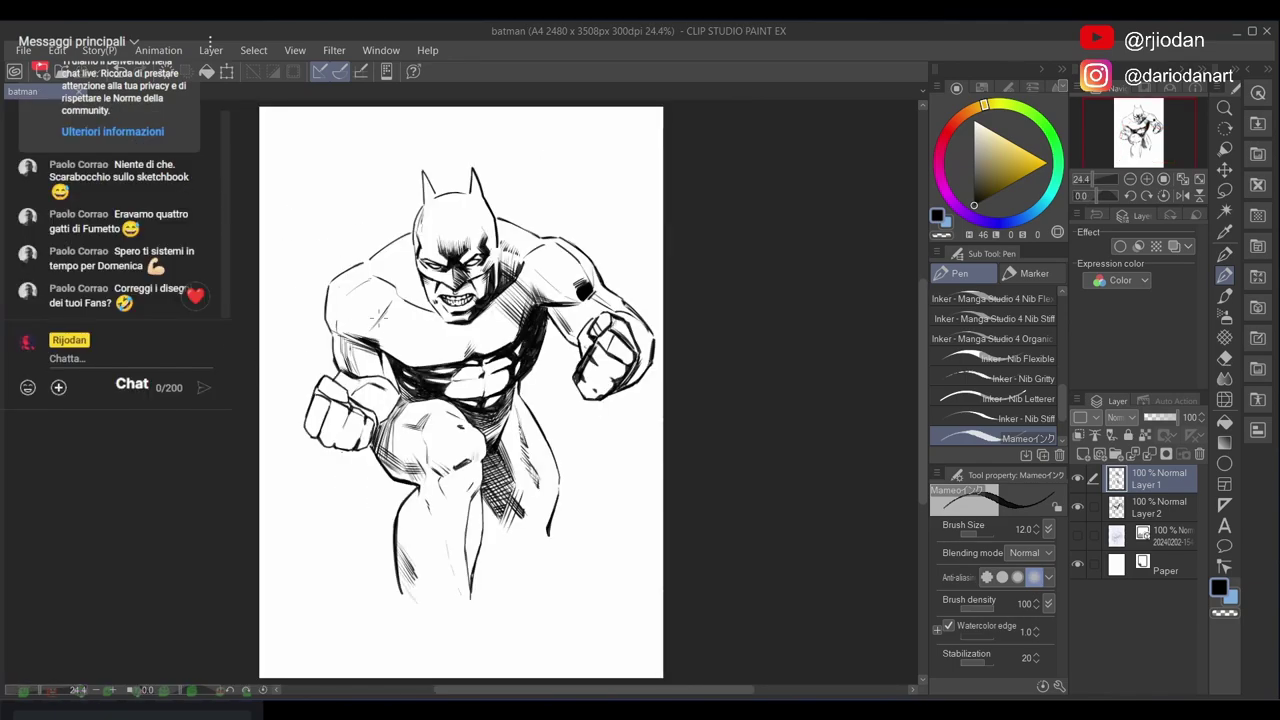
Try a stroke of the Cross-hatching x1 decoration brush beside the rear leg and undo it
{"action": "left_click", "coordinate": [1226, 339]}
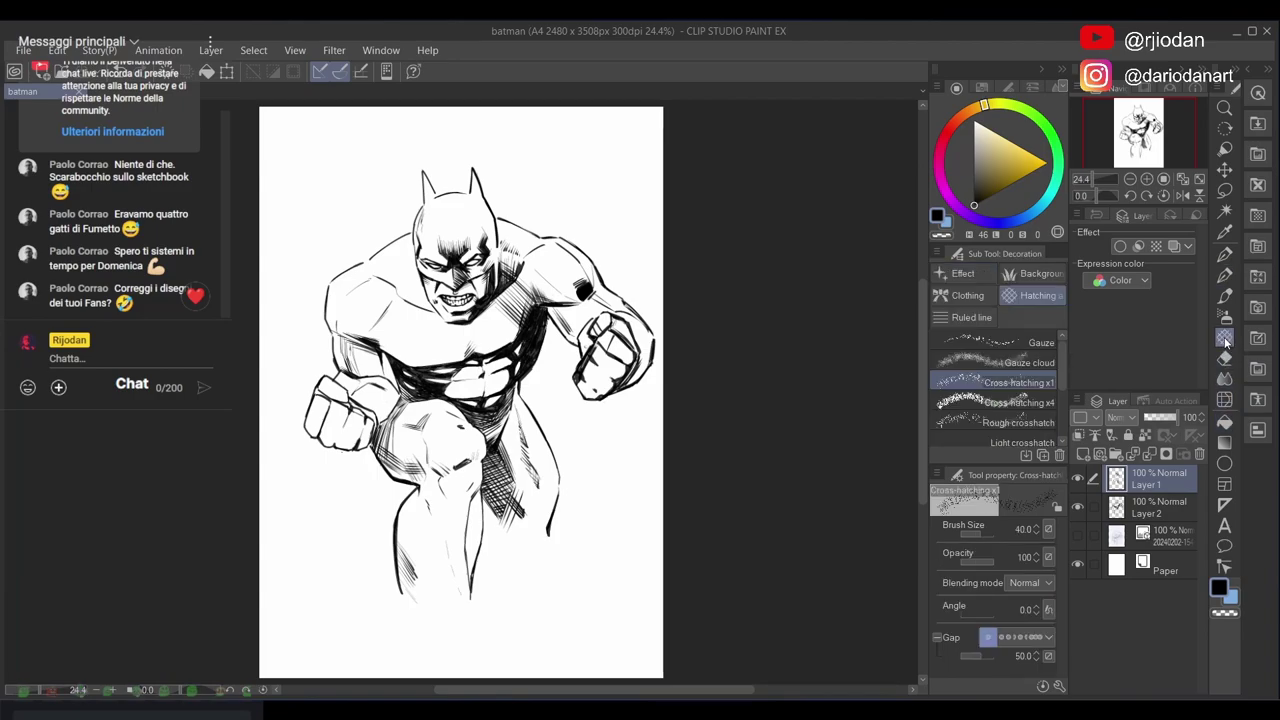
{"action": "mouse_move", "coordinate": [626, 432]}
{"action": "left_mouse_down"}
{"action": "mouse_move", "coordinate": [601, 508]}
{"action": "mouse_move", "coordinate": [604, 540]}
{"action": "left_mouse_up"}
{"action": "key", "text": "ctrl+z"}
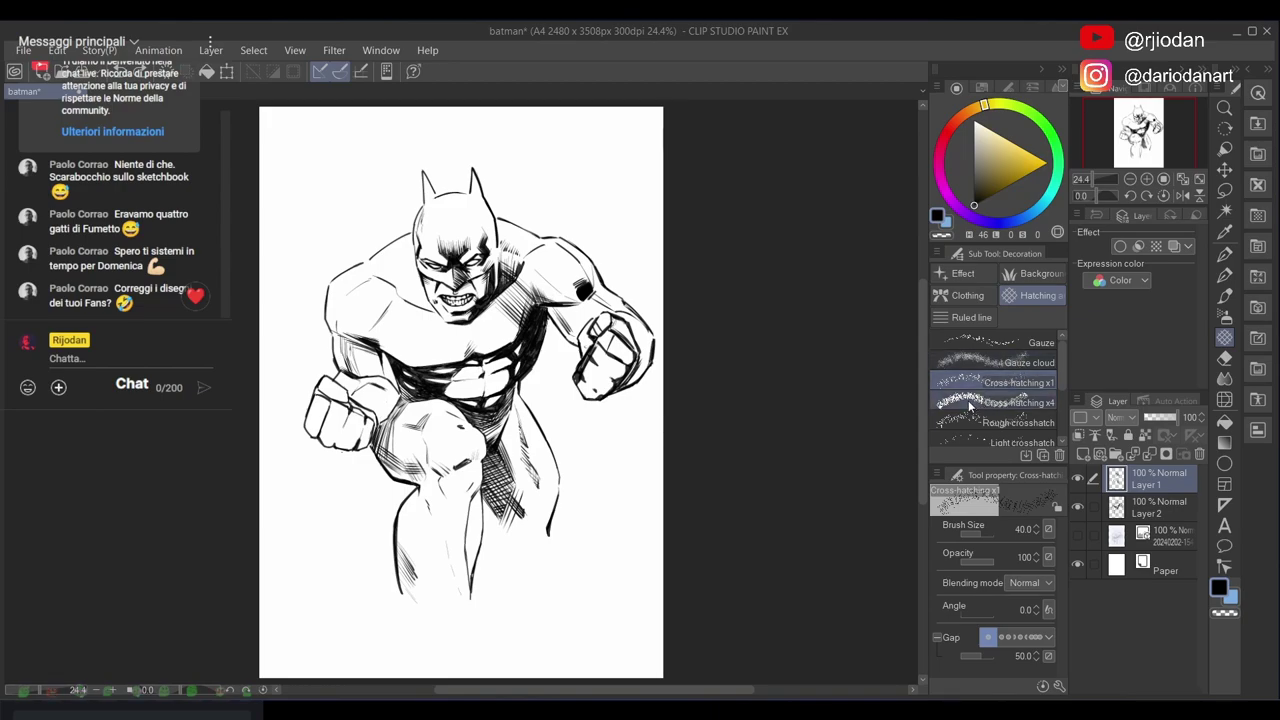
Try strokes of the Cross-hatching x4 decoration brush beside the rear leg and on the rear thigh, undoing each one
{"action": "left_click", "coordinate": [972, 402]}
{"action": "mouse_move", "coordinate": [596, 450]}
{"action": "left_mouse_down"}
{"action": "mouse_move", "coordinate": [581, 515]}
{"action": "mouse_move", "coordinate": [583, 584]}
{"action": "left_mouse_up"}
{"action": "key", "text": "ctrl+z"}
{"action": "left_click_drag", "start_coordinate": [511, 438], "coordinate": [527, 488]}
{"action": "key", "text": "ctrl+z"}
Enlarge the Cross-hatching x4 brush to 300, try it over the front knee, and undo the stroke
{"action": "key", "text": "bracketright"}
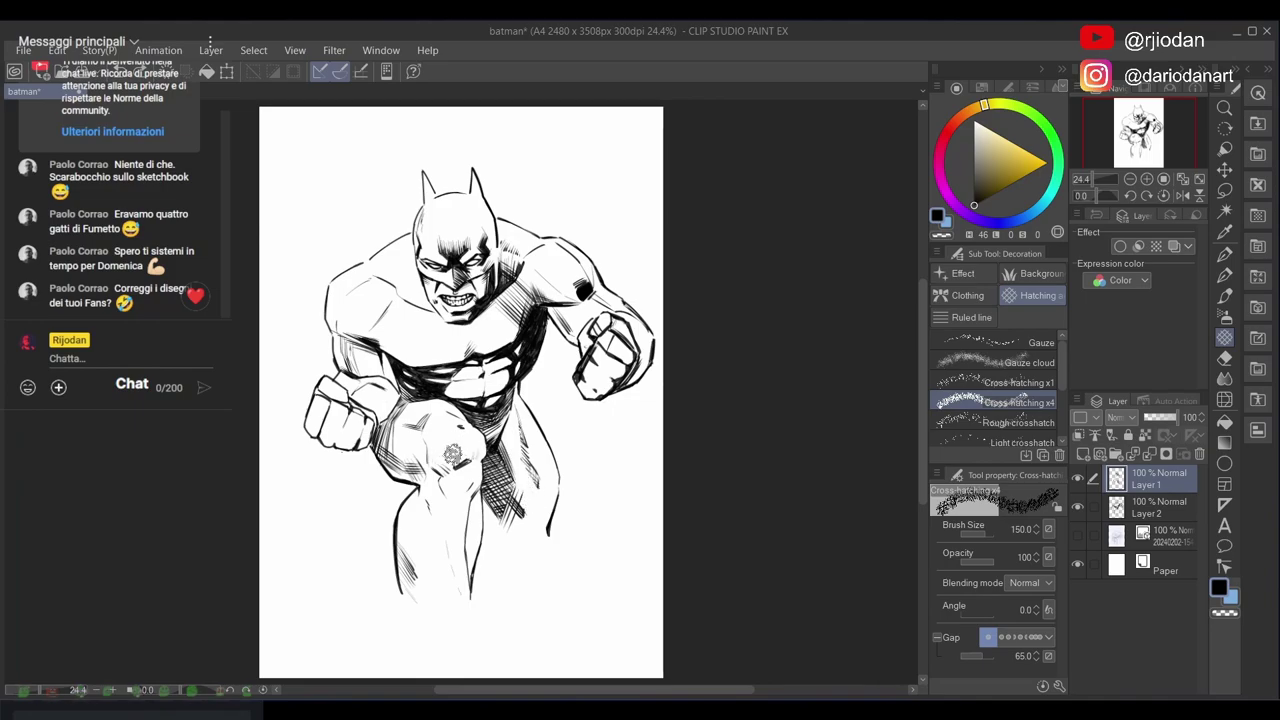
{"action": "key", "text": "bracketright"}
{"action": "key", "text": "bracketright"}
{"action": "key", "text": "bracketright"}
{"action": "left_click_drag", "start_coordinate": [459, 450], "coordinate": [446, 460]}
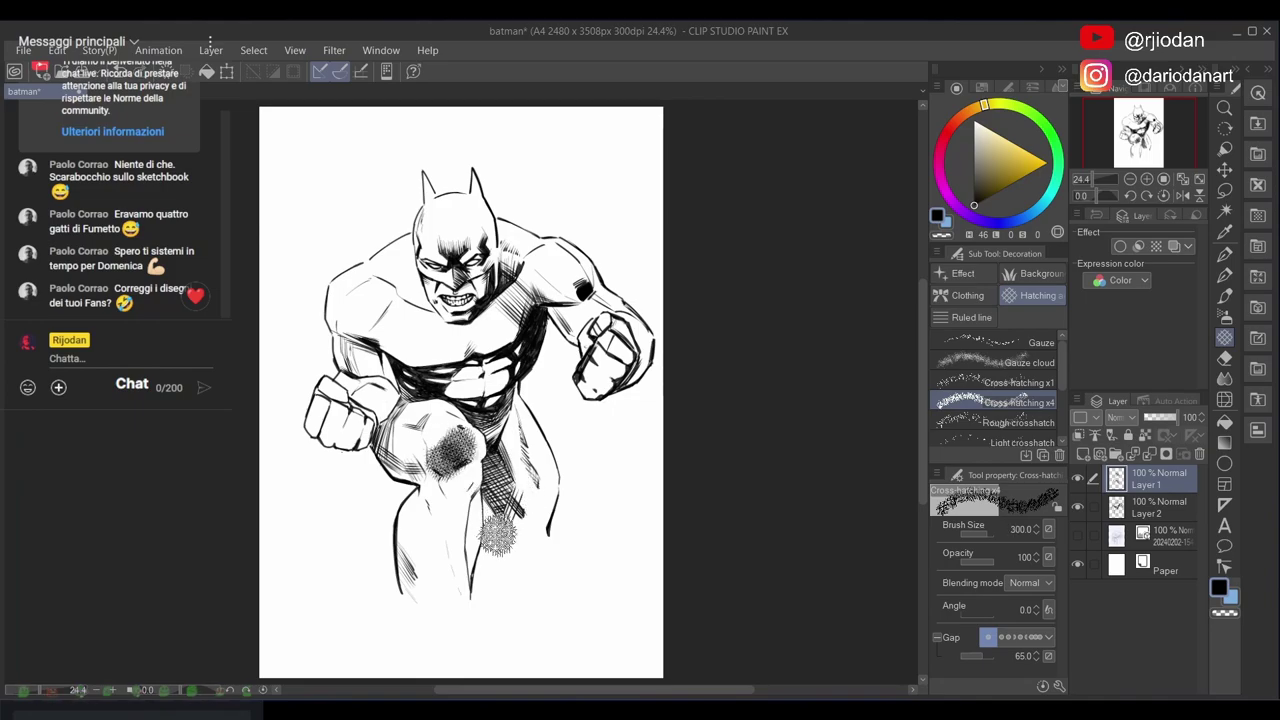
{"action": "key", "text": "ctrl+z"}
Try the size 300 Cross-hatching x4 brush on the left-side armpit, the chest's shadow and the right-side shoulder, undoing each stroke
{"action": "mouse_move", "coordinate": [371, 323]}
{"action": "left_mouse_down"}
{"action": "mouse_move", "coordinate": [356, 331]}
{"action": "mouse_move", "coordinate": [368, 329]}
{"action": "left_mouse_up"}
{"action": "key", "text": "ctrl+z"}
{"action": "mouse_move", "coordinate": [525, 280]}
{"action": "left_mouse_down"}
{"action": "mouse_move", "coordinate": [504, 302]}
{"action": "mouse_move", "coordinate": [516, 318]}
{"action": "left_mouse_up"}
{"action": "key", "text": "ctrl+z"}
{"action": "left_click_drag", "start_coordinate": [535, 272], "coordinate": [571, 296]}
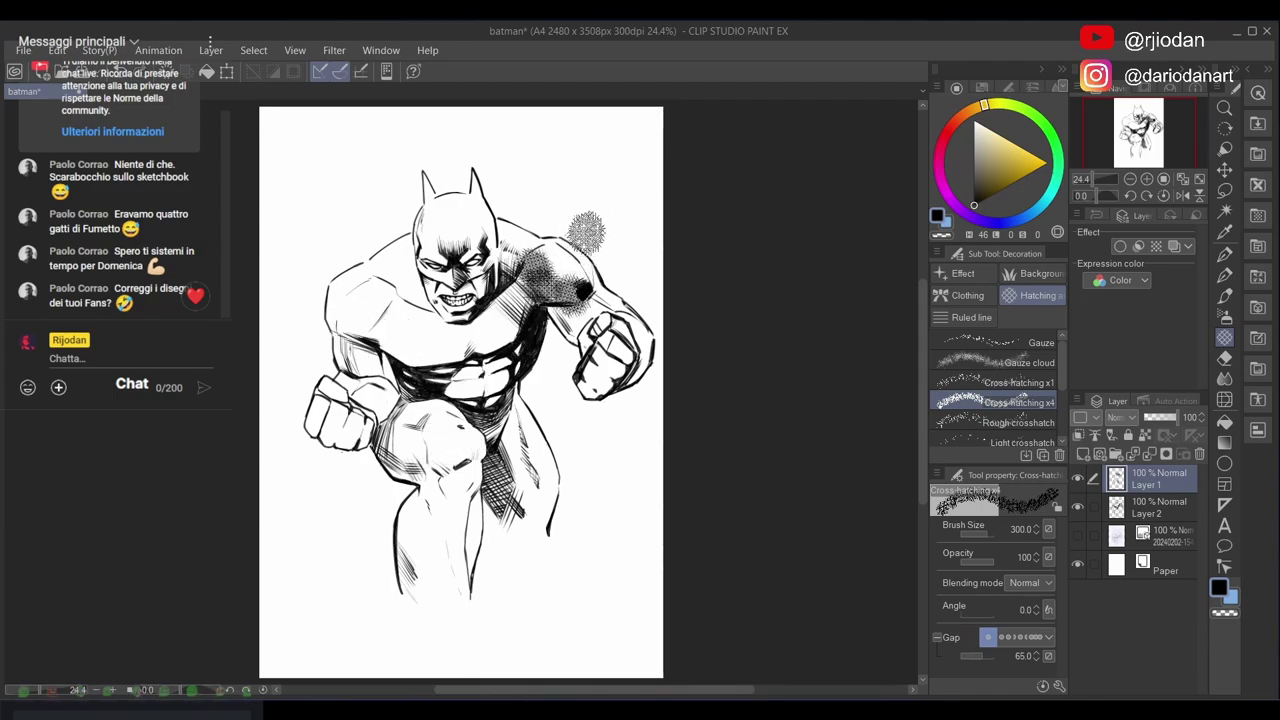
{"action": "key", "text": "ctrl+z"}
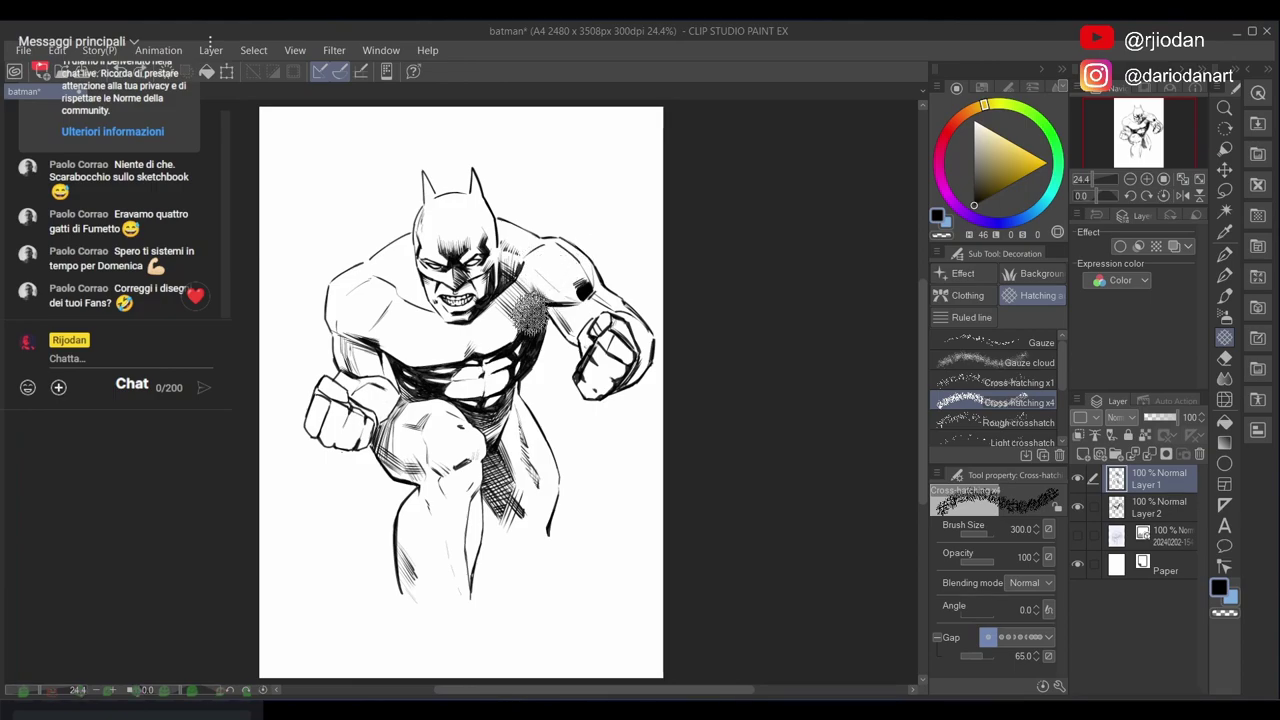
Enlarge the Cross-hatching x4 brush further, try a stroke across the right-side shoulder, and undo it
{"action": "key", "text": "bracketright"}
{"action": "key", "text": "bracketright"}
{"action": "key", "text": "bracketright"}
{"action": "key", "text": "bracketright"}
{"action": "mouse_move", "coordinate": [521, 277]}
{"action": "left_mouse_down"}
{"action": "mouse_move", "coordinate": [595, 255]}
{"action": "mouse_move", "coordinate": [568, 280]}
{"action": "mouse_move", "coordinate": [593, 240]}
{"action": "mouse_move", "coordinate": [576, 283]}
{"action": "left_mouse_up"}
{"action": "key", "text": "bracketleft"}
{"action": "key", "text": "ctrl+z"}
{"action": "key", "text": "ctrl+z"}
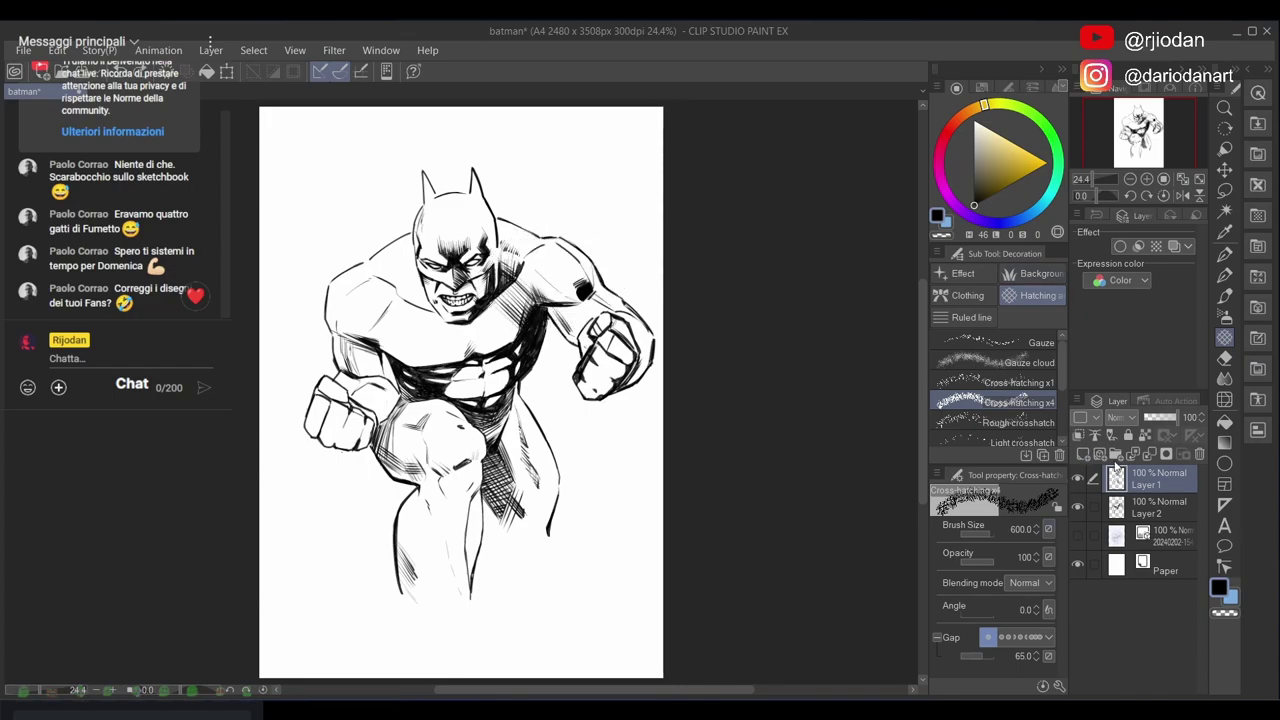
Try the Rough crosshatch decoration brush at size 170 along the shadowed side of the chest and undo the strokes
{"action": "left_click", "coordinate": [1012, 422]}
{"action": "mouse_move", "coordinate": [482, 316]}
{"action": "left_mouse_down"}
{"action": "mouse_move", "coordinate": [520, 342]}
{"action": "mouse_move", "coordinate": [517, 356]}
{"action": "left_mouse_up"}
{"action": "key", "text": "ctrl+z"}
{"action": "mouse_move", "coordinate": [528, 262]}
{"action": "left_mouse_down"}
{"action": "mouse_move", "coordinate": [565, 280]}
{"action": "mouse_move", "coordinate": [510, 300]}
{"action": "mouse_move", "coordinate": [525, 350]}
{"action": "left_mouse_up"}
{"action": "key", "text": "ctrl+z"}
{"action": "key", "text": "ctrl+z"}
Try Rough crosshatch shading on the right-side chest, shoulder and upper arm, and undo all of its strokes
{"action": "mouse_move", "coordinate": [506, 292]}
{"action": "left_mouse_down"}
{"action": "mouse_move", "coordinate": [516, 348]}
{"action": "mouse_move", "coordinate": [522, 292]}
{"action": "mouse_move", "coordinate": [550, 298]}
{"action": "left_mouse_up"}
{"action": "mouse_move", "coordinate": [552, 276]}
{"action": "left_mouse_down"}
{"action": "mouse_move", "coordinate": [522, 336]}
{"action": "mouse_move", "coordinate": [546, 283]}
{"action": "mouse_move", "coordinate": [573, 322]}
{"action": "left_mouse_up"}
{"action": "key", "text": "ctrl+z"}
{"action": "key", "text": "ctrl+z"}
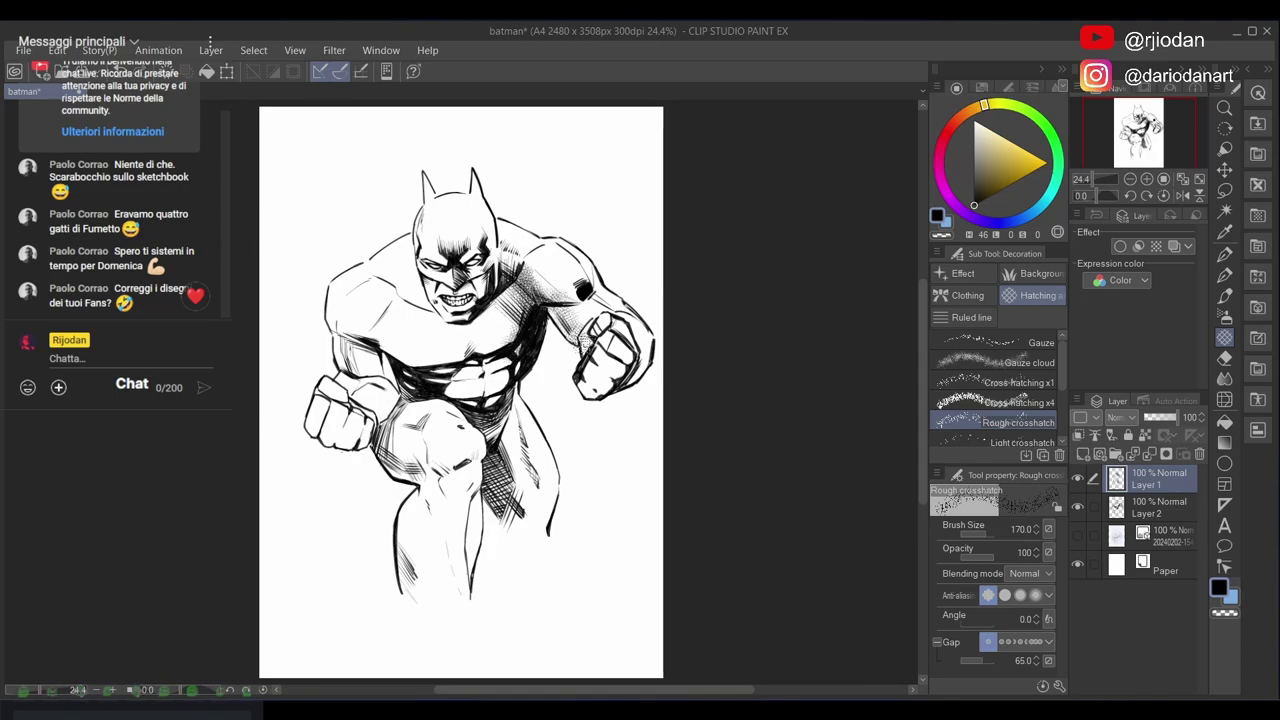
{"action": "scroll", "coordinate": [565, 252], "scroll_direction": "up", "scroll_amount": 3}
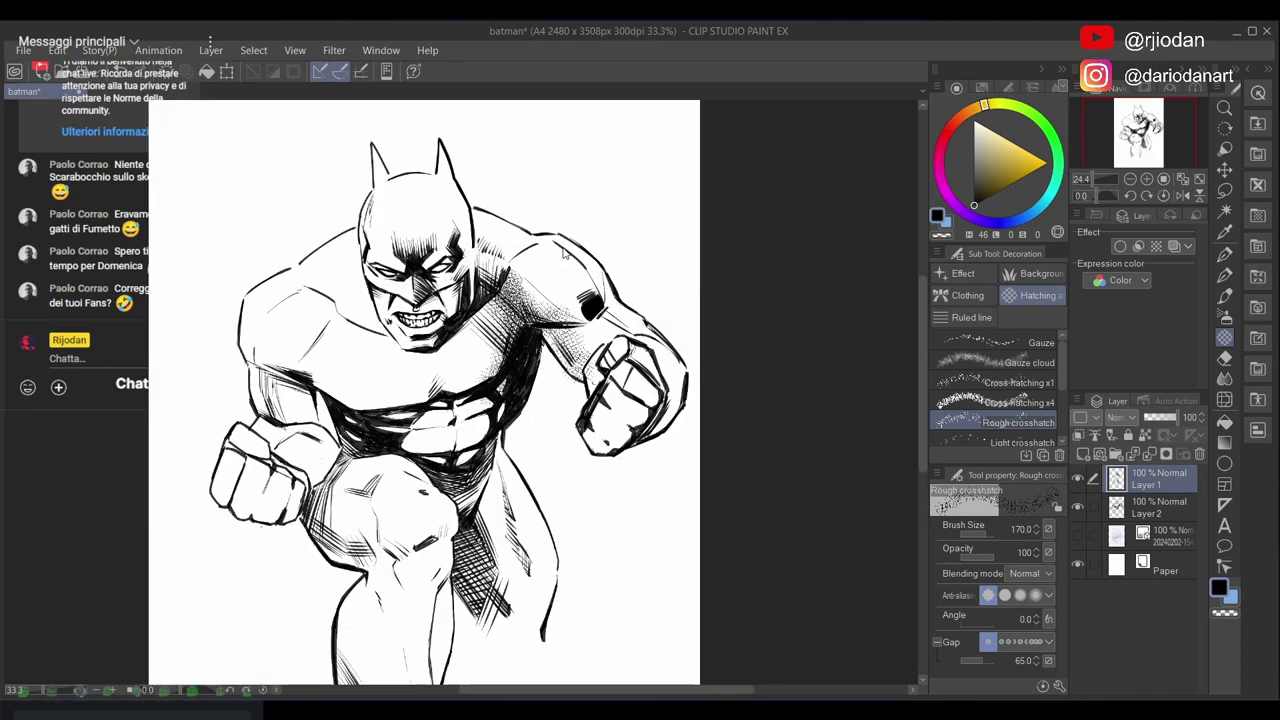
{"action": "left_click_drag", "start_coordinate": [595, 330], "coordinate": [603, 178]}
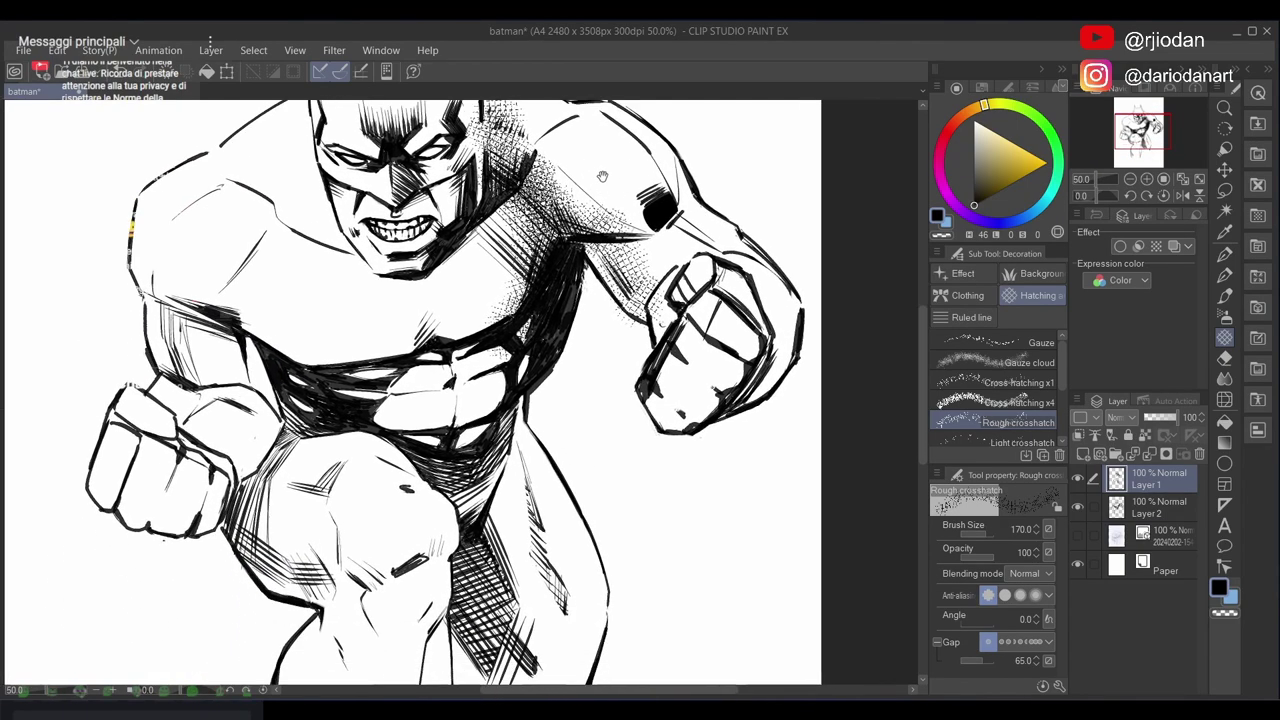
{"action": "left_click_drag", "start_coordinate": [533, 420], "coordinate": [525, 499]}
{"action": "key", "text": "ctrl+z"}
{"action": "key", "text": "ctrl+z"}
{"action": "key", "text": "ctrl+z"}
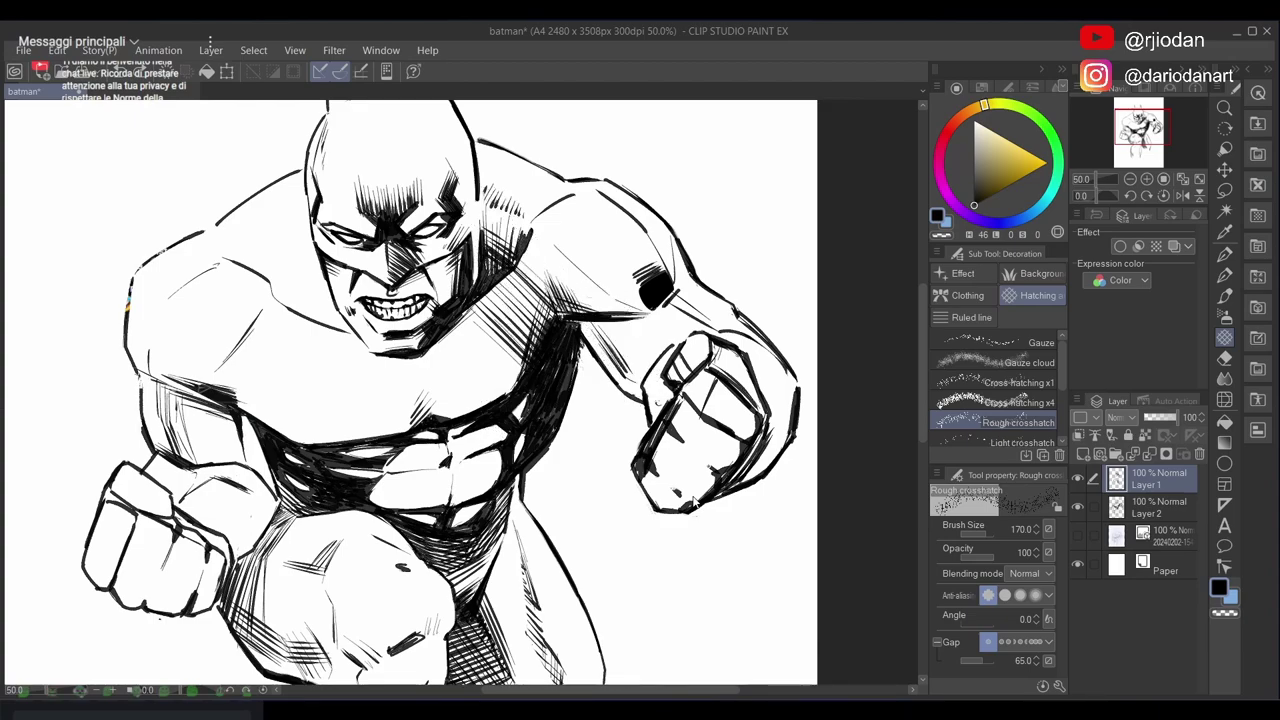
Try single Rough crosshatch dabs on the lower end of the right-side fist and undo them
{"action": "left_click", "coordinate": [695, 500]}
{"action": "key", "text": "ctrl+z"}
{"action": "left_click", "coordinate": [695, 500]}
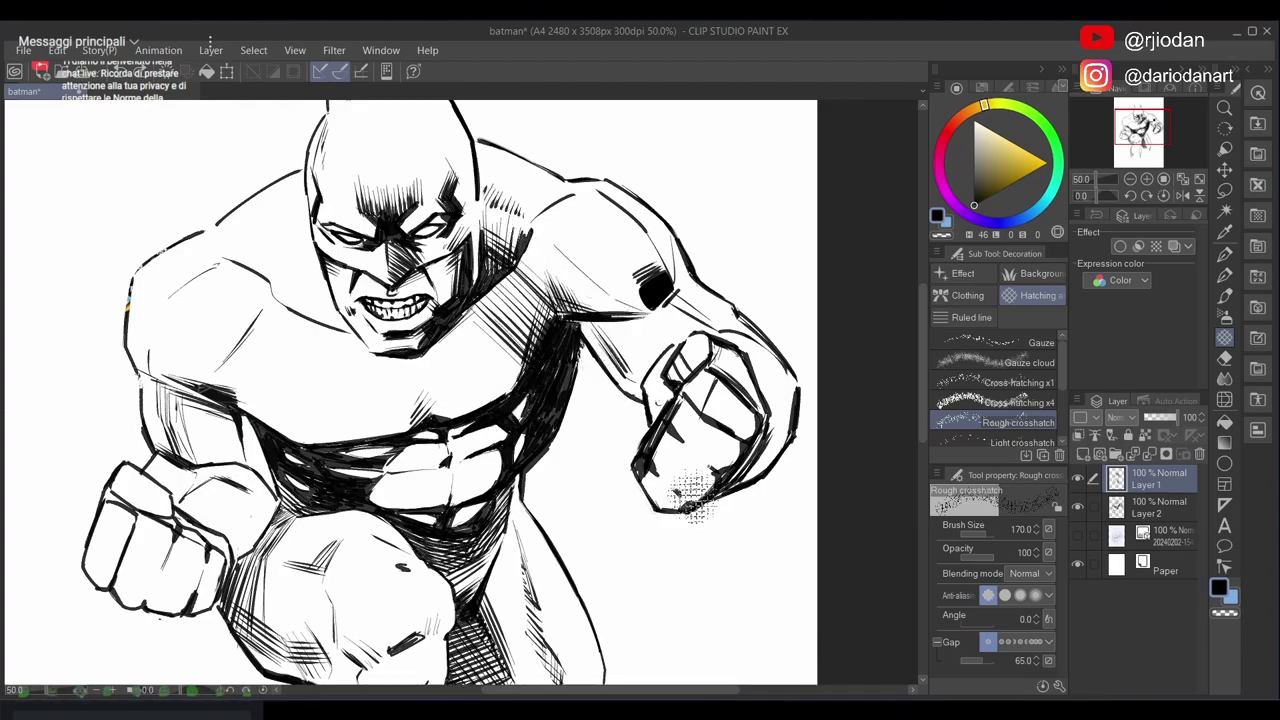
{"action": "key", "text": "ctrl+z"}
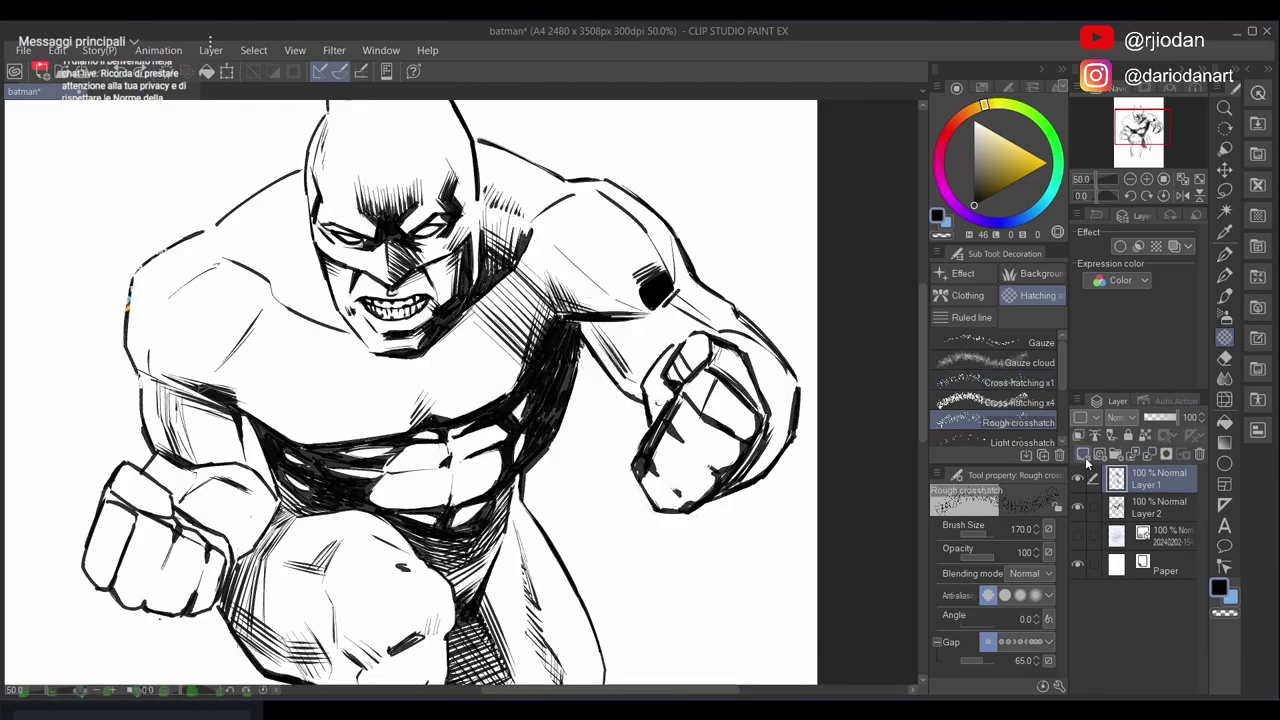
Create a new layer above Layer 1 and shade the left-side upper arm and armpit with the size 170 Rough crosshatch brush
{"action": "left_click", "coordinate": [1084, 455]}
{"action": "left_click", "coordinate": [425, 305]}
{"action": "left_click_drag", "start_coordinate": [223, 419], "coordinate": [264, 461]}
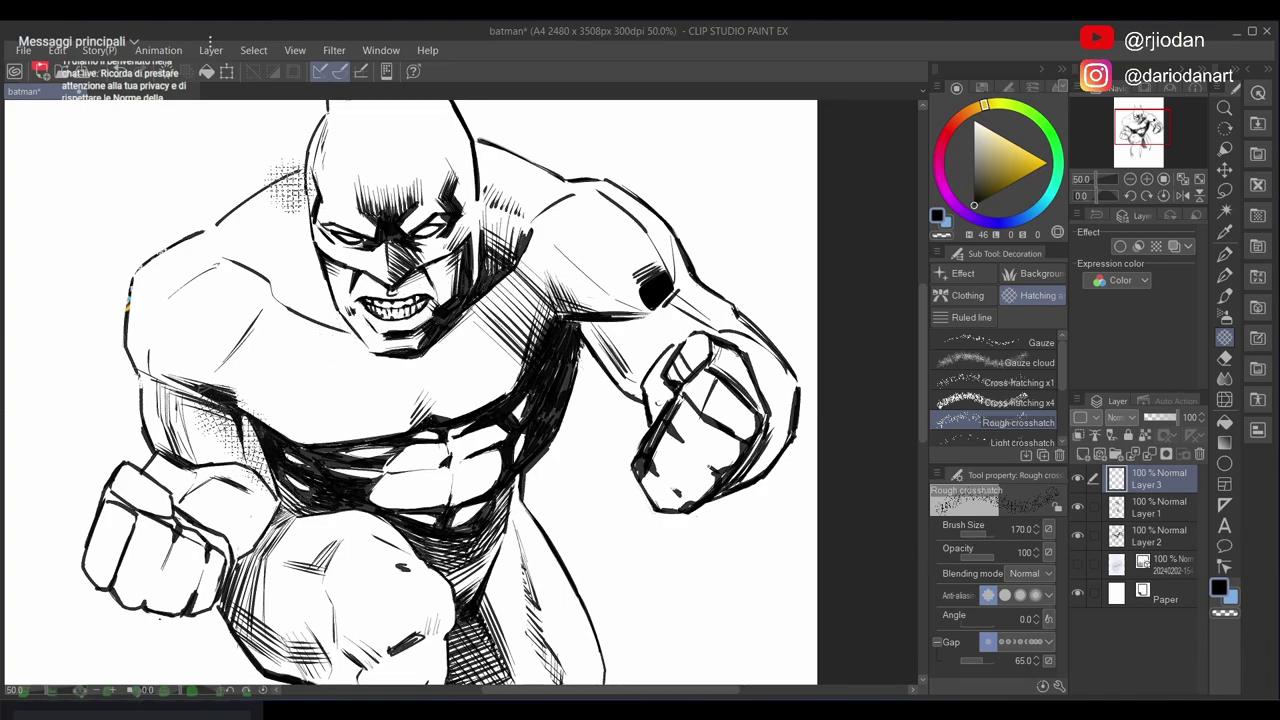
{"action": "left_click_drag", "start_coordinate": [254, 323], "coordinate": [219, 411]}
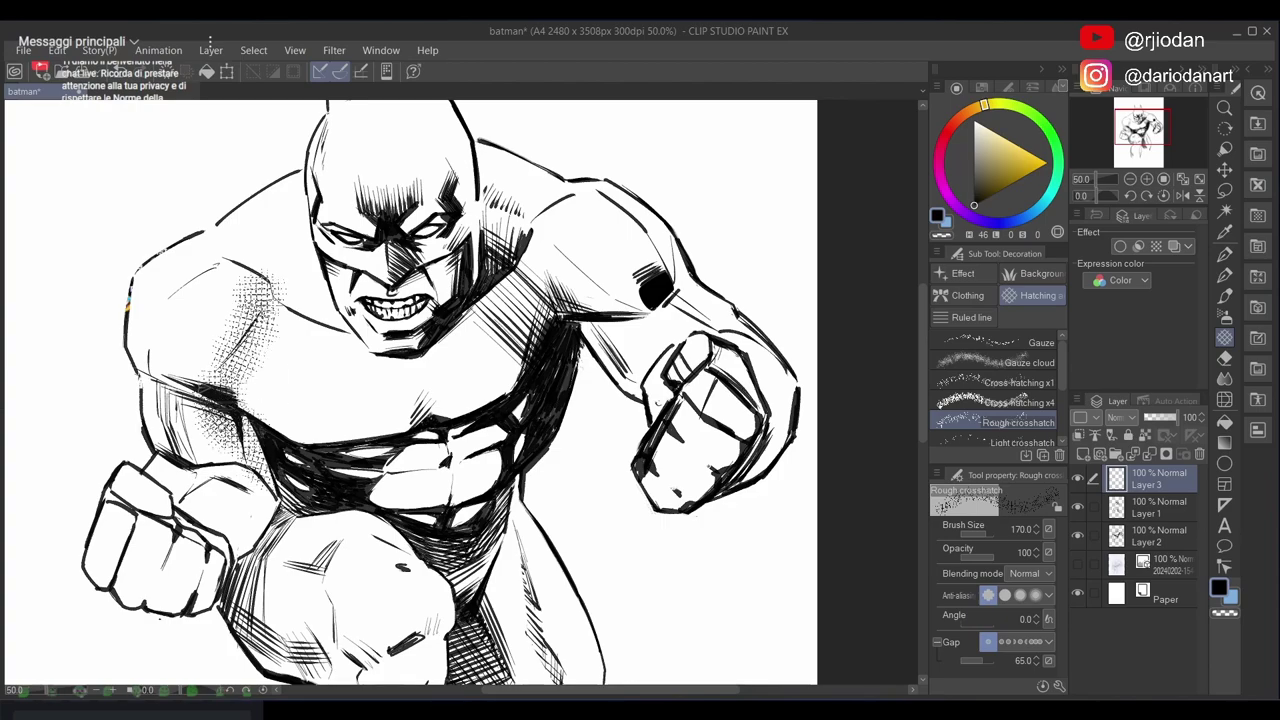
Trim the armpit's crosshatch texture into a tapered wedge along the shoulder line with the size 60 eraser
{"action": "key", "text": "e"}
{"action": "mouse_move", "coordinate": [250, 310]}
{"action": "left_mouse_down"}
{"action": "mouse_move", "coordinate": [215, 362]}
{"action": "mouse_move", "coordinate": [242, 328]}
{"action": "left_mouse_up"}
{"action": "key", "text": "b"}
{"action": "key", "text": "e"}
{"action": "key", "text": "b"}
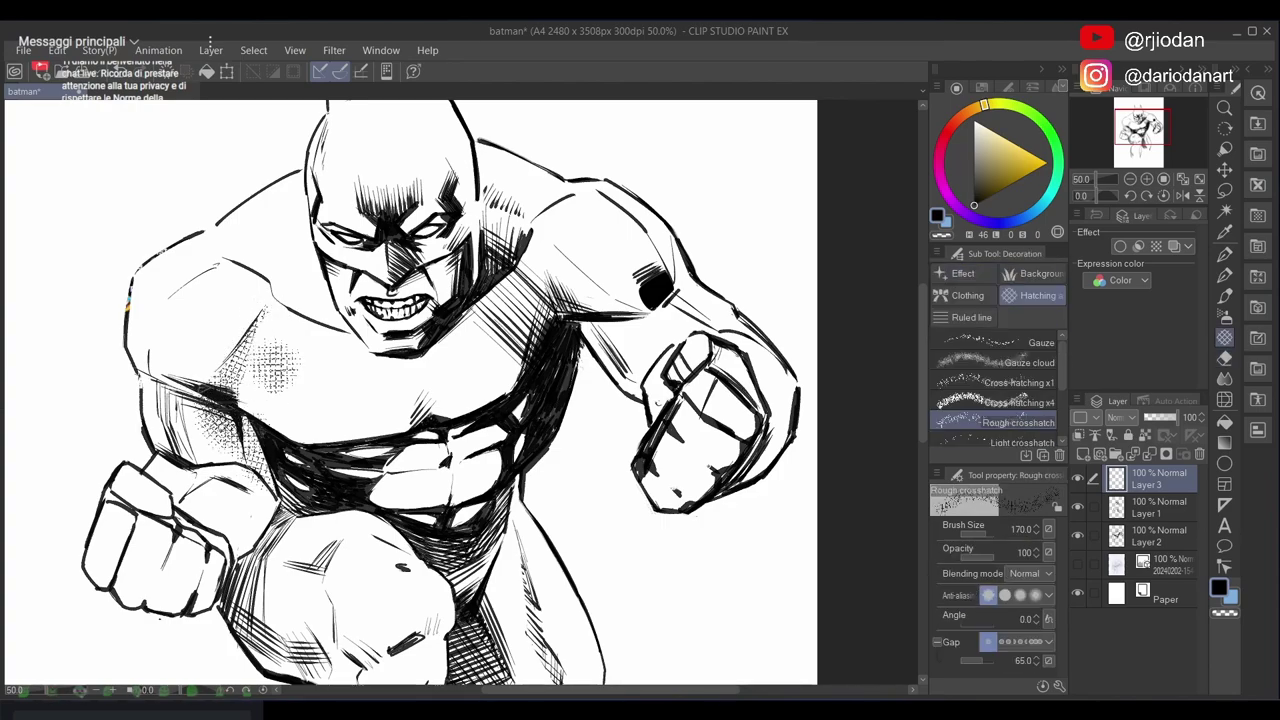
{"action": "key", "text": "e"}
{"action": "key", "text": "b"}
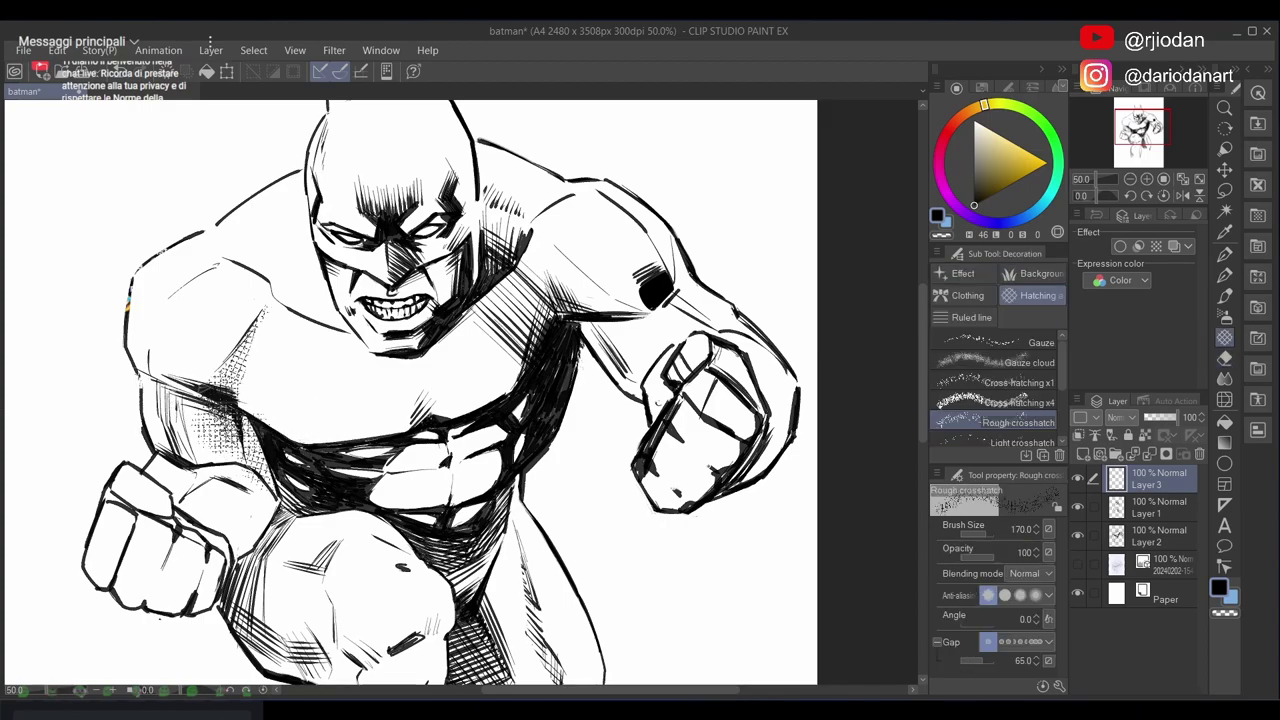
{"action": "key", "text": "ctrl+z"}
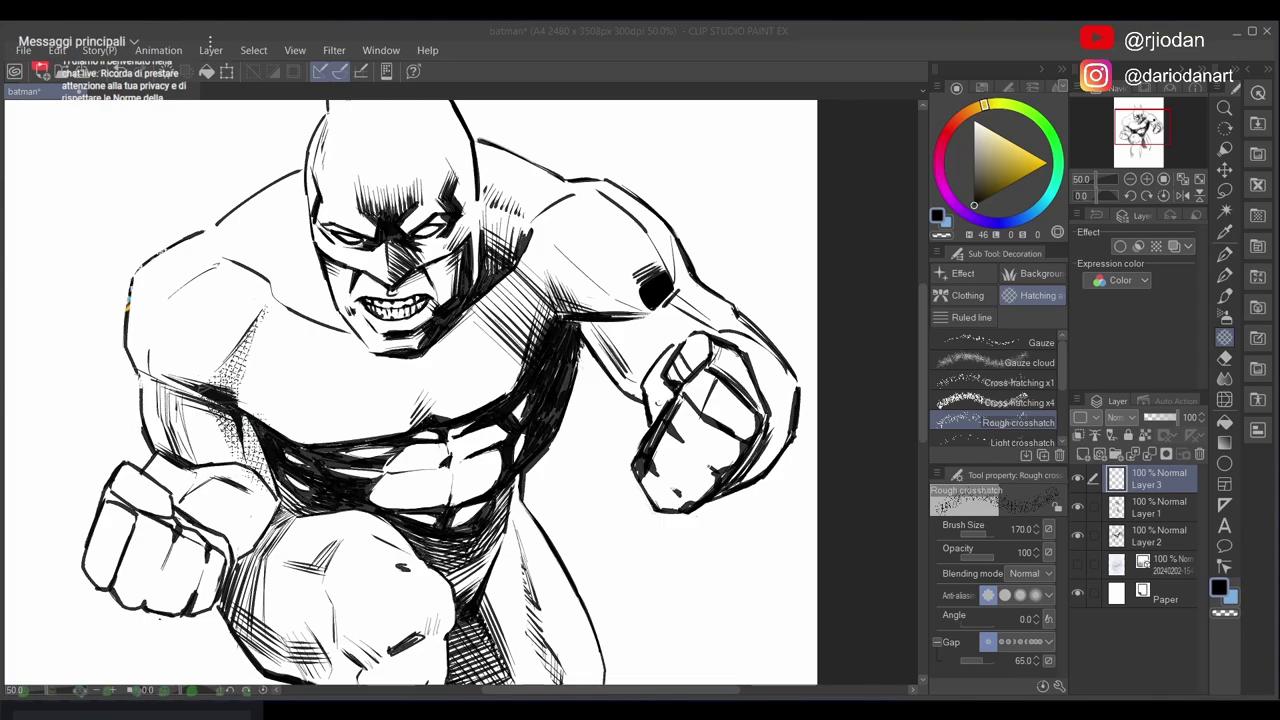
Shade the right side of the chest, the abdominal muscles and the rear thigh with the size 170 Rough crosshatch brush
{"action": "mouse_move", "coordinate": [520, 370]}
{"action": "left_mouse_down"}
{"action": "mouse_move", "coordinate": [515, 243]}
{"action": "mouse_move", "coordinate": [515, 320]}
{"action": "mouse_move", "coordinate": [540, 260]}
{"action": "mouse_move", "coordinate": [500, 345]}
{"action": "mouse_move", "coordinate": [523, 400]}
{"action": "left_mouse_up"}
{"action": "left_click_drag", "start_coordinate": [460, 420], "coordinate": [490, 368]}
{"action": "mouse_move", "coordinate": [465, 360]}
{"action": "left_mouse_down"}
{"action": "mouse_move", "coordinate": [432, 385]}
{"action": "mouse_move", "coordinate": [492, 370]}
{"action": "mouse_move", "coordinate": [510, 345]}
{"action": "left_mouse_up"}
{"action": "left_click_drag", "start_coordinate": [450, 410], "coordinate": [530, 335]}
{"action": "left_click_drag", "start_coordinate": [470, 470], "coordinate": [545, 320]}
{"action": "left_click_drag", "start_coordinate": [510, 400], "coordinate": [555, 320]}
{"action": "left_click_drag", "start_coordinate": [580, 340], "coordinate": [625, 298]}
{"action": "left_click_drag", "start_coordinate": [565, 350], "coordinate": [574, 270]}
{"action": "mouse_move", "coordinate": [540, 374]}
{"action": "left_mouse_down"}
{"action": "mouse_move", "coordinate": [508, 425]}
{"action": "mouse_move", "coordinate": [560, 580]}
{"action": "left_mouse_up"}
{"action": "mouse_move", "coordinate": [580, 360]}
{"action": "left_mouse_down"}
{"action": "mouse_move", "coordinate": [540, 580]}
{"action": "mouse_move", "coordinate": [535, 510]}
{"action": "left_mouse_up"}
{"action": "mouse_move", "coordinate": [560, 340]}
{"action": "left_mouse_down"}
{"action": "mouse_move", "coordinate": [630, 560]}
{"action": "mouse_move", "coordinate": [624, 550]}
{"action": "mouse_move", "coordinate": [584, 590]}
{"action": "mouse_move", "coordinate": [604, 598]}
{"action": "mouse_move", "coordinate": [618, 485]}
{"action": "left_mouse_up"}
Erase the crosshatch texture spilling outside the rear thigh's contour with the size 60 eraser and review the whole figure
{"action": "key", "text": "e"}
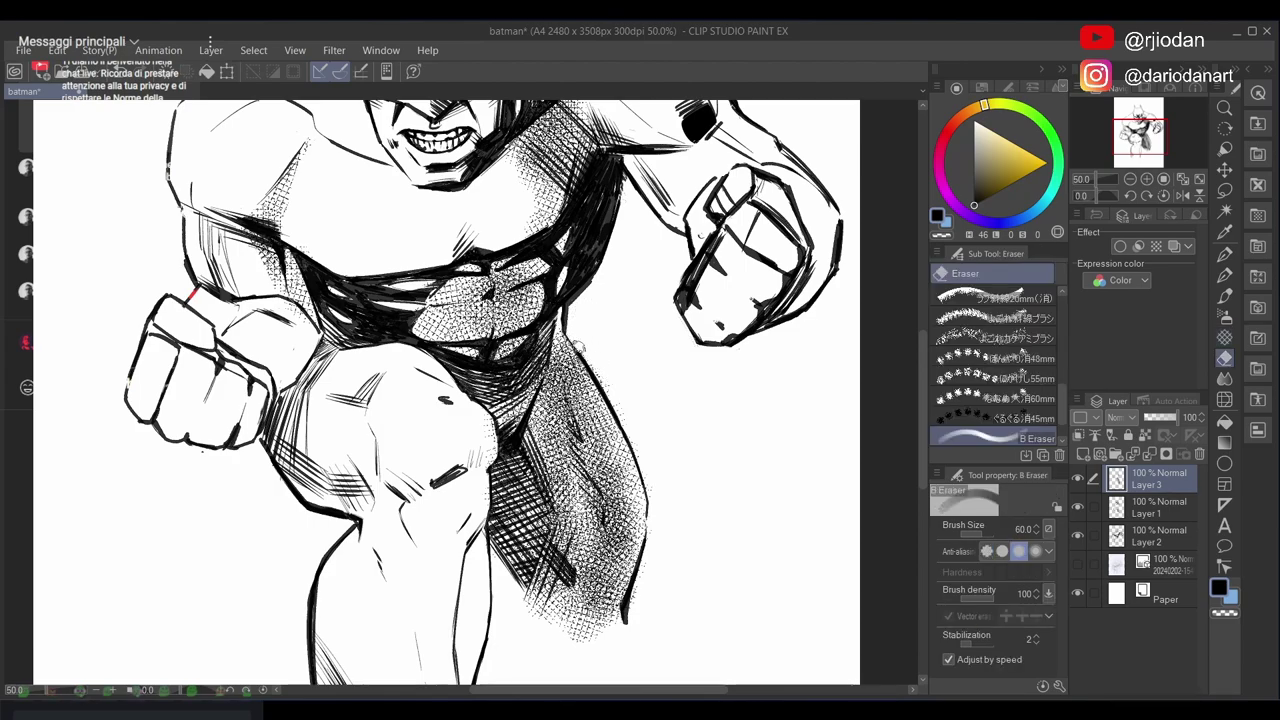
{"action": "mouse_move", "coordinate": [649, 531]}
{"action": "left_mouse_down"}
{"action": "mouse_move", "coordinate": [632, 612]}
{"action": "mouse_move", "coordinate": [537, 620]}
{"action": "mouse_move", "coordinate": [575, 618]}
{"action": "left_mouse_up"}
{"action": "key", "text": "b"}
{"action": "left_click_drag", "start_coordinate": [592, 372], "coordinate": [584, 493]}
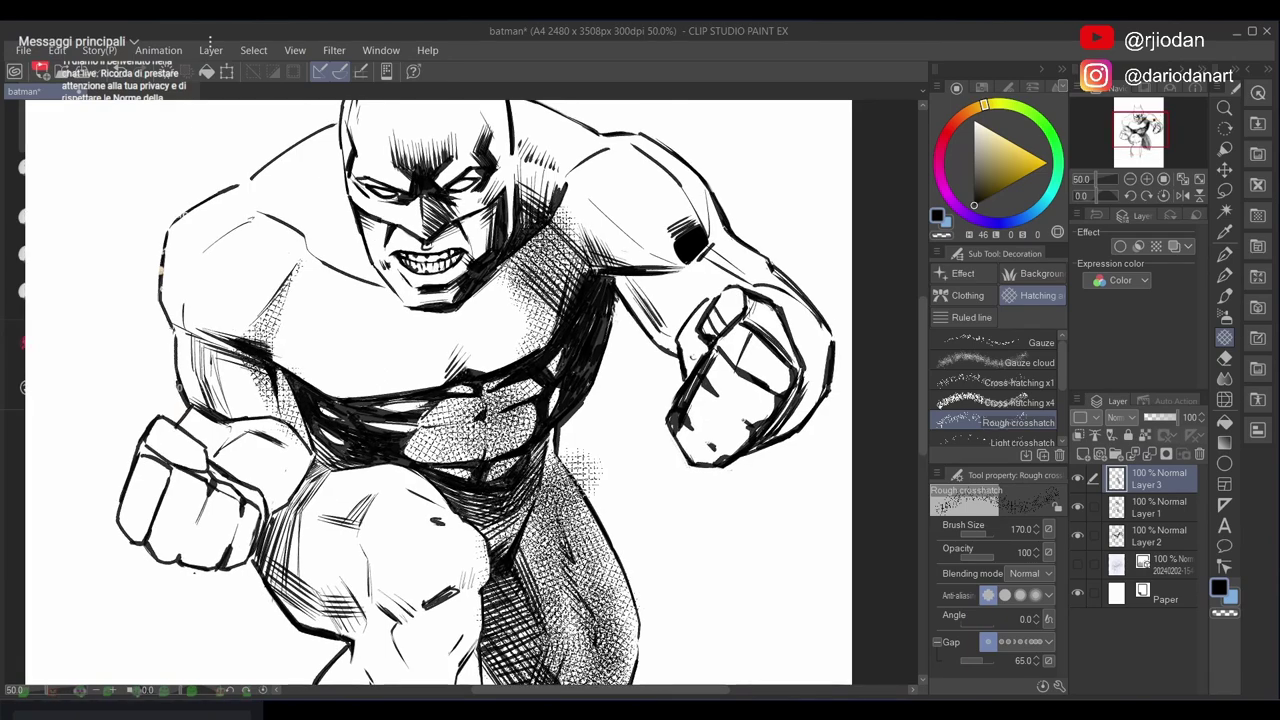
{"action": "key", "text": "ctrl+0"}
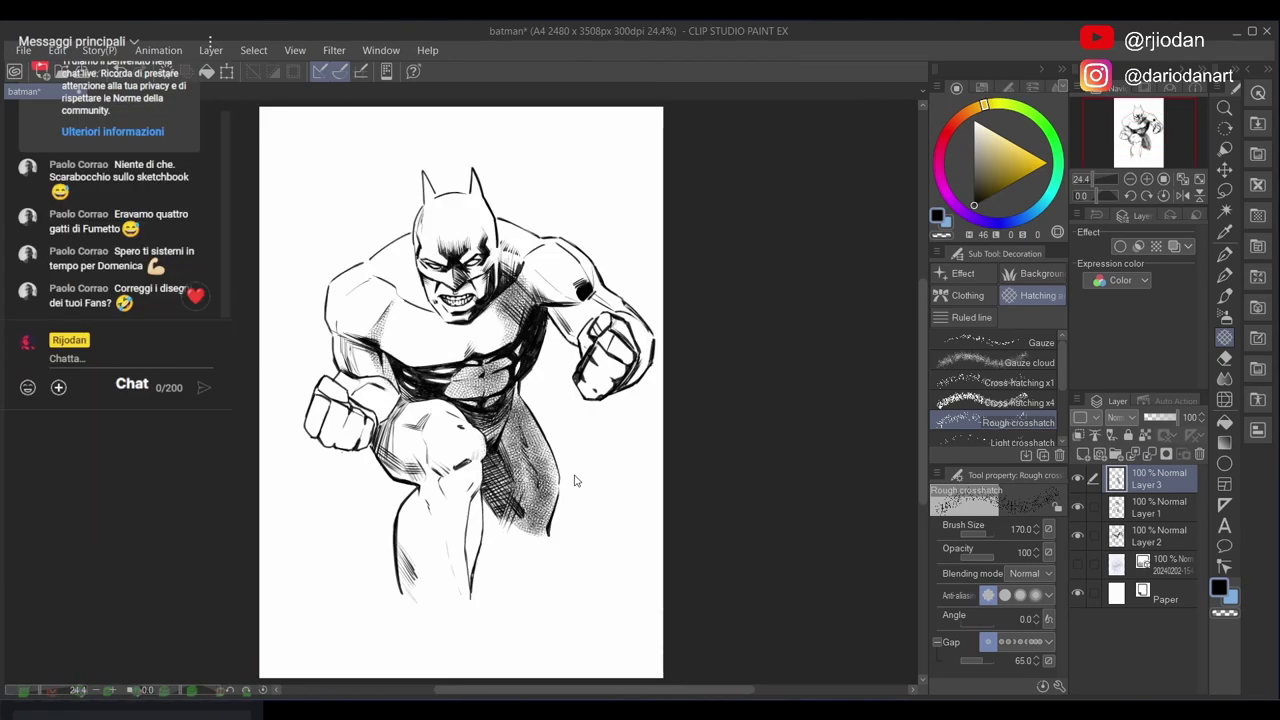
{"action": "key", "text": "ctrl+plus"}
{"action": "key", "text": "e"}
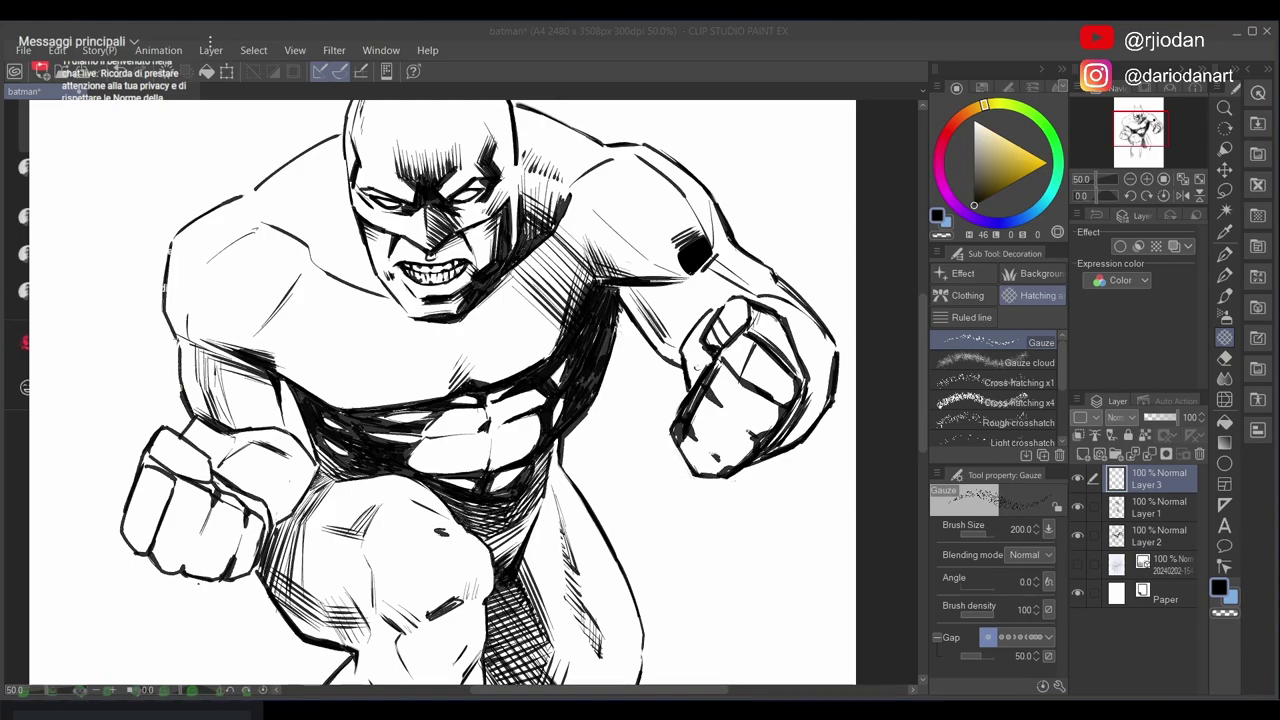
Shade the abdomen's edge and the right side of the face and cowl with the Gauze brush at size 200
{"action": "left_click", "coordinate": [665, 77]}
{"action": "left_click_drag", "start_coordinate": [487, 400], "coordinate": [465, 418]}
{"action": "scroll", "coordinate": [465, 418], "scroll_direction": "down", "scroll_amount": 2}
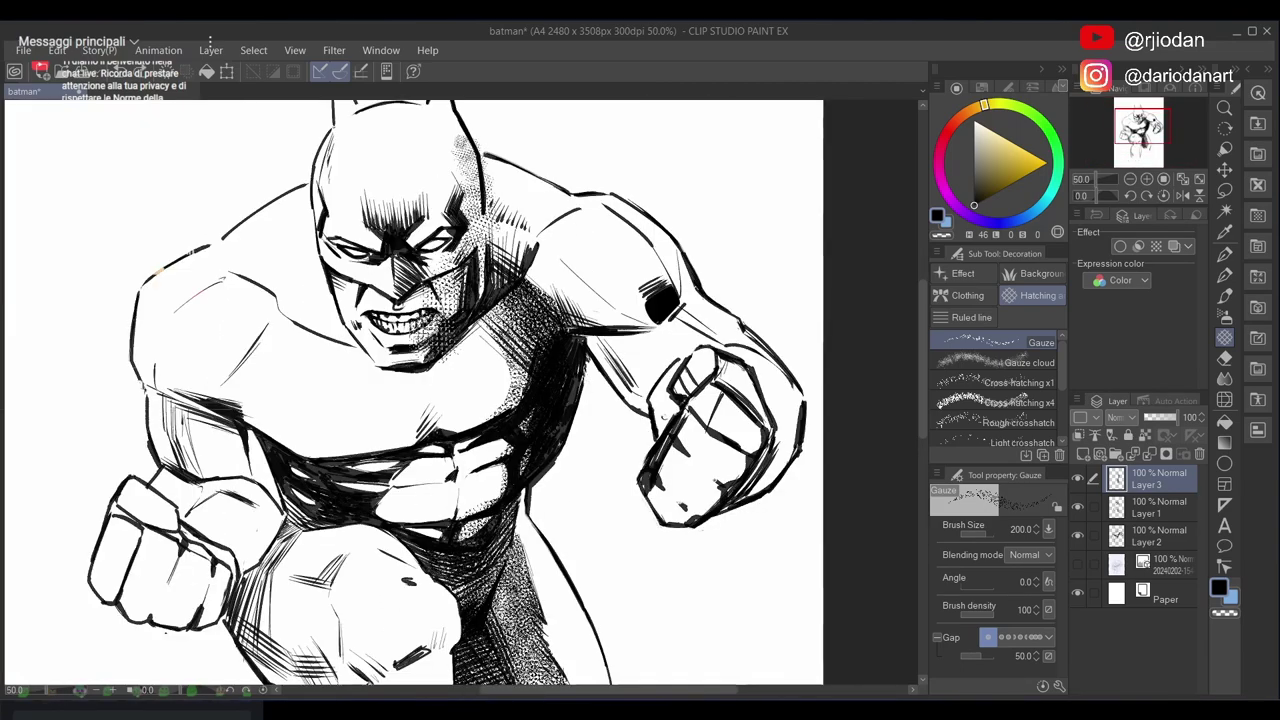
{"action": "mouse_move", "coordinate": [436, 338]}
{"action": "left_mouse_down"}
{"action": "mouse_move", "coordinate": [446, 270]}
{"action": "mouse_move", "coordinate": [473, 224]}
{"action": "mouse_move", "coordinate": [468, 190]}
{"action": "left_mouse_up"}
{"action": "left_click_drag", "start_coordinate": [468, 190], "coordinate": [508, 306]}
{"action": "left_click_drag", "start_coordinate": [510, 308], "coordinate": [492, 262]}
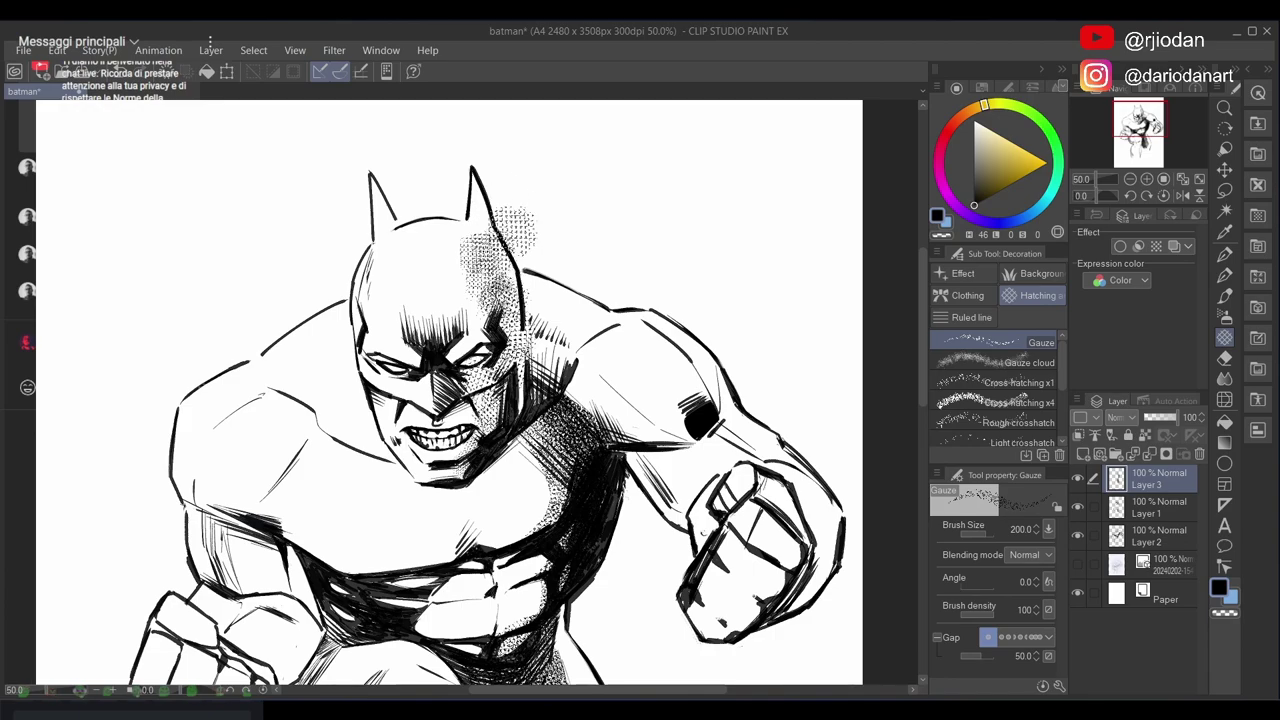
Trim the gauze texture outside the head's contour and along its inner edge on the cowl with the size 60 eraser
{"action": "key", "text": "e"}
{"action": "mouse_move", "coordinate": [531, 305]}
{"action": "left_mouse_down"}
{"action": "mouse_move", "coordinate": [531, 385]}
{"action": "mouse_move", "coordinate": [544, 321]}
{"action": "left_mouse_up"}
{"action": "key", "text": "b"}
{"action": "left_click", "coordinate": [507, 313]}
{"action": "key", "text": "e"}
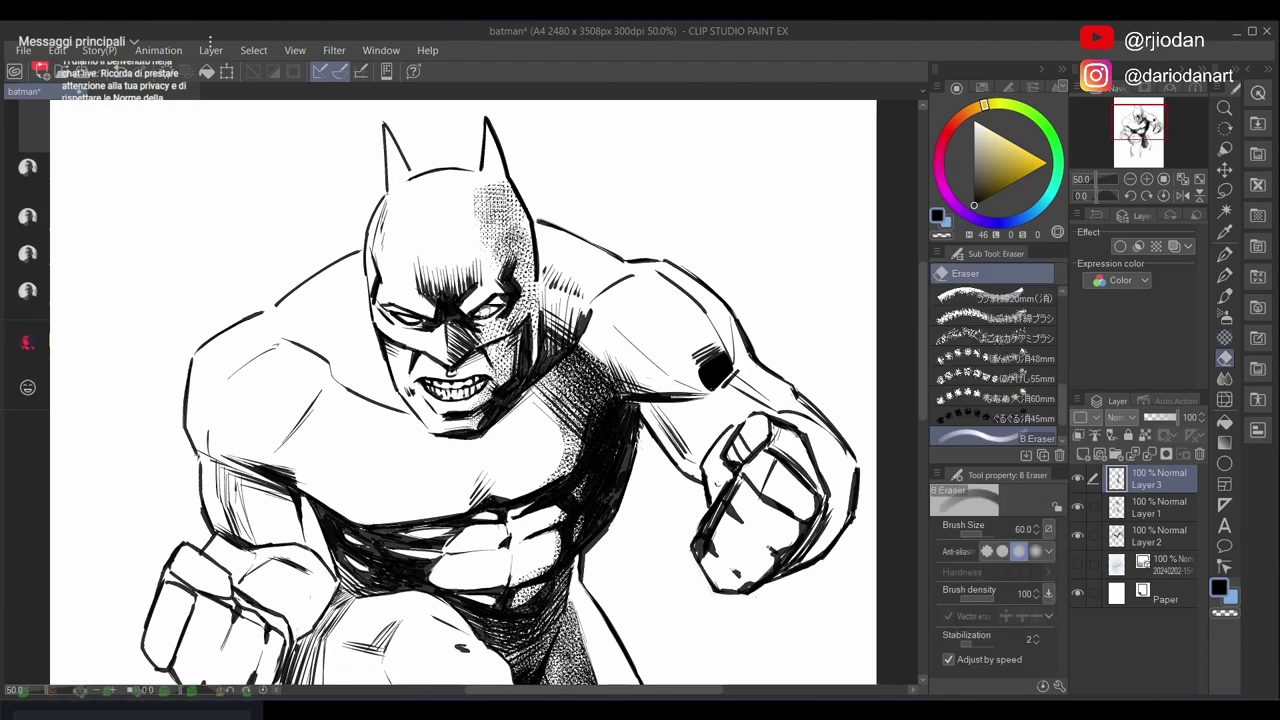
{"action": "mouse_move", "coordinate": [492, 262]}
{"action": "left_mouse_down"}
{"action": "mouse_move", "coordinate": [474, 202]}
{"action": "mouse_move", "coordinate": [484, 185]}
{"action": "mouse_move", "coordinate": [499, 265]}
{"action": "mouse_move", "coordinate": [475, 205]}
{"action": "mouse_move", "coordinate": [509, 270]}
{"action": "mouse_move", "coordinate": [497, 186]}
{"action": "mouse_move", "coordinate": [486, 196]}
{"action": "mouse_move", "coordinate": [515, 198]}
{"action": "mouse_move", "coordinate": [504, 187]}
{"action": "left_mouse_up"}
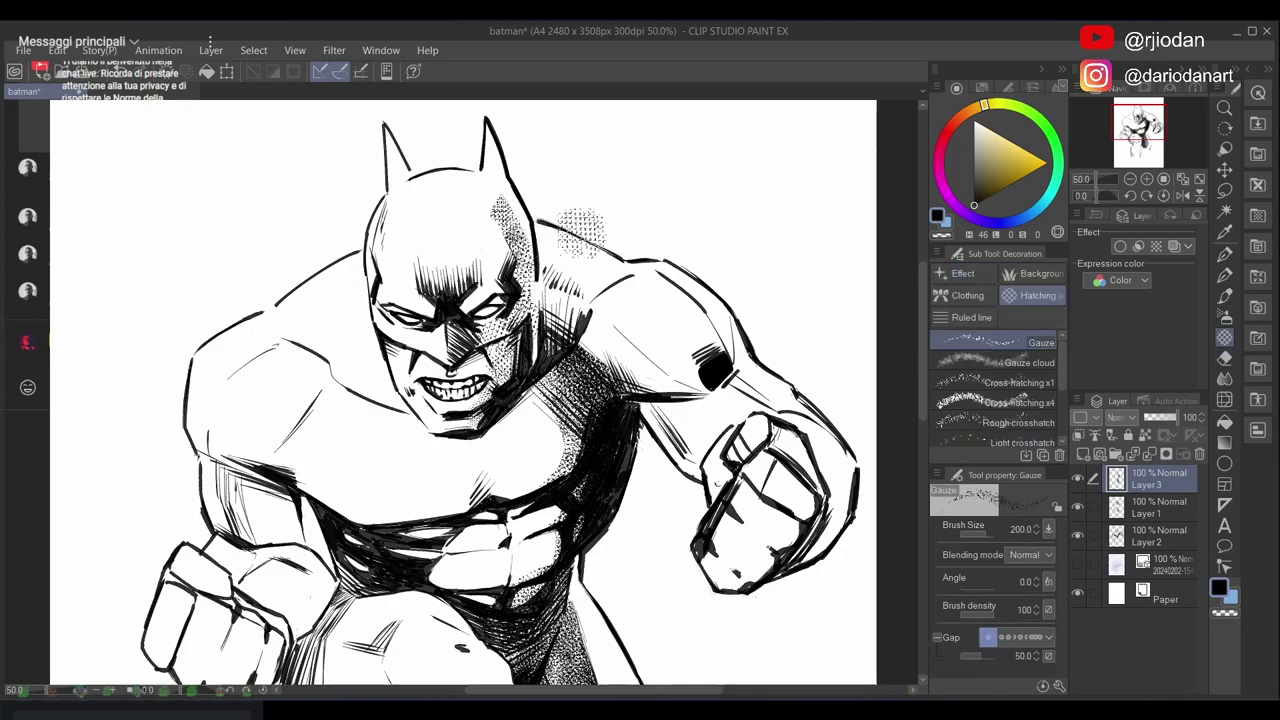
Work over the gauze shading on the neck, chest and abdomen with the size 200 Gauze brush and the size 60 eraser
{"action": "mouse_move", "coordinate": [588, 312]}
{"action": "left_mouse_down"}
{"action": "mouse_move", "coordinate": [600, 250]}
{"action": "mouse_move", "coordinate": [584, 211]}
{"action": "left_mouse_up"}
{"action": "key", "text": "e"}
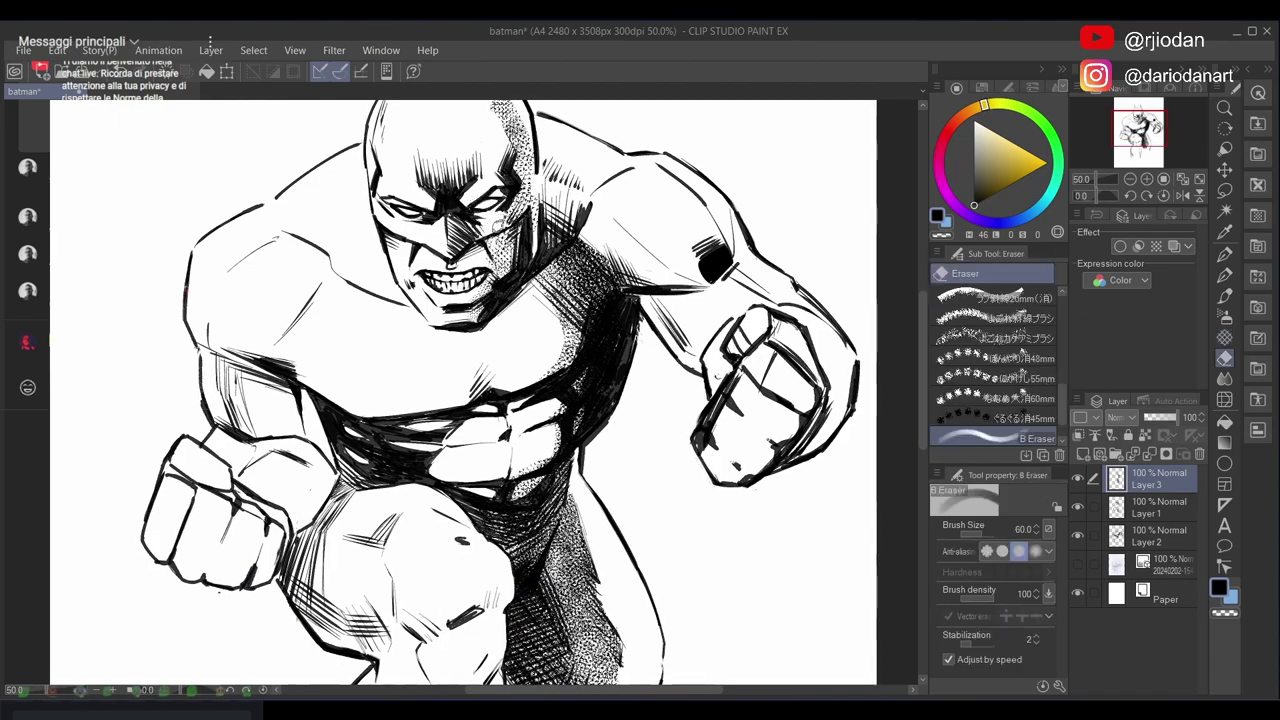
{"action": "key", "text": "b"}
{"action": "left_click", "coordinate": [582, 274]}
{"action": "mouse_move", "coordinate": [618, 341]}
{"action": "left_mouse_down"}
{"action": "mouse_move", "coordinate": [640, 360]}
{"action": "mouse_move", "coordinate": [630, 291]}
{"action": "left_mouse_up"}
{"action": "left_click", "coordinate": [598, 336]}
{"action": "mouse_move", "coordinate": [572, 443]}
{"action": "left_mouse_down"}
{"action": "mouse_move", "coordinate": [550, 353]}
{"action": "mouse_move", "coordinate": [573, 463]}
{"action": "left_mouse_up"}
Refine the gauze texture on the abdomen and rear thigh, alternating the size 60 eraser and the size 200 Gauze brush
{"action": "key", "text": "e"}
{"action": "mouse_move", "coordinate": [543, 382]}
{"action": "left_mouse_down"}
{"action": "mouse_move", "coordinate": [571, 476]}
{"action": "mouse_move", "coordinate": [553, 474]}
{"action": "left_mouse_up"}
{"action": "key", "text": "b"}
{"action": "left_click", "coordinate": [546, 356]}
{"action": "key", "text": "e"}
{"action": "mouse_move", "coordinate": [538, 338]}
{"action": "left_mouse_down"}
{"action": "mouse_move", "coordinate": [571, 488]}
{"action": "mouse_move", "coordinate": [543, 305]}
{"action": "left_mouse_up"}
{"action": "key", "text": "b"}
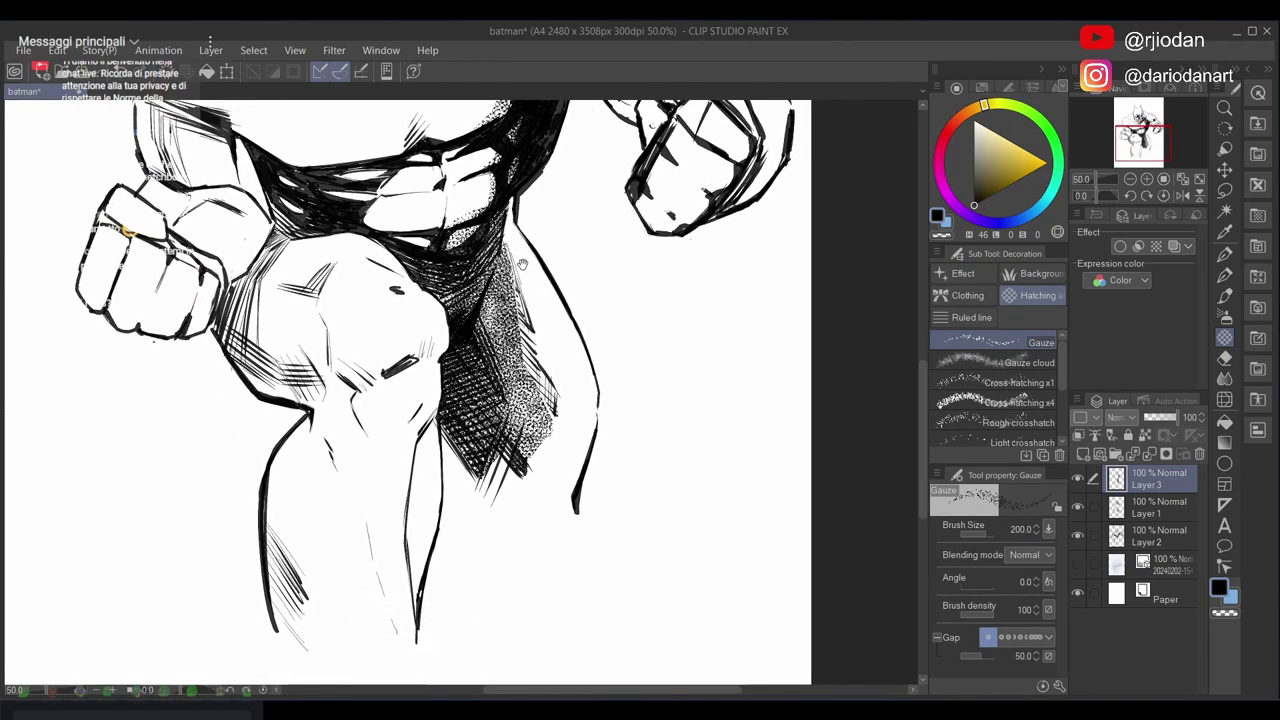
Clean up the gauze shading between the abdomen and rear thigh with the size 60 eraser
{"action": "left_click_drag", "start_coordinate": [563, 431], "coordinate": [543, 355]}
{"action": "left_click_drag", "start_coordinate": [594, 300], "coordinate": [582, 510]}
{"action": "key", "text": "e"}
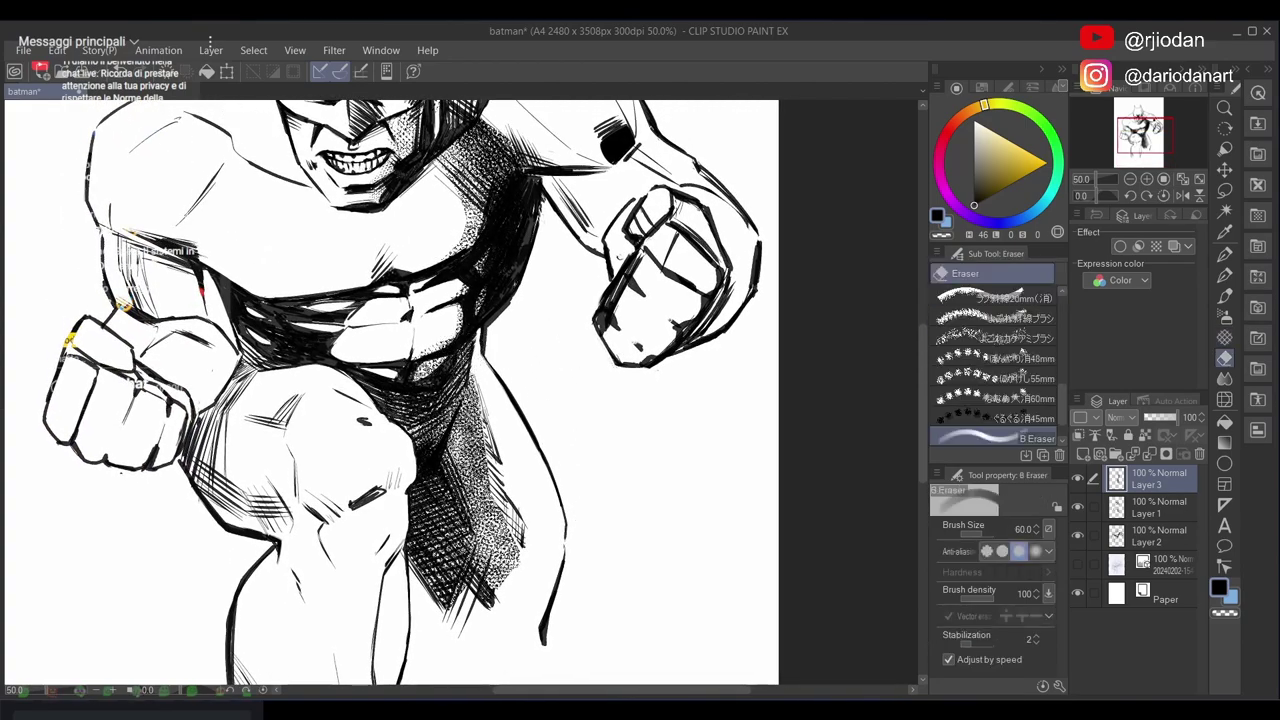
{"action": "key", "text": "b"}
{"action": "key", "text": "e"}
{"action": "mouse_move", "coordinate": [408, 400]}
{"action": "left_mouse_down"}
{"action": "mouse_move", "coordinate": [430, 428]}
{"action": "mouse_move", "coordinate": [442, 396]}
{"action": "mouse_move", "coordinate": [417, 432]}
{"action": "left_mouse_up"}
{"action": "key", "text": "b"}
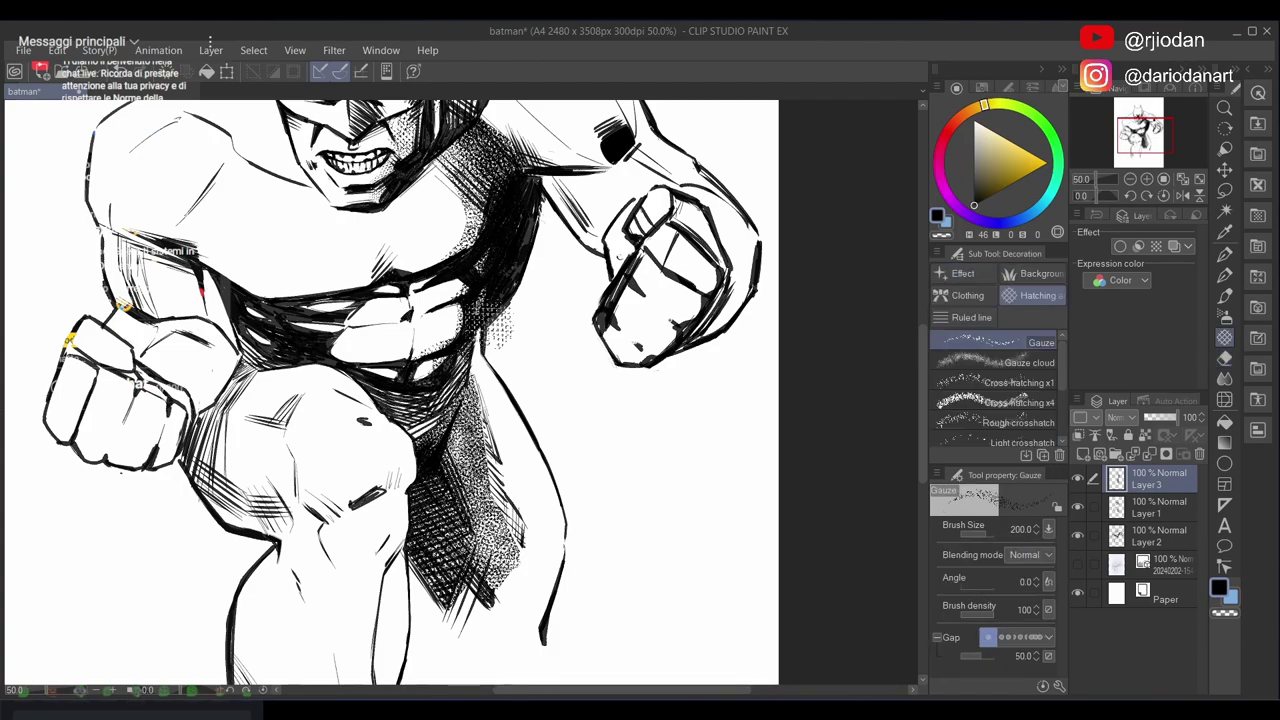
{"action": "scroll", "coordinate": [485, 370], "scroll_direction": "down", "scroll_amount": 1}
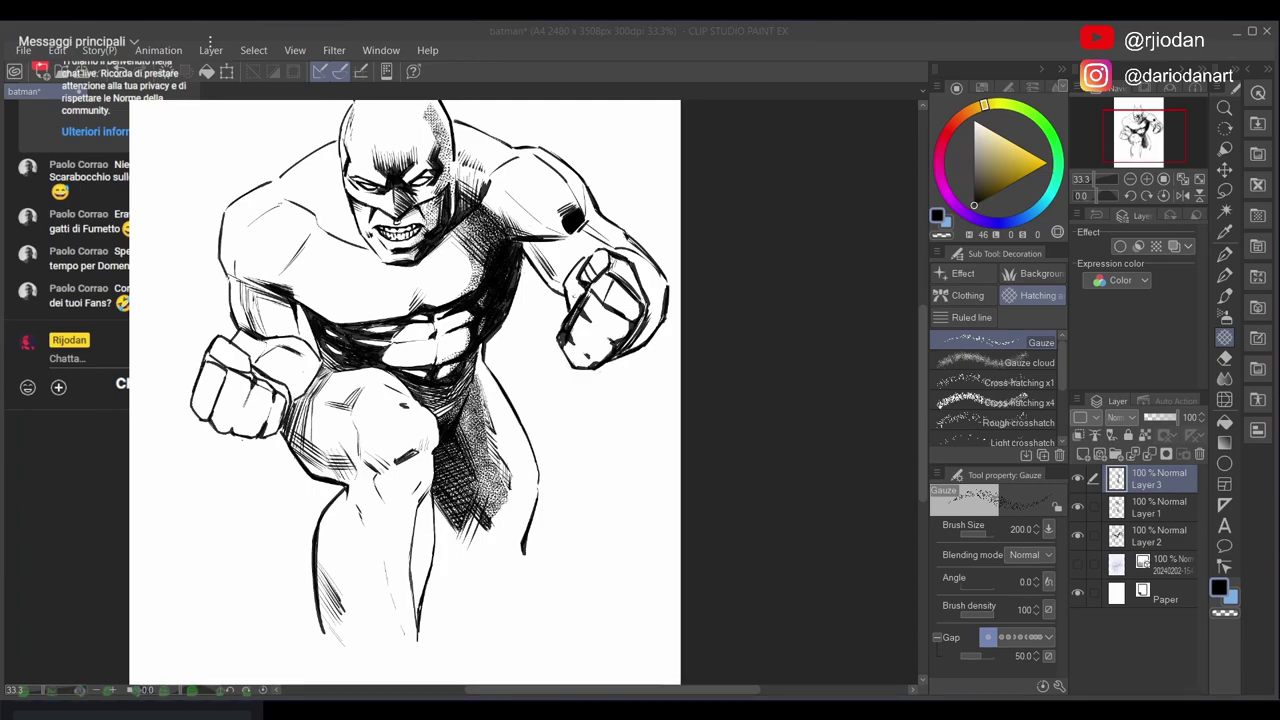
{"action": "left_click_drag", "start_coordinate": [637, 438], "coordinate": [692, 461]}
{"action": "left_click", "coordinate": [697, 454]}
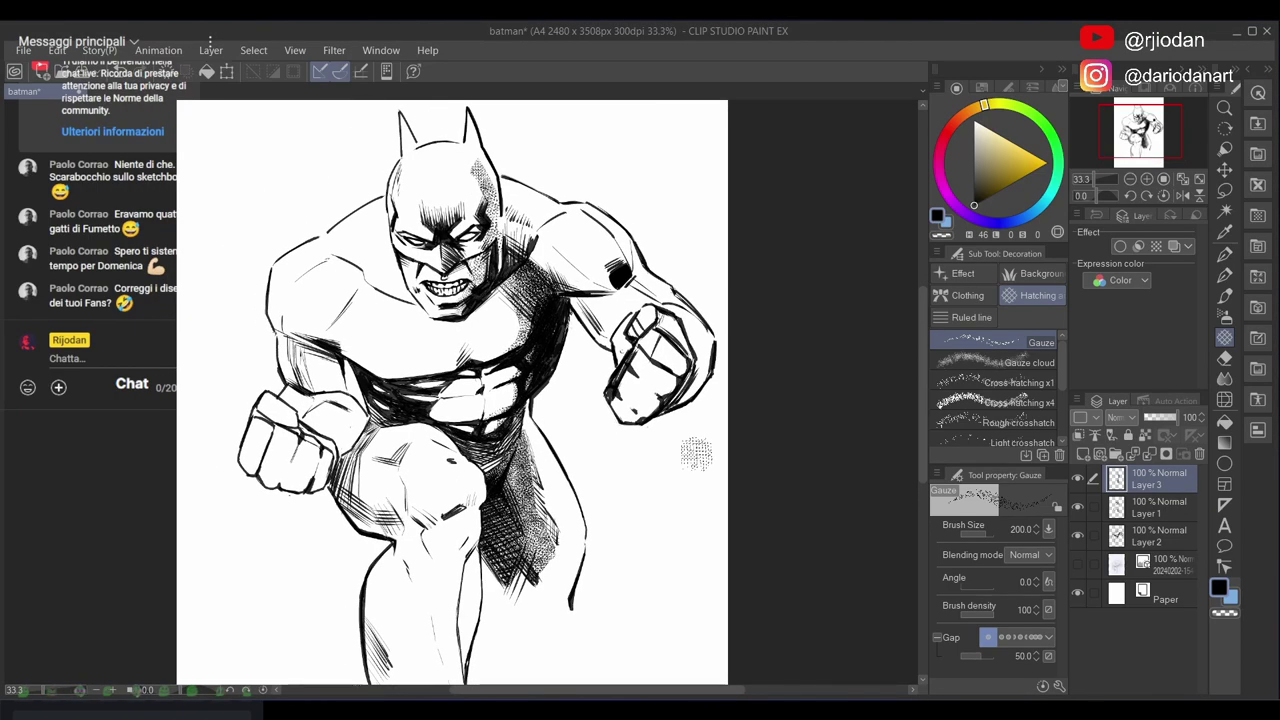
{"action": "scroll", "coordinate": [697, 454], "scroll_direction": "up", "scroll_amount": 1}
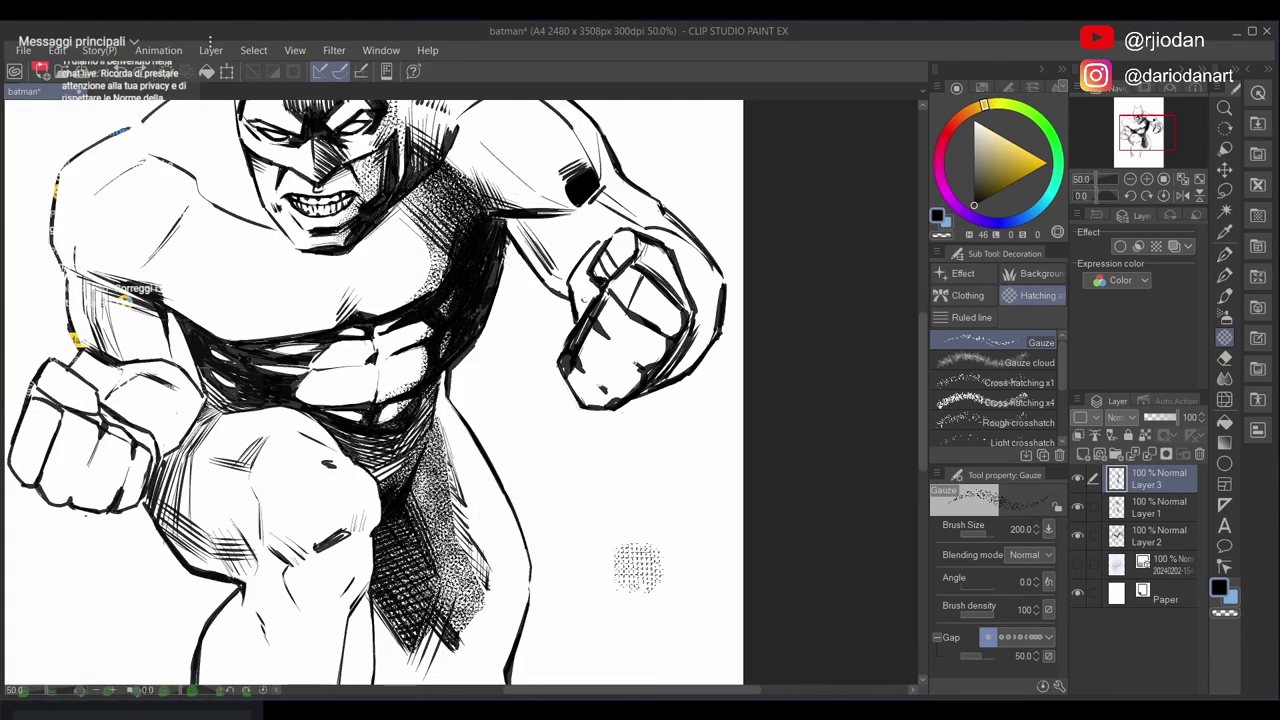
{"action": "key", "text": "ctrl+z"}
Add short hatch strokes along the inner edge of the torso's right-side shadow with the size 12 pen
{"action": "mouse_move", "coordinate": [560, 455]}
{"action": "left_mouse_down"}
{"action": "mouse_move", "coordinate": [554, 577]}
{"action": "mouse_move", "coordinate": [515, 675]}
{"action": "left_mouse_up"}
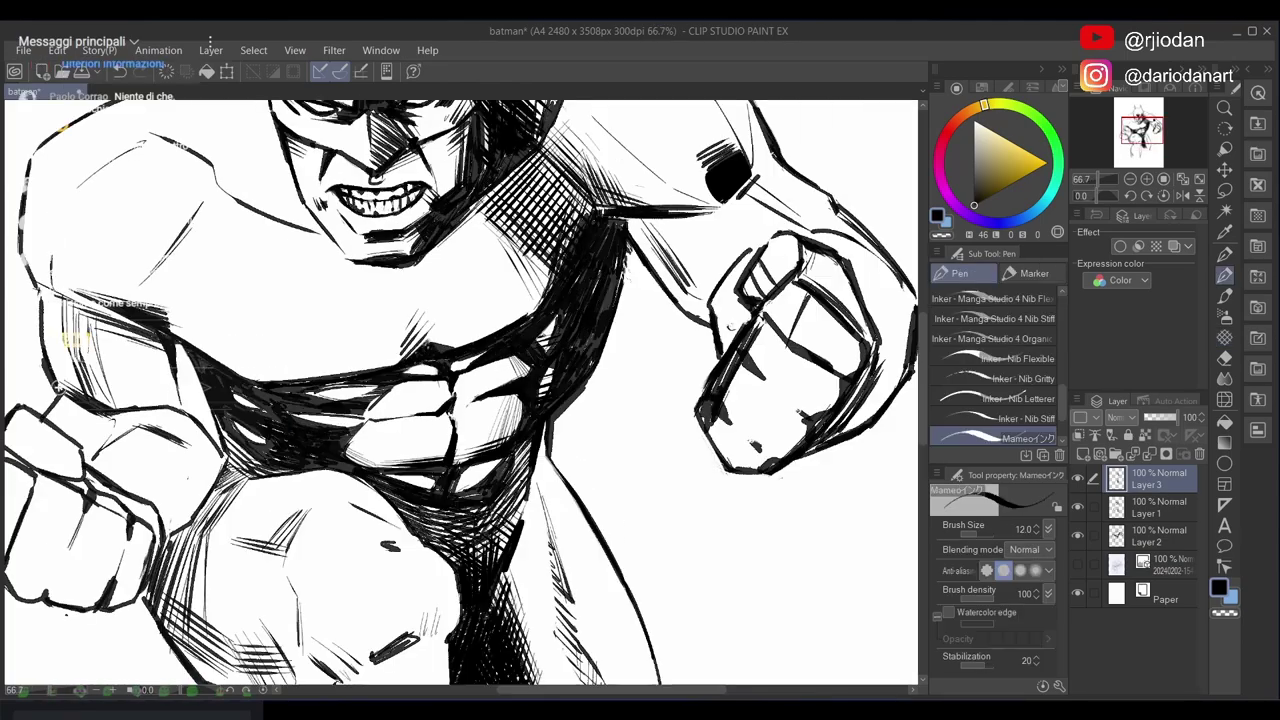
{"action": "left_click_drag", "start_coordinate": [564, 324], "coordinate": [542, 336]}
{"action": "left_click_drag", "start_coordinate": [564, 318], "coordinate": [546, 329]}
{"action": "left_click_drag", "start_coordinate": [629, 325], "coordinate": [659, 399]}
{"action": "scroll", "coordinate": [643, 332], "scroll_direction": "down", "scroll_amount": 1}
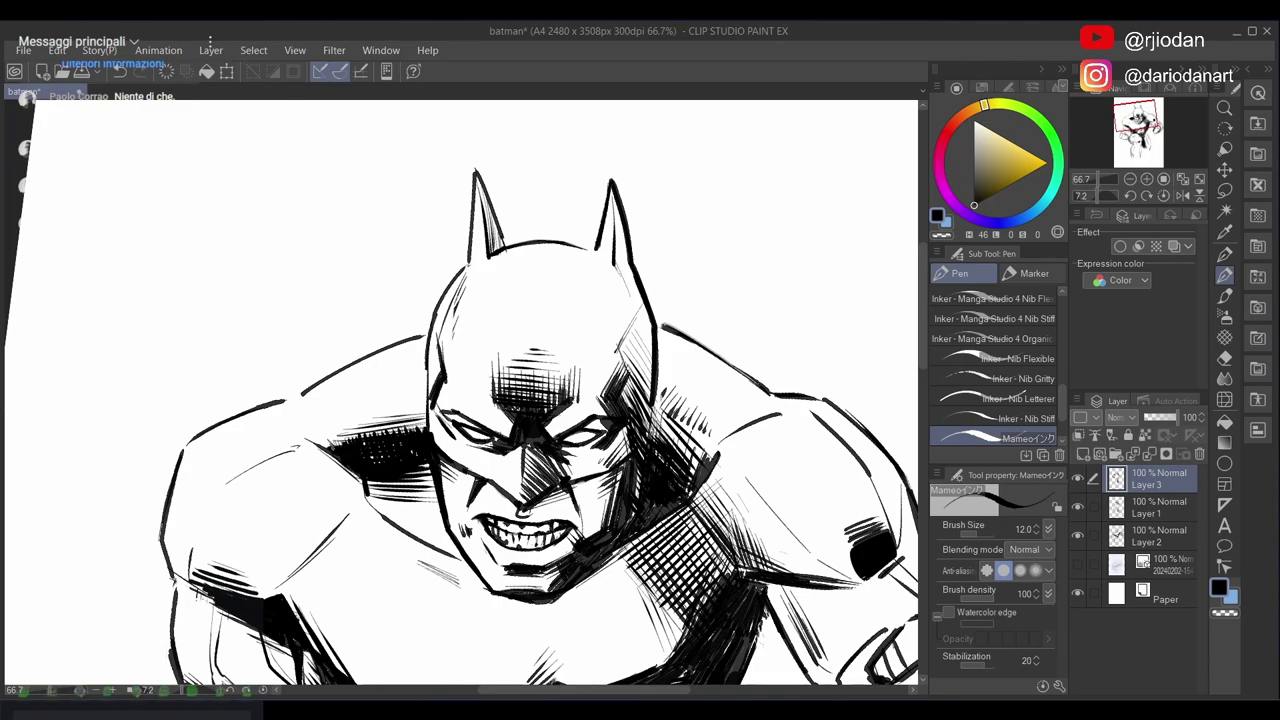
Draw the left-side shoulder shadow's upper edge to a point with the size 12 pen and trim its tip with the size 60 eraser
{"action": "left_click_drag", "start_coordinate": [314, 441], "coordinate": [386, 432]}
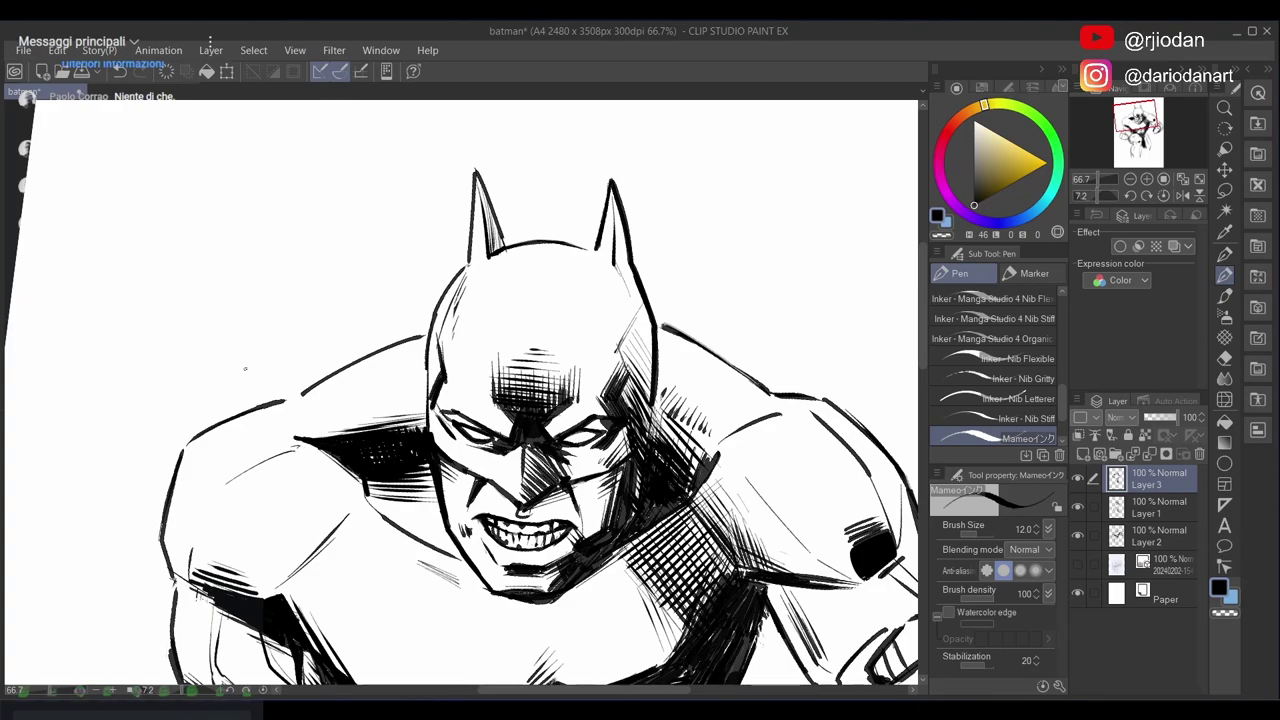
{"action": "key", "text": "e"}
{"action": "left_click_drag", "start_coordinate": [300, 438], "coordinate": [329, 425]}
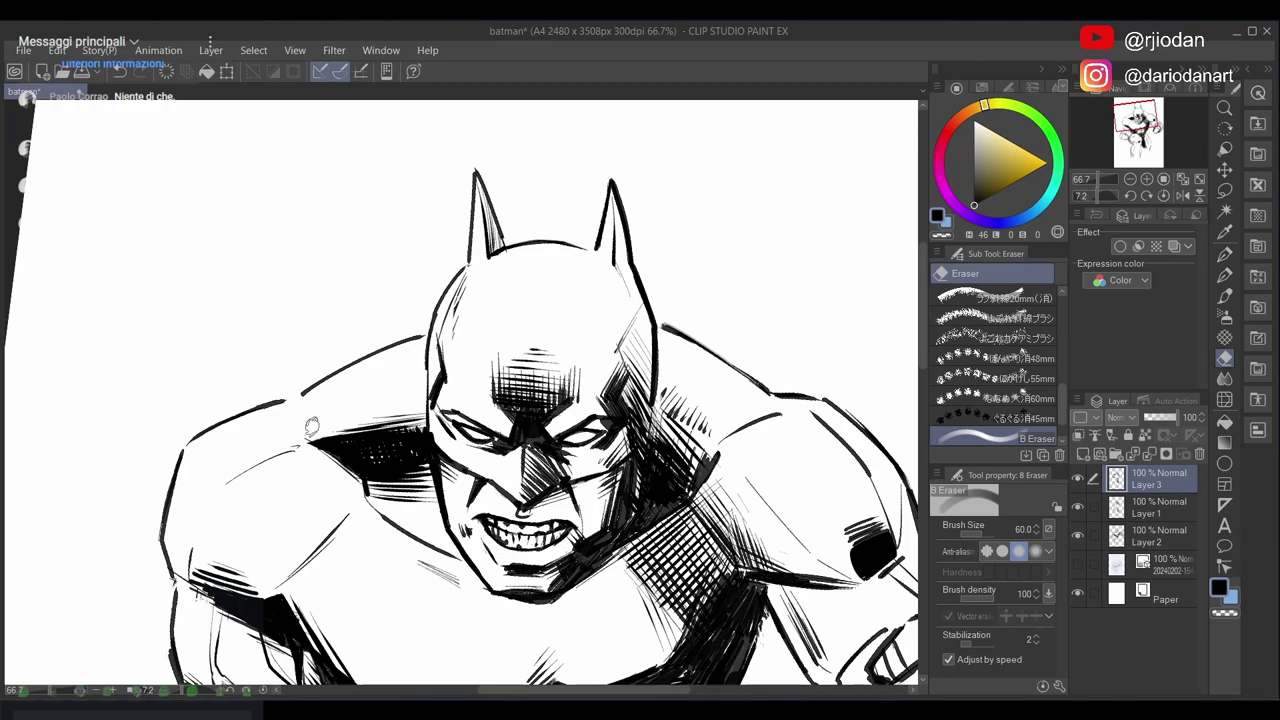
Outline a bat emblem with a scalloped lower edge across the chest, using the size 12 pen
{"action": "key", "text": "p"}
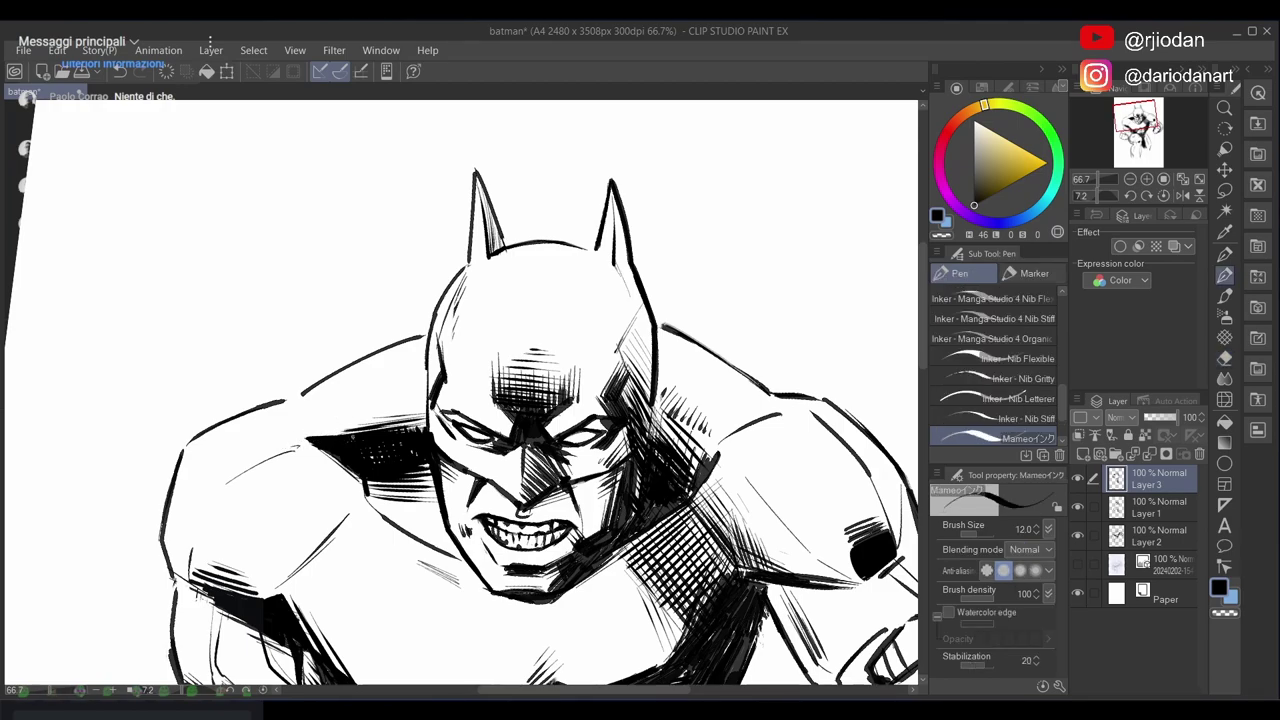
{"action": "mouse_move", "coordinate": [637, 440]}
{"action": "left_mouse_down"}
{"action": "mouse_move", "coordinate": [588, 313]}
{"action": "mouse_move", "coordinate": [598, 301]}
{"action": "mouse_move", "coordinate": [649, 350]}
{"action": "mouse_move", "coordinate": [639, 353]}
{"action": "left_mouse_up"}
{"action": "left_click_drag", "start_coordinate": [314, 354], "coordinate": [371, 403]}
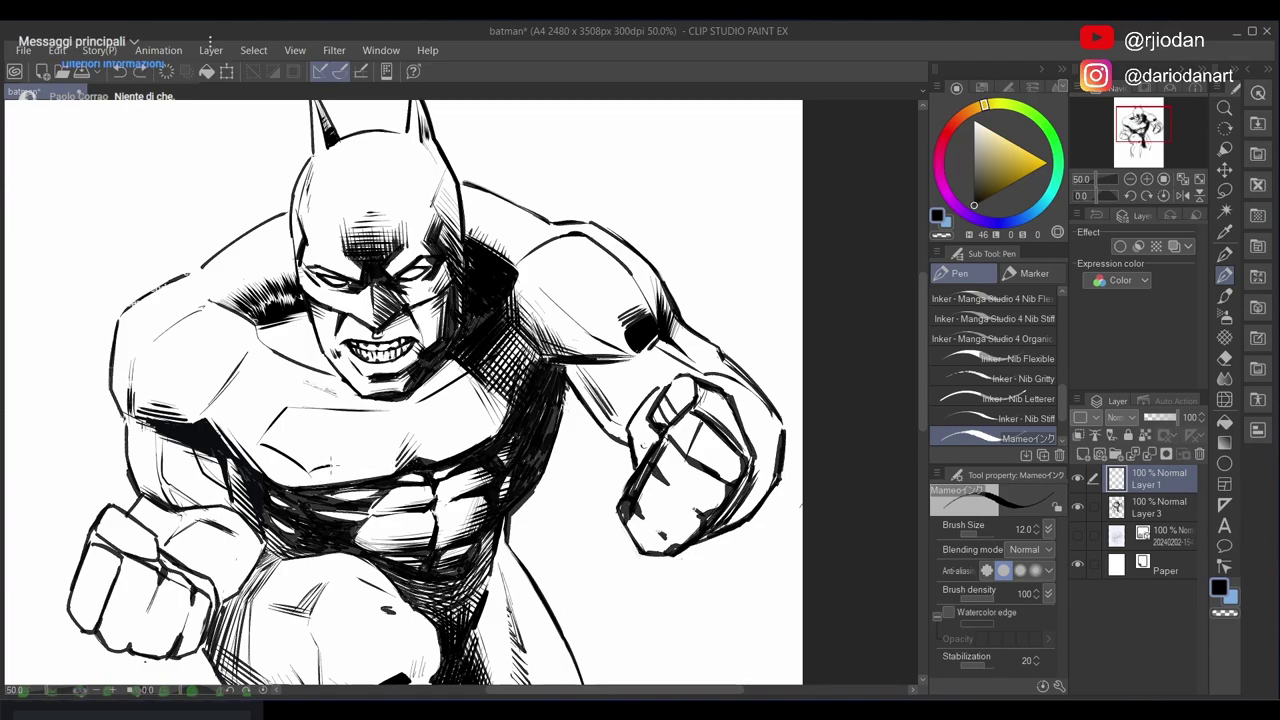
{"action": "left_click_drag", "start_coordinate": [313, 475], "coordinate": [508, 418]}
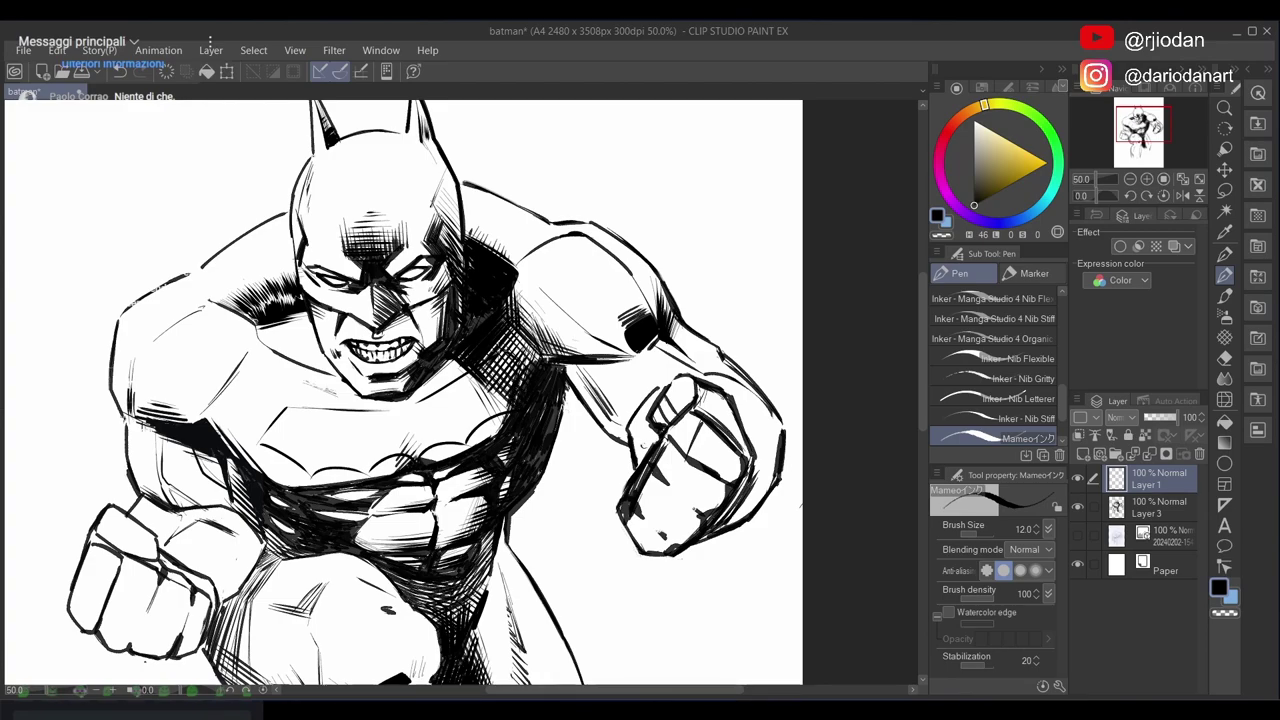
Erase the bat emblem's lower scallops with the size 60 eraser and redraw the wing curves with the size 12 pen
{"action": "left_click_drag", "start_coordinate": [594, 422], "coordinate": [568, 311]}
{"action": "left_click_drag", "start_coordinate": [546, 454], "coordinate": [509, 391]}
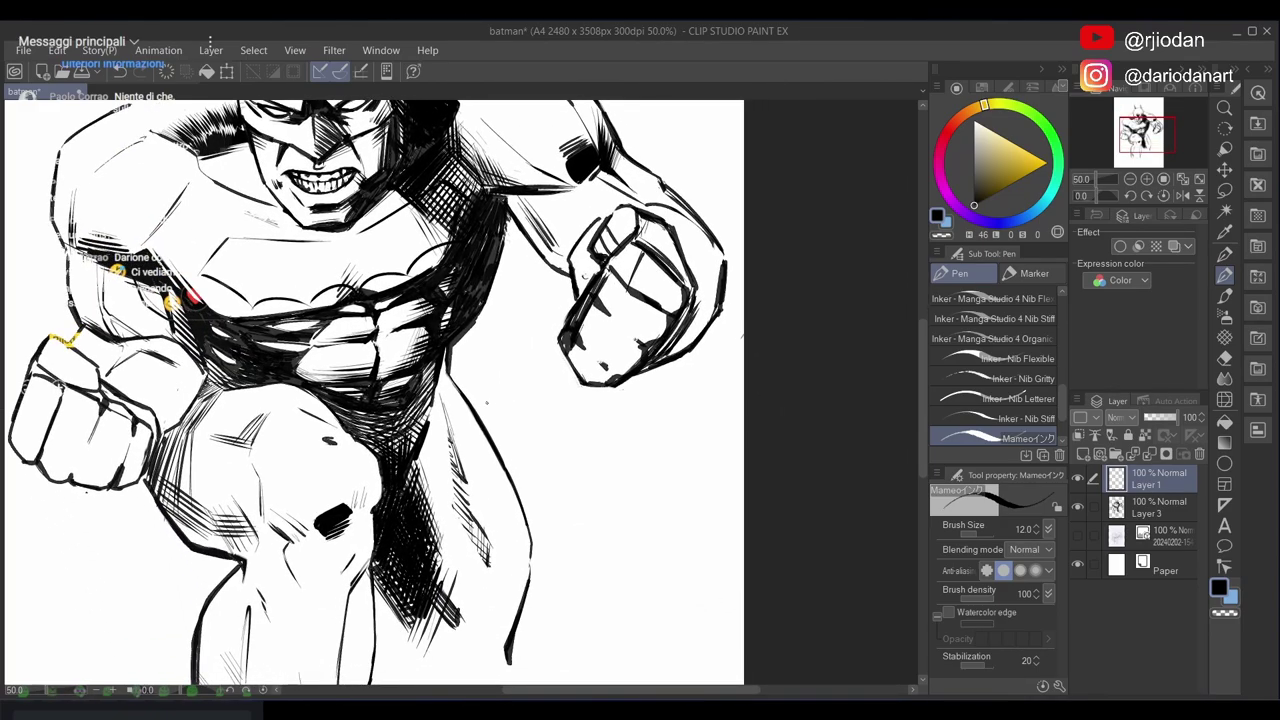
{"action": "scroll", "coordinate": [374, 397], "scroll_direction": "up", "scroll_amount": 4}
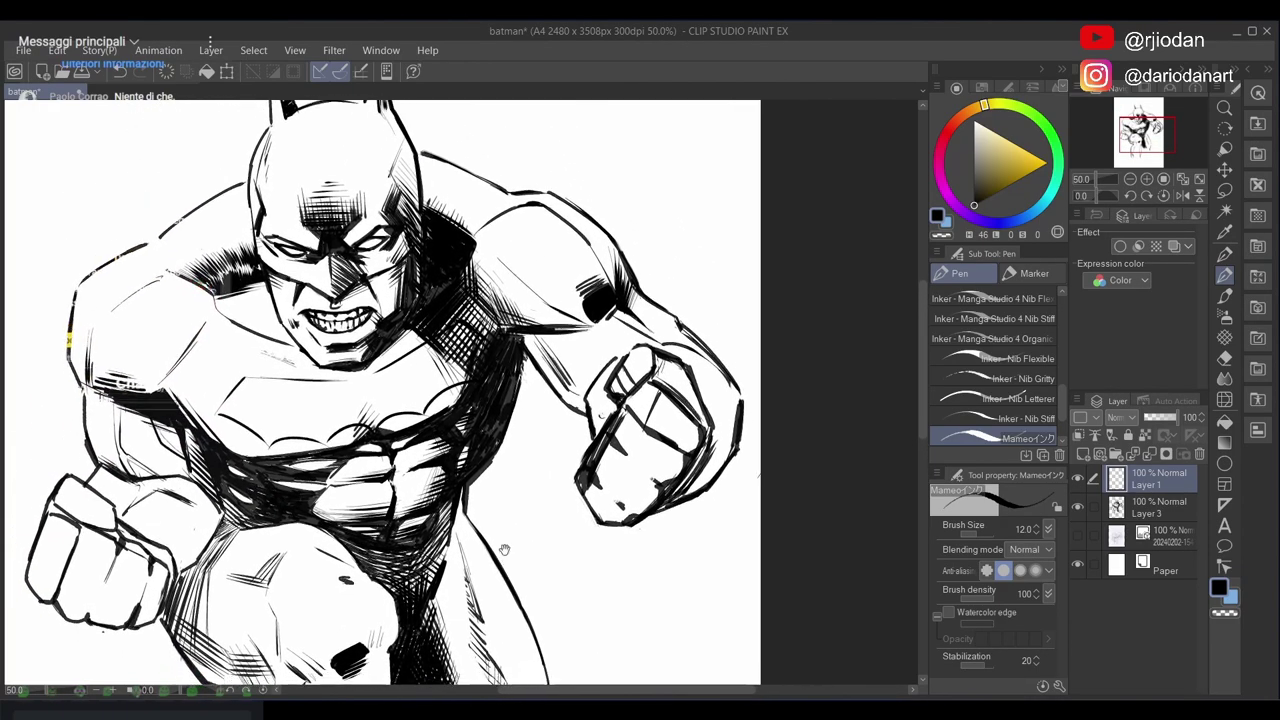
{"action": "key", "text": "e"}
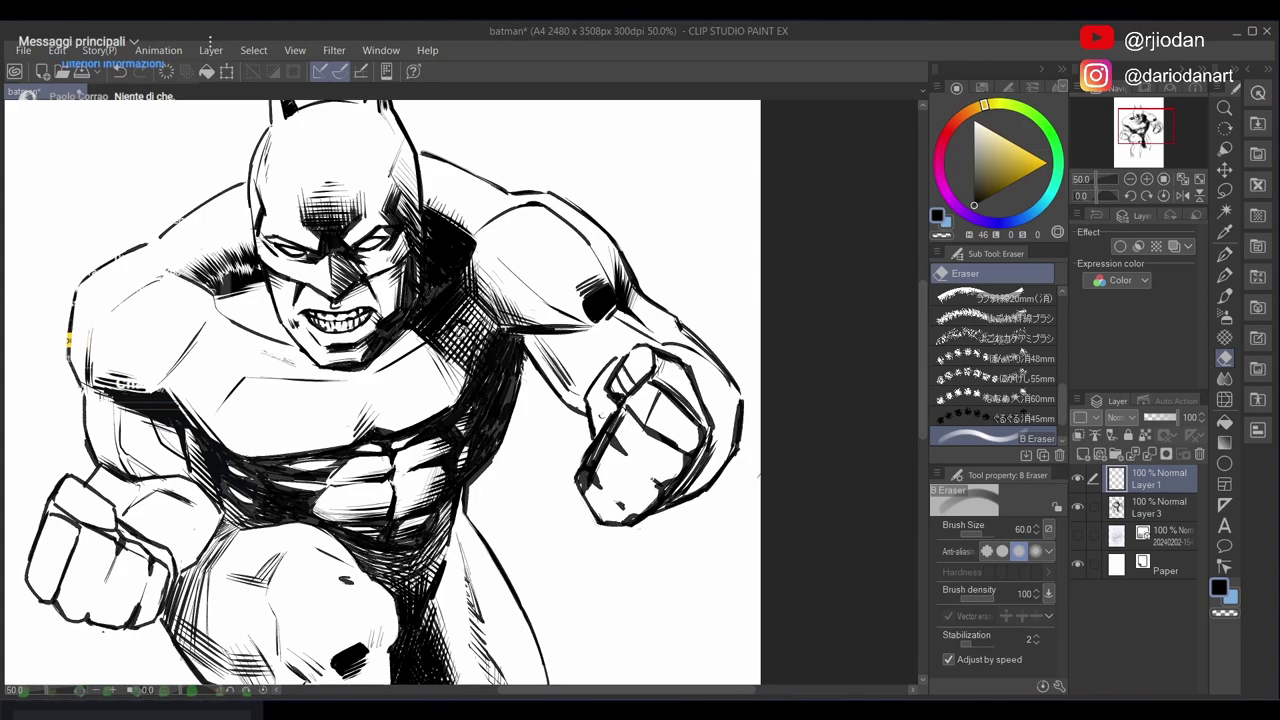
{"action": "key", "text": "p"}
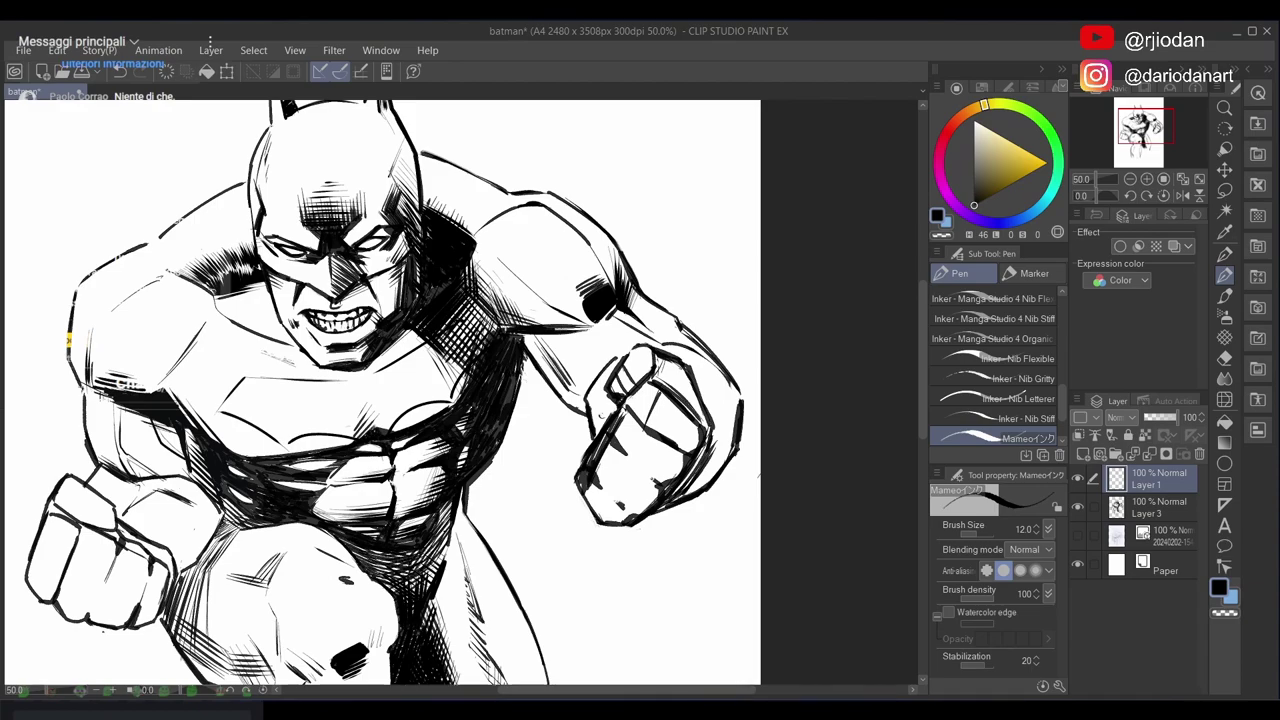
{"action": "left_click_drag", "start_coordinate": [568, 423], "coordinate": [524, 490]}
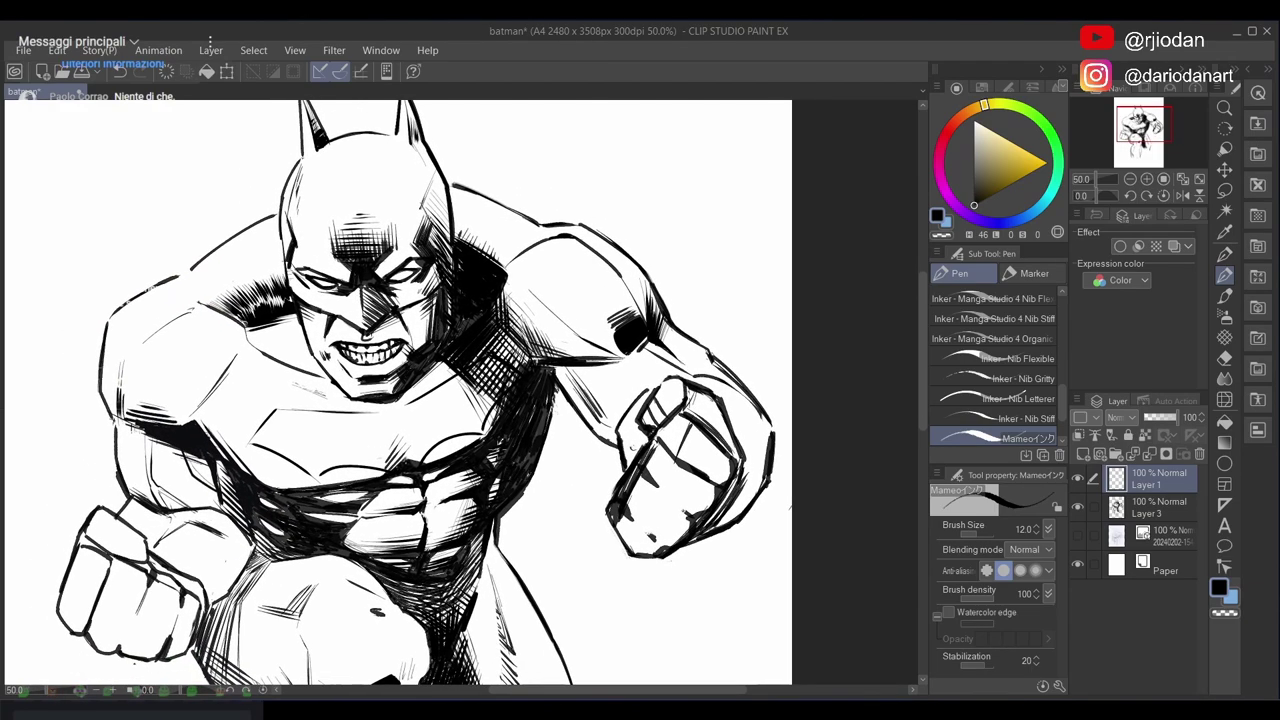
Fit the whole page in view and save the drawing
{"action": "scroll", "coordinate": [497, 455], "scroll_direction": "down", "scroll_amount": 2}
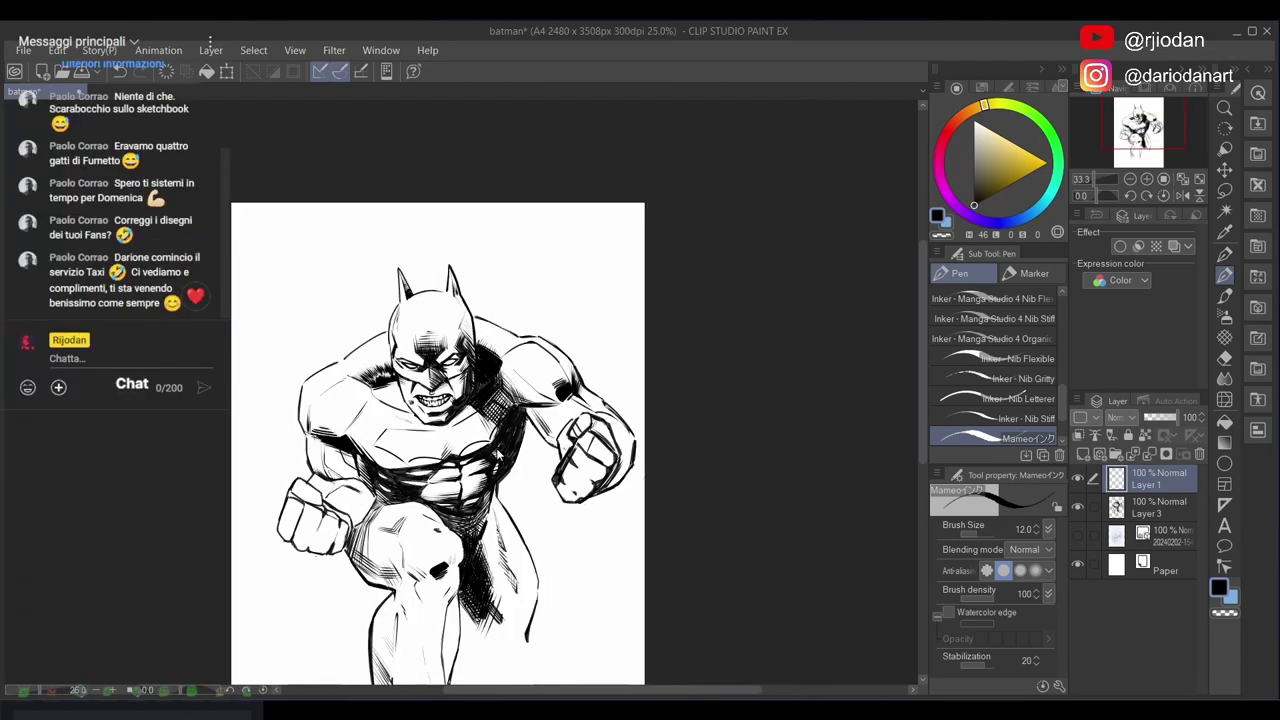
{"action": "key", "text": "ctrl+0"}
{"action": "key", "text": "ctrl+s"}
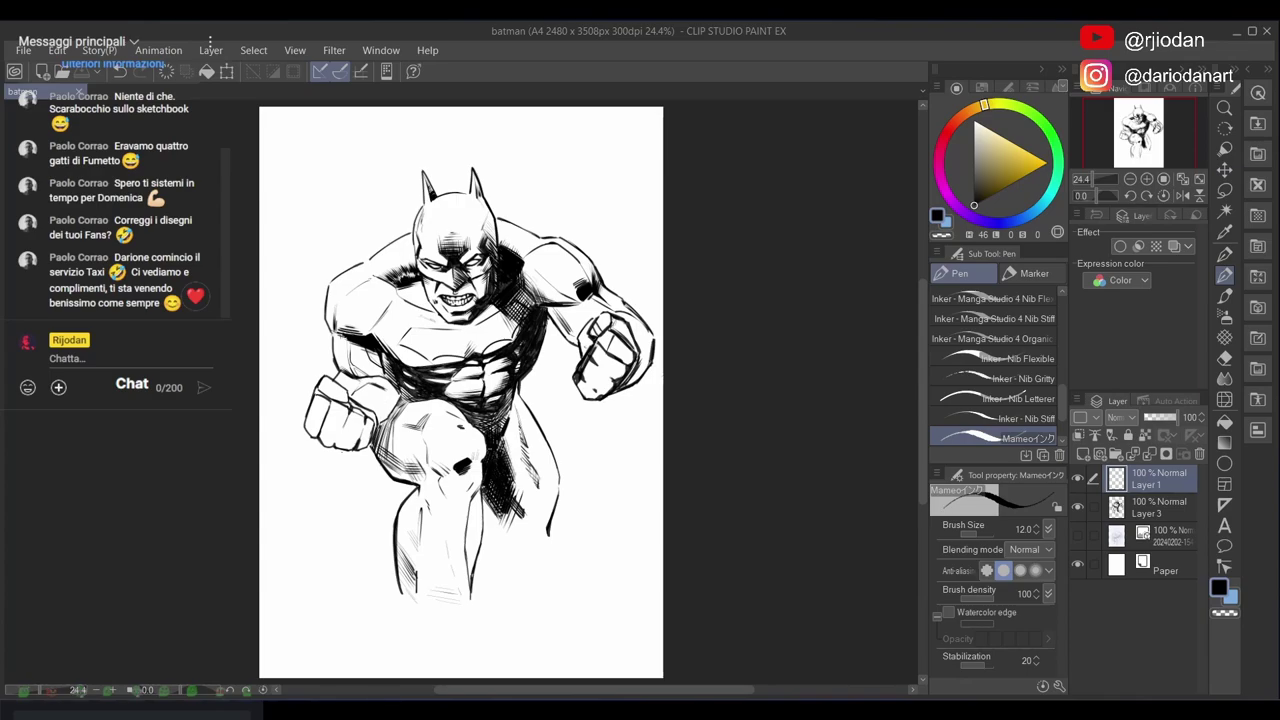
Draw the chest emblem's pointed central detail between the two wing curves with the size 12 pen
{"action": "scroll", "coordinate": [504, 463], "scroll_direction": "up", "scroll_amount": 3}
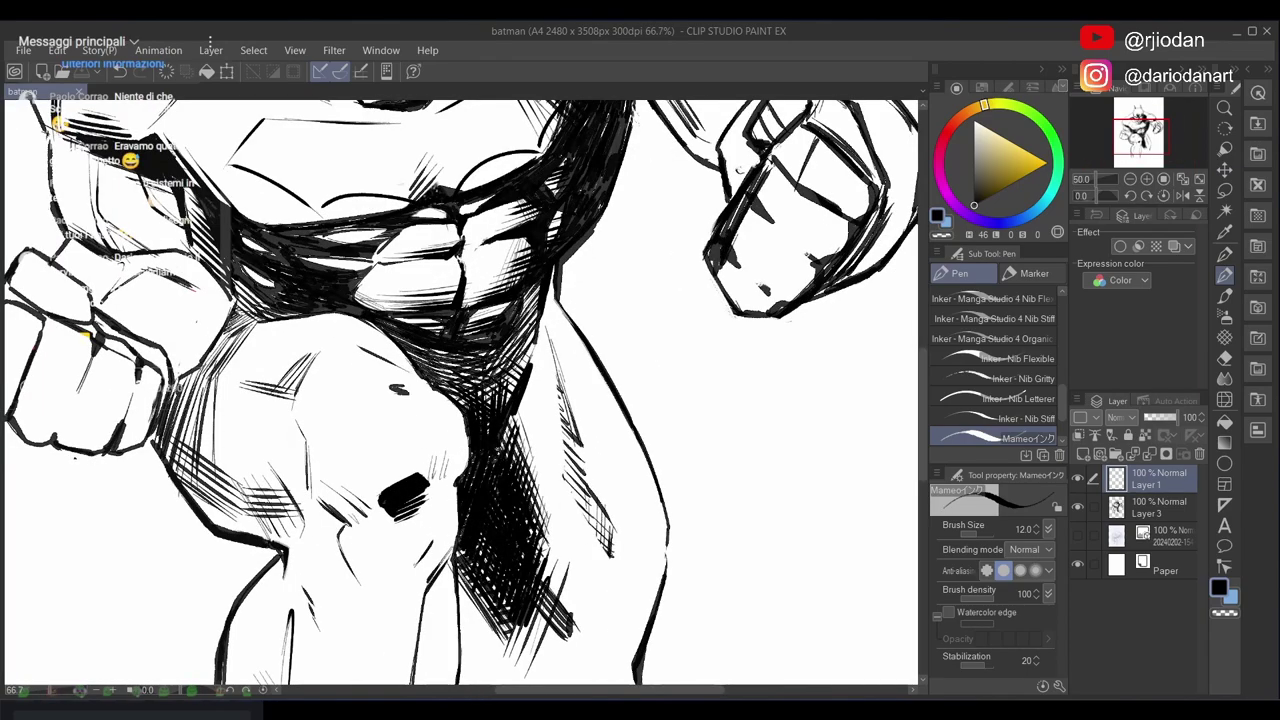
{"action": "left_click_drag", "start_coordinate": [590, 305], "coordinate": [587, 531]}
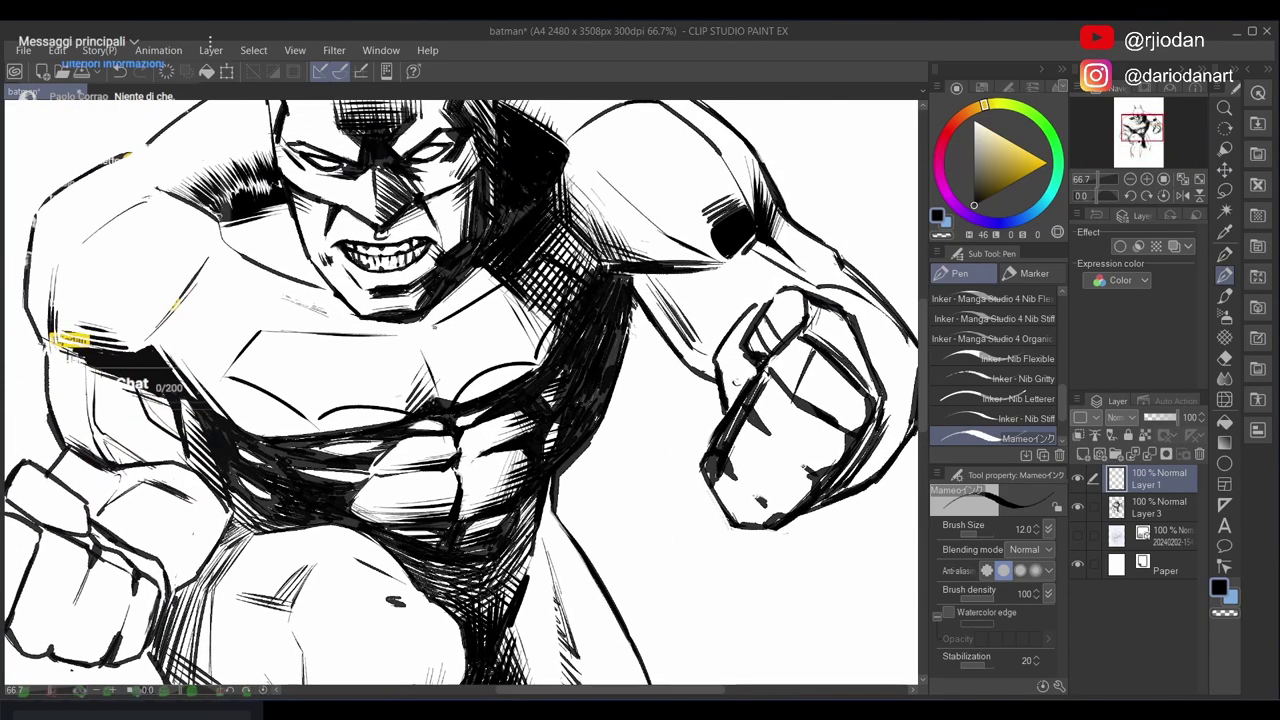
{"action": "left_click_drag", "start_coordinate": [434, 326], "coordinate": [480, 348]}
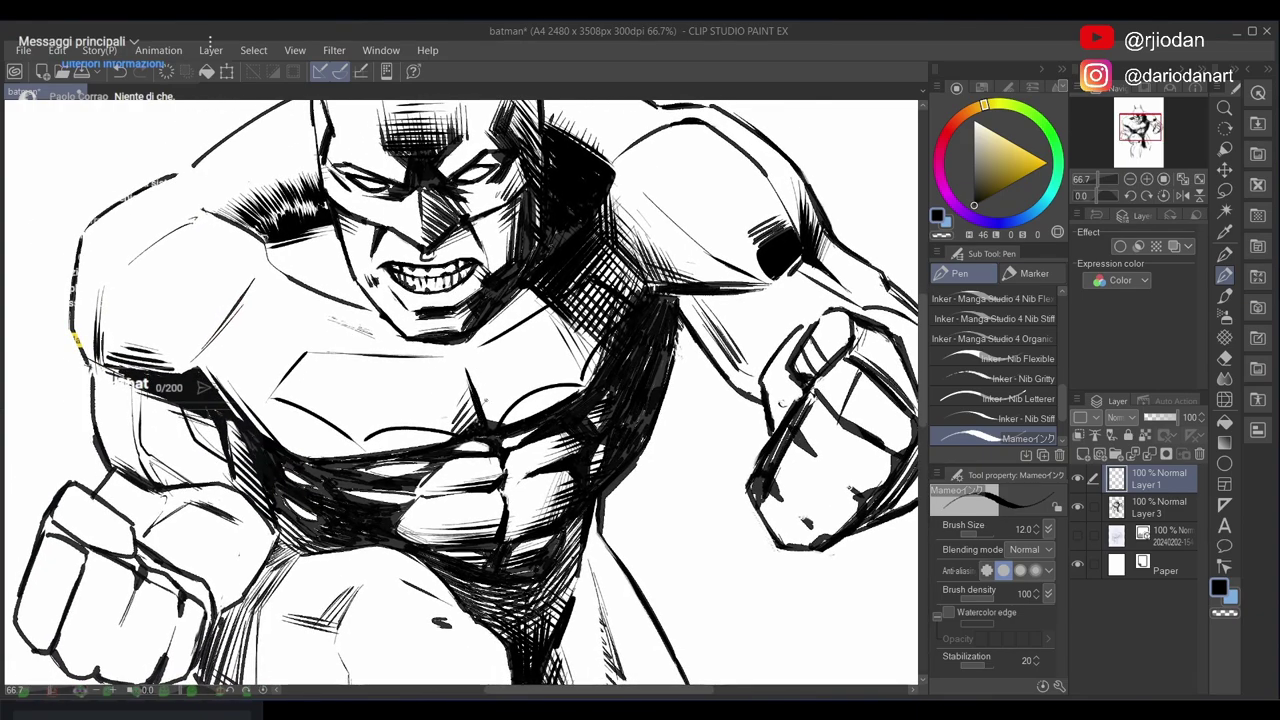
{"action": "mouse_move", "coordinate": [551, 413]}
{"action": "left_mouse_down"}
{"action": "mouse_move", "coordinate": [521, 303]}
{"action": "mouse_move", "coordinate": [571, 422]}
{"action": "mouse_move", "coordinate": [576, 478]}
{"action": "mouse_move", "coordinate": [612, 538]}
{"action": "mouse_move", "coordinate": [357, 317]}
{"action": "mouse_move", "coordinate": [306, 397]}
{"action": "mouse_move", "coordinate": [339, 511]}
{"action": "mouse_move", "coordinate": [324, 526]}
{"action": "left_mouse_up"}
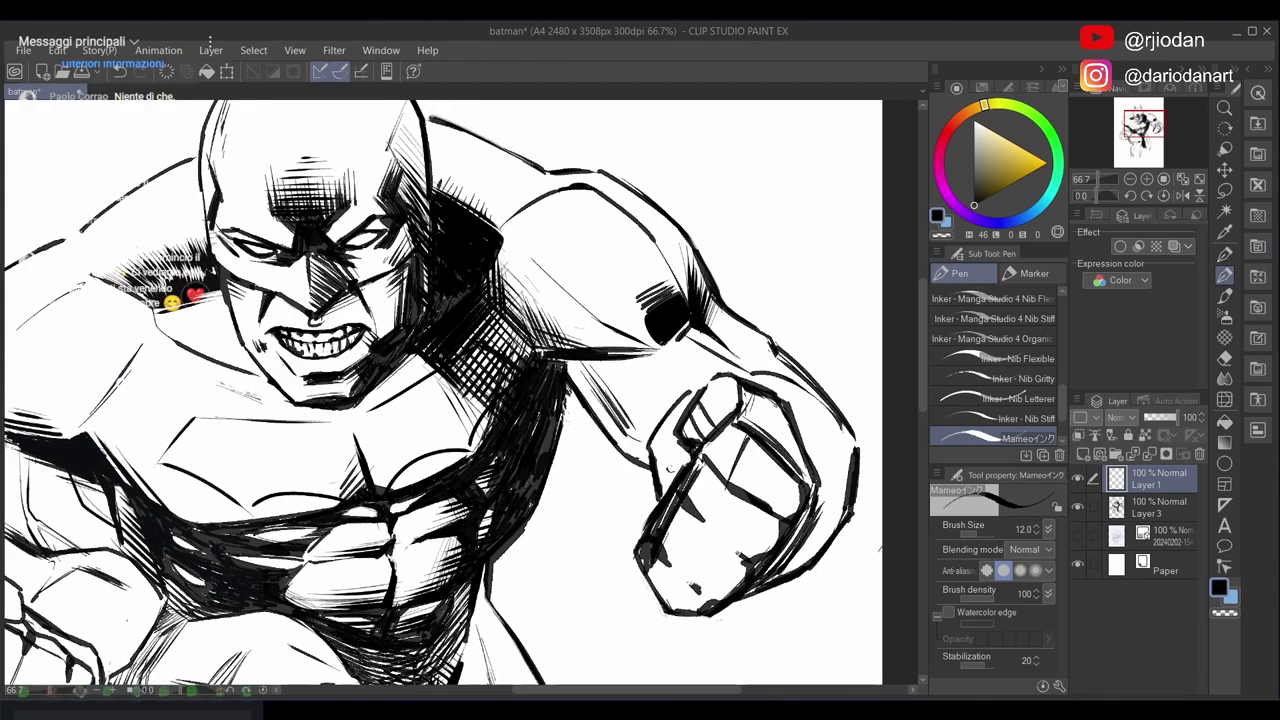
{"action": "mouse_move", "coordinate": [464, 408]}
{"action": "left_mouse_down"}
{"action": "mouse_move", "coordinate": [438, 439]}
{"action": "mouse_move", "coordinate": [430, 525]}
{"action": "mouse_move", "coordinate": [450, 490]}
{"action": "left_mouse_up"}
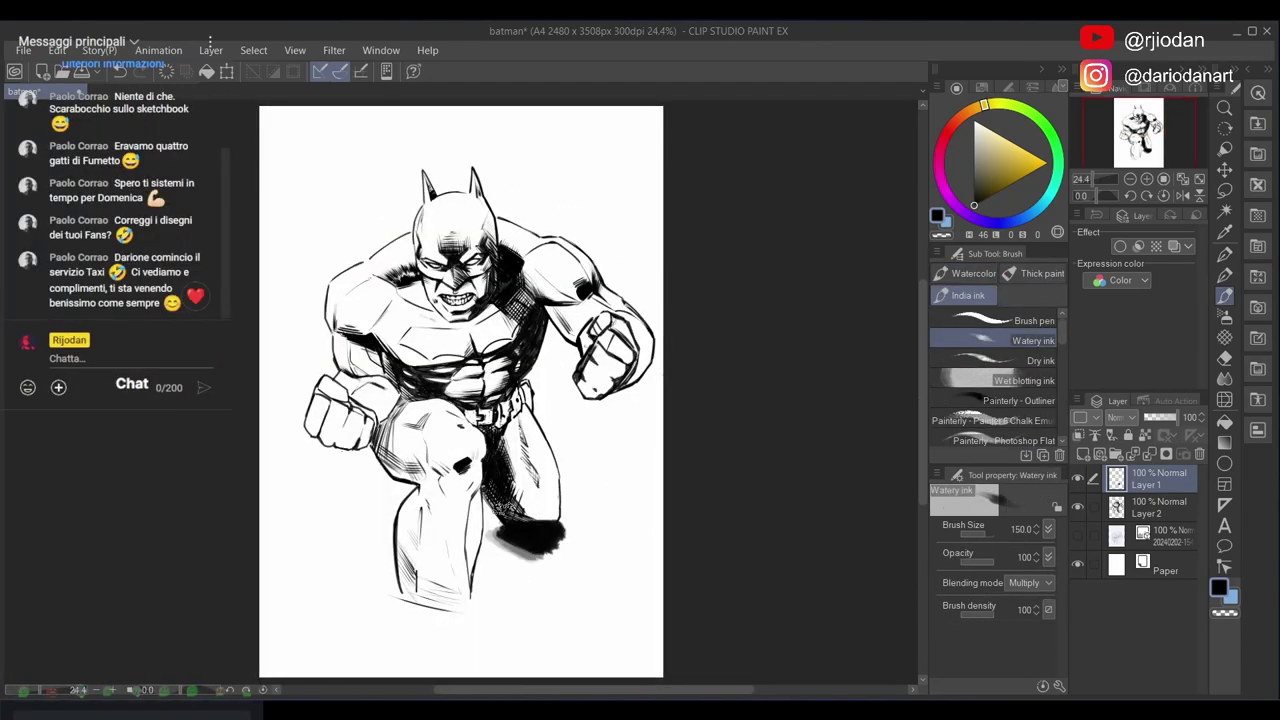
Paint a dark wash around the legs and across the lower page with the Watery ink brush, enlarging it to size 400
{"action": "left_click_drag", "start_coordinate": [512, 538], "coordinate": [500, 545]}
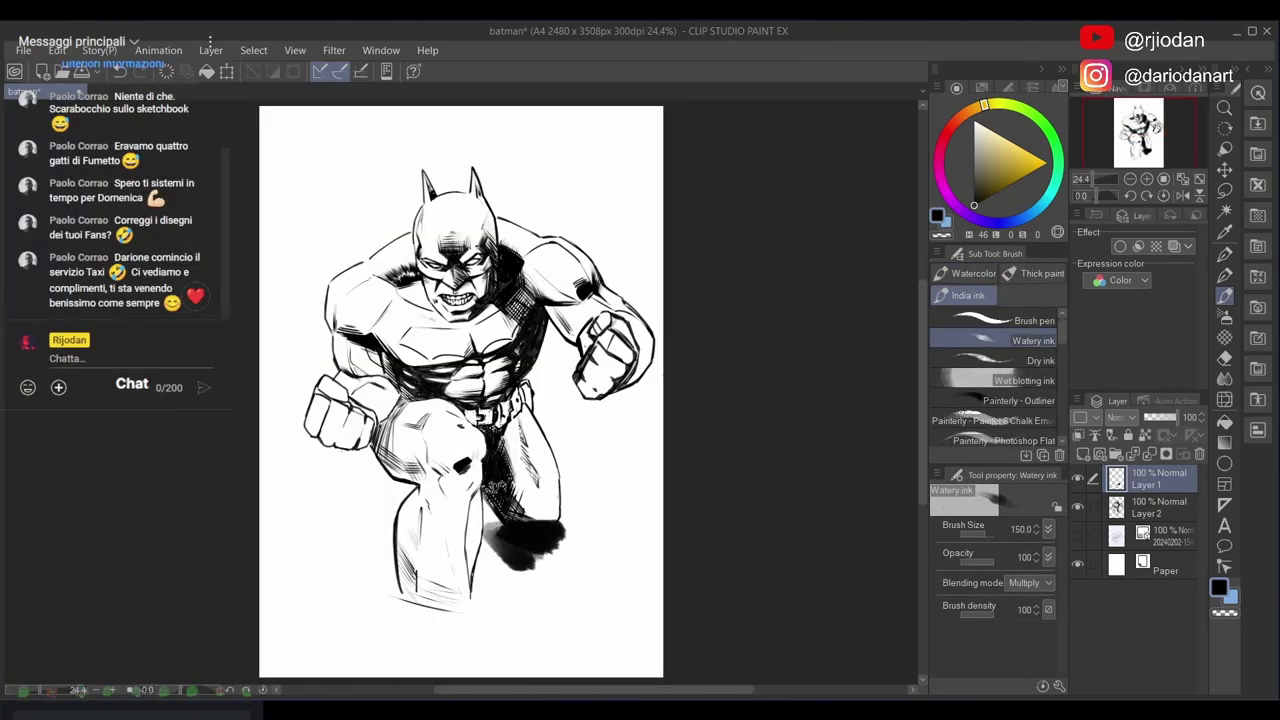
{"action": "mouse_move", "coordinate": [410, 595]}
{"action": "left_mouse_down"}
{"action": "mouse_move", "coordinate": [442, 603]}
{"action": "mouse_move", "coordinate": [395, 588]}
{"action": "mouse_move", "coordinate": [433, 615]}
{"action": "mouse_move", "coordinate": [408, 607]}
{"action": "mouse_move", "coordinate": [428, 635]}
{"action": "mouse_move", "coordinate": [404, 602]}
{"action": "mouse_move", "coordinate": [426, 627]}
{"action": "mouse_move", "coordinate": [365, 604]}
{"action": "mouse_move", "coordinate": [371, 625]}
{"action": "mouse_move", "coordinate": [491, 669]}
{"action": "mouse_move", "coordinate": [400, 600]}
{"action": "mouse_move", "coordinate": [515, 646]}
{"action": "mouse_move", "coordinate": [480, 610]}
{"action": "mouse_move", "coordinate": [550, 633]}
{"action": "mouse_move", "coordinate": [476, 573]}
{"action": "mouse_move", "coordinate": [566, 599]}
{"action": "mouse_move", "coordinate": [498, 540]}
{"action": "mouse_move", "coordinate": [572, 559]}
{"action": "mouse_move", "coordinate": [394, 594]}
{"action": "mouse_move", "coordinate": [386, 615]}
{"action": "mouse_move", "coordinate": [353, 528]}
{"action": "mouse_move", "coordinate": [369, 549]}
{"action": "mouse_move", "coordinate": [355, 557]}
{"action": "mouse_move", "coordinate": [378, 555]}
{"action": "mouse_move", "coordinate": [345, 575]}
{"action": "mouse_move", "coordinate": [378, 595]}
{"action": "mouse_move", "coordinate": [338, 562]}
{"action": "mouse_move", "coordinate": [353, 523]}
{"action": "mouse_move", "coordinate": [368, 540]}
{"action": "mouse_move", "coordinate": [313, 515]}
{"action": "mouse_move", "coordinate": [313, 477]}
{"action": "mouse_move", "coordinate": [333, 535]}
{"action": "mouse_move", "coordinate": [345, 533]}
{"action": "mouse_move", "coordinate": [315, 488]}
{"action": "mouse_move", "coordinate": [320, 597]}
{"action": "mouse_move", "coordinate": [298, 505]}
{"action": "mouse_move", "coordinate": [315, 487]}
{"action": "mouse_move", "coordinate": [373, 525]}
{"action": "mouse_move", "coordinate": [291, 519]}
{"action": "mouse_move", "coordinate": [288, 427]}
{"action": "mouse_move", "coordinate": [258, 443]}
{"action": "mouse_move", "coordinate": [300, 445]}
{"action": "left_mouse_up"}
{"action": "key", "text": "bracketright"}
{"action": "key", "text": "bracketright"}
{"action": "key", "text": "bracketright"}
{"action": "key", "text": "bracketright"}
{"action": "key", "text": "bracketright"}
{"action": "mouse_move", "coordinate": [476, 379]}
{"action": "left_mouse_down"}
{"action": "mouse_move", "coordinate": [495, 281]}
{"action": "mouse_move", "coordinate": [330, 470]}
{"action": "mouse_move", "coordinate": [360, 560]}
{"action": "mouse_move", "coordinate": [275, 573]}
{"action": "mouse_move", "coordinate": [345, 565]}
{"action": "mouse_move", "coordinate": [445, 522]}
{"action": "mouse_move", "coordinate": [508, 533]}
{"action": "mouse_move", "coordinate": [430, 430]}
{"action": "mouse_move", "coordinate": [504, 533]}
{"action": "mouse_move", "coordinate": [560, 490]}
{"action": "mouse_move", "coordinate": [555, 572]}
{"action": "left_mouse_up"}
{"action": "mouse_move", "coordinate": [559, 580]}
{"action": "left_mouse_down"}
{"action": "mouse_move", "coordinate": [545, 495]}
{"action": "mouse_move", "coordinate": [530, 510]}
{"action": "mouse_move", "coordinate": [495, 486]}
{"action": "mouse_move", "coordinate": [540, 522]}
{"action": "mouse_move", "coordinate": [612, 442]}
{"action": "mouse_move", "coordinate": [640, 524]}
{"action": "mouse_move", "coordinate": [642, 405]}
{"action": "mouse_move", "coordinate": [596, 512]}
{"action": "mouse_move", "coordinate": [590, 485]}
{"action": "mouse_move", "coordinate": [625, 430]}
{"action": "mouse_move", "coordinate": [590, 410]}
{"action": "mouse_move", "coordinate": [614, 450]}
{"action": "mouse_move", "coordinate": [652, 468]}
{"action": "mouse_move", "coordinate": [734, 401]}
{"action": "left_mouse_up"}
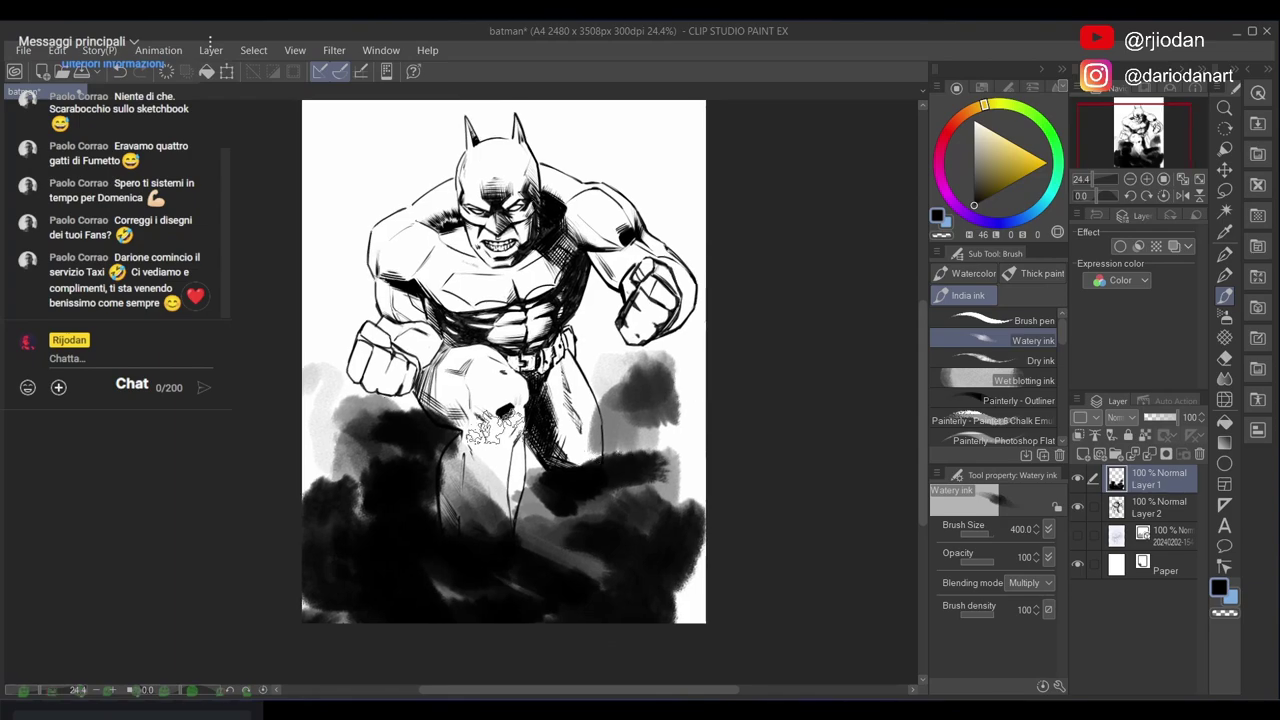
Carve the front shin out of the ink wash with eraser strokes, and clear the whole wash from Layer 1
{"action": "key", "text": "e"}
{"action": "mouse_move", "coordinate": [460, 438]}
{"action": "left_mouse_down"}
{"action": "mouse_move", "coordinate": [443, 461]}
{"action": "mouse_move", "coordinate": [511, 502]}
{"action": "left_mouse_up"}
{"action": "left_click_drag", "start_coordinate": [471, 460], "coordinate": [508, 528]}
{"action": "mouse_move", "coordinate": [468, 482]}
{"action": "left_mouse_down"}
{"action": "mouse_move", "coordinate": [500, 528]}
{"action": "mouse_move", "coordinate": [462, 522]}
{"action": "mouse_move", "coordinate": [500, 515]}
{"action": "mouse_move", "coordinate": [470, 545]}
{"action": "mouse_move", "coordinate": [495, 535]}
{"action": "mouse_move", "coordinate": [460, 495]}
{"action": "mouse_move", "coordinate": [518, 518]}
{"action": "left_mouse_up"}
{"action": "key", "text": "b"}
{"action": "key", "text": "e"}
{"action": "key", "text": "b"}
{"action": "mouse_move", "coordinate": [660, 396]}
{"action": "left_mouse_down"}
{"action": "mouse_move", "coordinate": [637, 510]}
{"action": "mouse_move", "coordinate": [608, 501]}
{"action": "mouse_move", "coordinate": [597, 410]}
{"action": "mouse_move", "coordinate": [586, 438]}
{"action": "mouse_move", "coordinate": [583, 411]}
{"action": "left_mouse_up"}
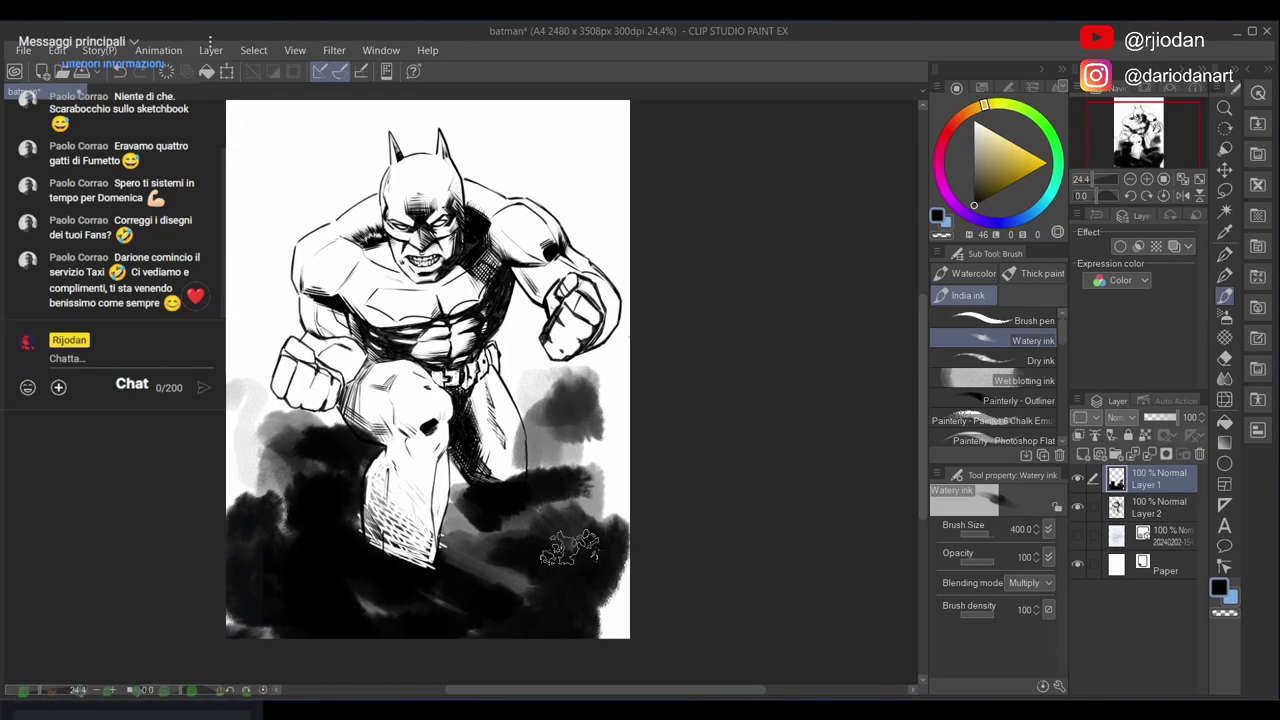
{"action": "key", "text": "Delete"}
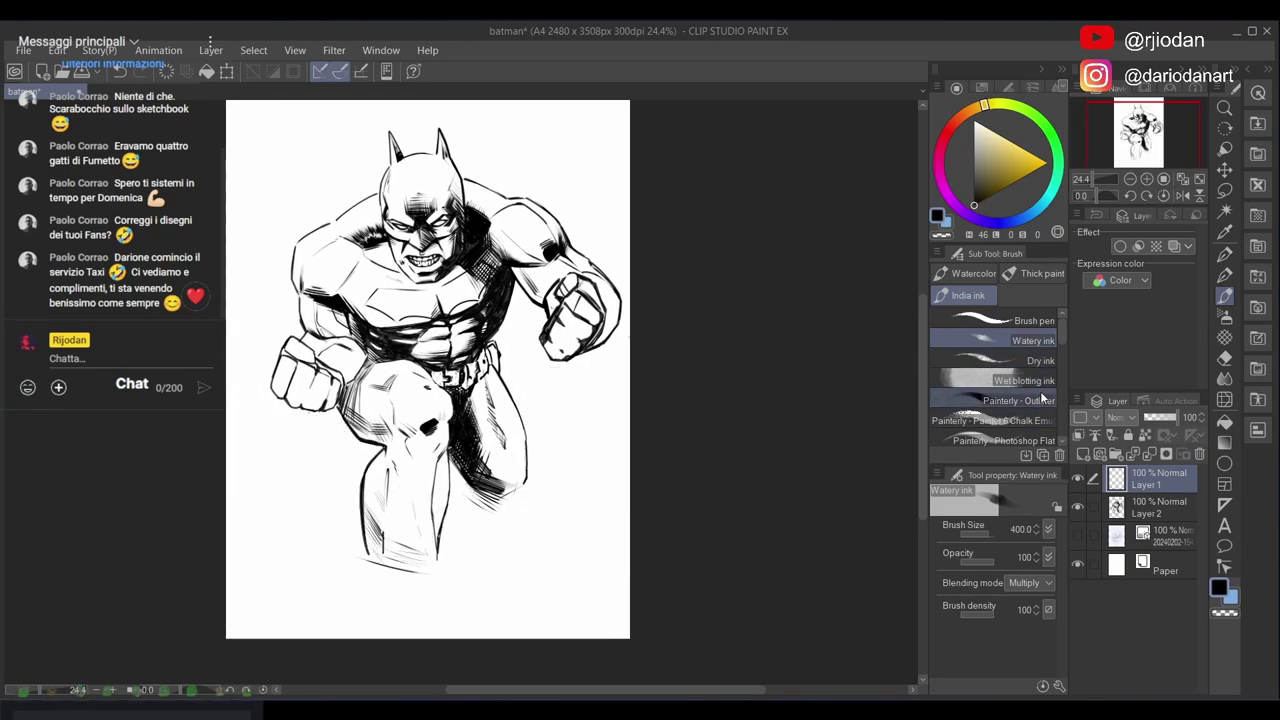
Try the Dry ink brush at increasing sizes below the rear leg and undo the test strokes
{"action": "left_click", "coordinate": [1040, 360]}
{"action": "mouse_move", "coordinate": [531, 510]}
{"action": "left_mouse_down"}
{"action": "mouse_move", "coordinate": [544, 545]}
{"action": "mouse_move", "coordinate": [536, 578]}
{"action": "mouse_move", "coordinate": [517, 522]}
{"action": "mouse_move", "coordinate": [502, 508]}
{"action": "mouse_move", "coordinate": [490, 516]}
{"action": "mouse_move", "coordinate": [505, 505]}
{"action": "mouse_move", "coordinate": [480, 525]}
{"action": "mouse_move", "coordinate": [495, 520]}
{"action": "left_mouse_up"}
{"action": "key", "text": "ctrl+z"}
{"action": "key", "text": "]"}
{"action": "key", "text": "]"}
{"action": "key", "text": "]"}
{"action": "key", "text": "]"}
{"action": "key", "text": "]"}
{"action": "key", "text": "]"}
{"action": "key", "text": "]"}
{"action": "key", "text": "]"}
{"action": "key", "text": "]"}
{"action": "key", "text": "]"}
{"action": "key", "text": "]"}
{"action": "key", "text": "]"}
{"action": "key", "text": "ctrl+z"}
{"action": "key", "text": "ctrl+z"}
Try the Round watercolor brush and the size 700 Soft bleed brush below the rear leg, undoing each test
{"action": "left_click", "coordinate": [972, 273]}
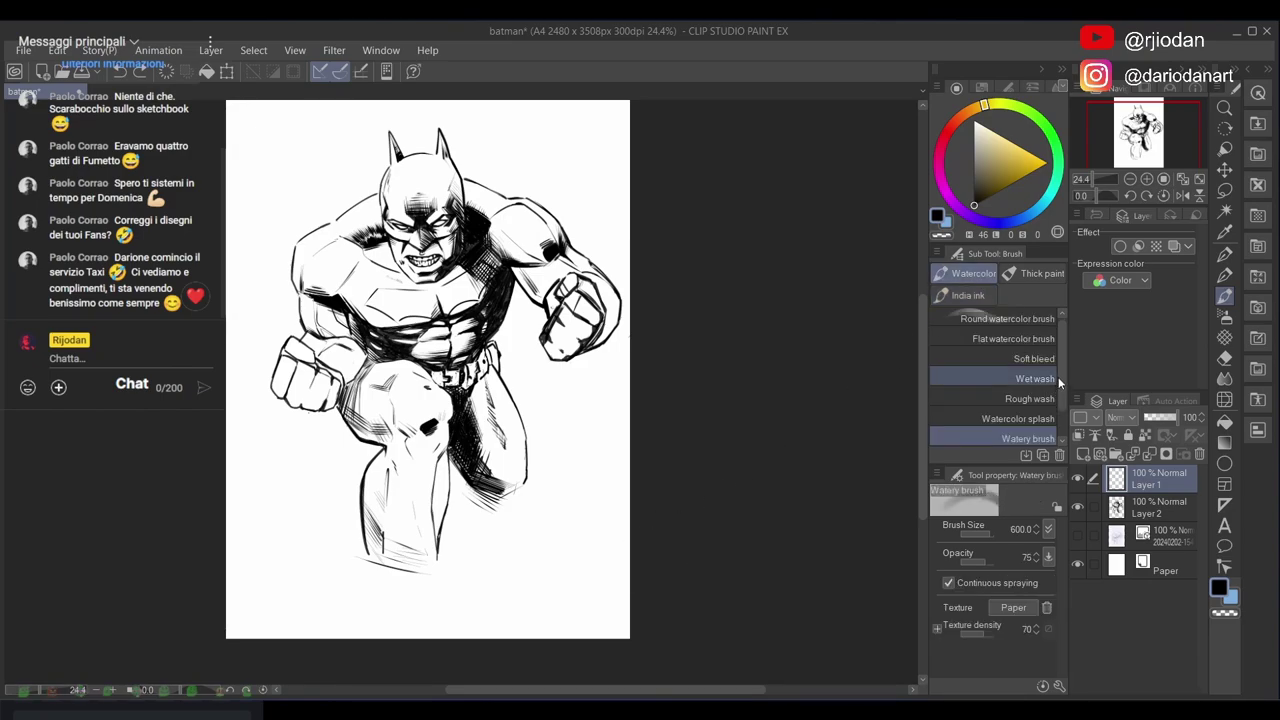
{"action": "left_click", "coordinate": [1033, 322]}
{"action": "left_click_drag", "start_coordinate": [553, 501], "coordinate": [575, 592]}
{"action": "key", "text": "ctrl+z"}
{"action": "left_click", "coordinate": [1001, 358]}
{"action": "mouse_move", "coordinate": [525, 525]}
{"action": "left_mouse_down"}
{"action": "mouse_move", "coordinate": [479, 593]}
{"action": "mouse_move", "coordinate": [499, 560]}
{"action": "mouse_move", "coordinate": [523, 603]}
{"action": "mouse_move", "coordinate": [553, 544]}
{"action": "mouse_move", "coordinate": [571, 585]}
{"action": "mouse_move", "coordinate": [506, 520]}
{"action": "left_mouse_up"}
{"action": "key", "text": "ctrl+z"}
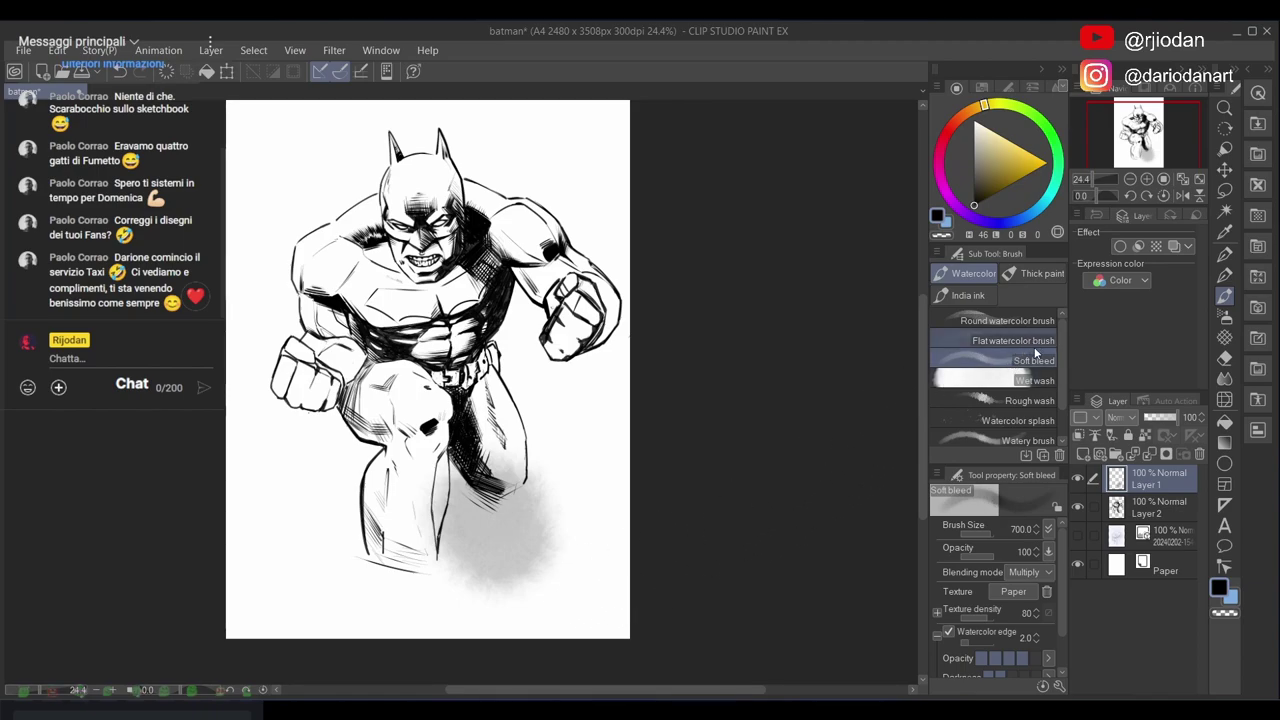
{"action": "key", "text": "ctrl+z"}
Try the size 80 Rough wash brush below the rear leg, undo the stroke and enlarge the brush
{"action": "left_click", "coordinate": [1030, 401]}
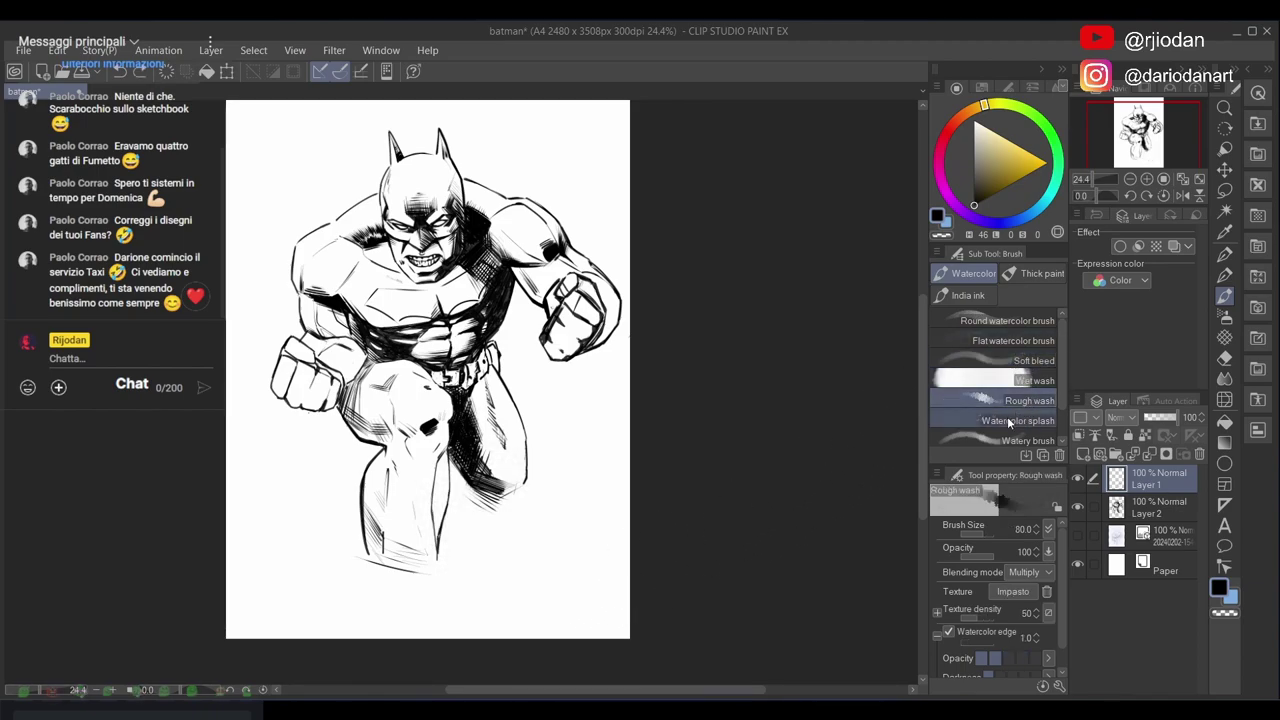
{"action": "mouse_move", "coordinate": [505, 518]}
{"action": "left_mouse_down"}
{"action": "mouse_move", "coordinate": [488, 536]}
{"action": "mouse_move", "coordinate": [522, 554]}
{"action": "left_mouse_up"}
{"action": "key", "text": "ctrl+z"}
{"action": "key", "text": "bracketright"}
{"action": "key", "text": "bracketright"}
{"action": "key", "text": "bracketright"}
{"action": "key", "text": "bracketright"}
{"action": "key", "text": "bracketright"}
{"action": "key", "text": "bracketright"}
{"action": "key", "text": "bracketright"}
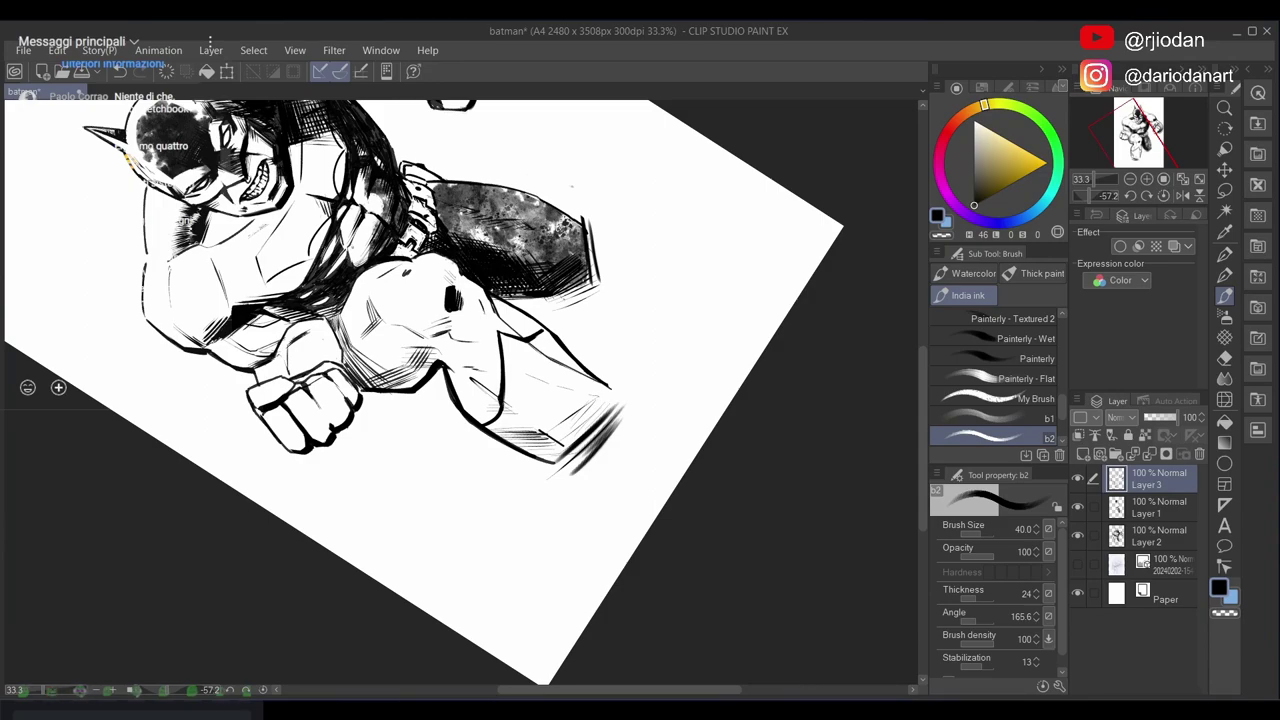
Hatch thick strokes along the base of the front boot and the end of the rear leg with the size 40 b2 brush
{"action": "mouse_move", "coordinate": [597, 393]}
{"action": "left_mouse_down"}
{"action": "mouse_move", "coordinate": [600, 494]}
{"action": "mouse_move", "coordinate": [587, 509]}
{"action": "left_mouse_up"}
{"action": "left_click_drag", "start_coordinate": [655, 407], "coordinate": [562, 498]}
{"action": "key", "text": "ctrl+at"}
{"action": "left_click_drag", "start_coordinate": [626, 360], "coordinate": [663, 311]}
{"action": "left_click_drag", "start_coordinate": [629, 371], "coordinate": [525, 530]}
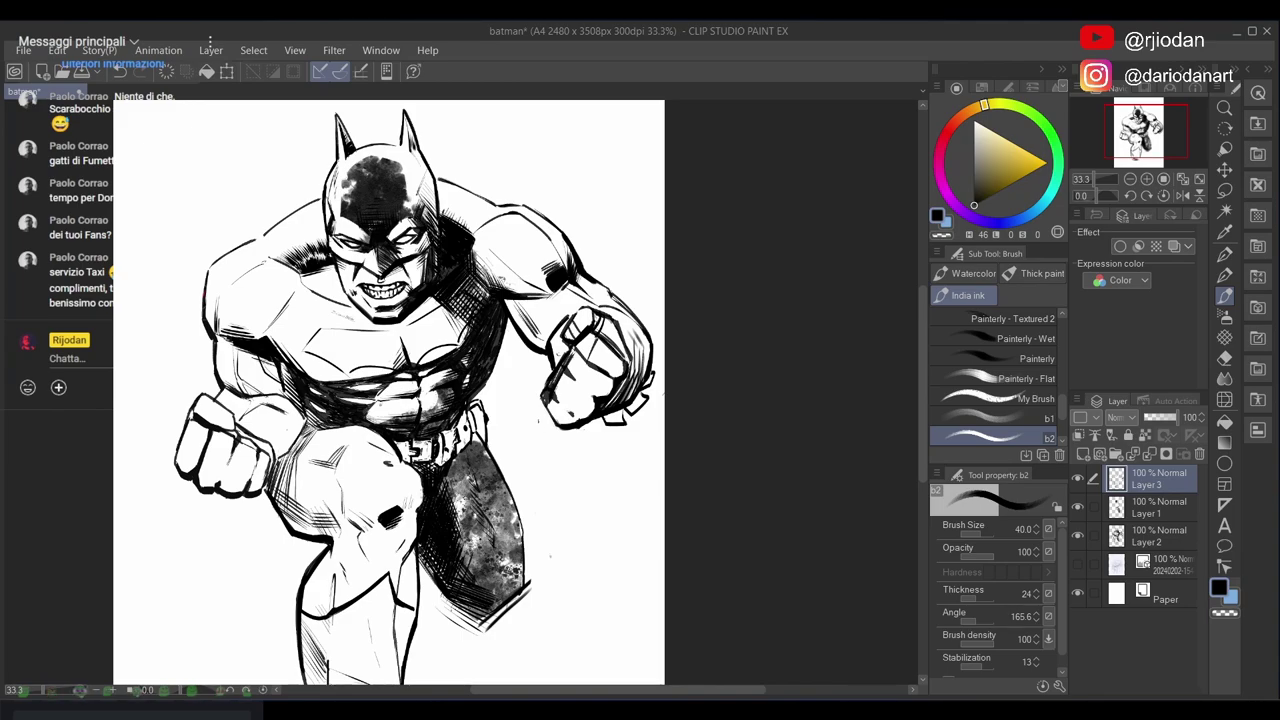
Add short hatch strokes on the front thigh's edge beside the left-side fist with the size 40 b2 brush
{"action": "left_click_drag", "start_coordinate": [539, 421], "coordinate": [618, 333]}
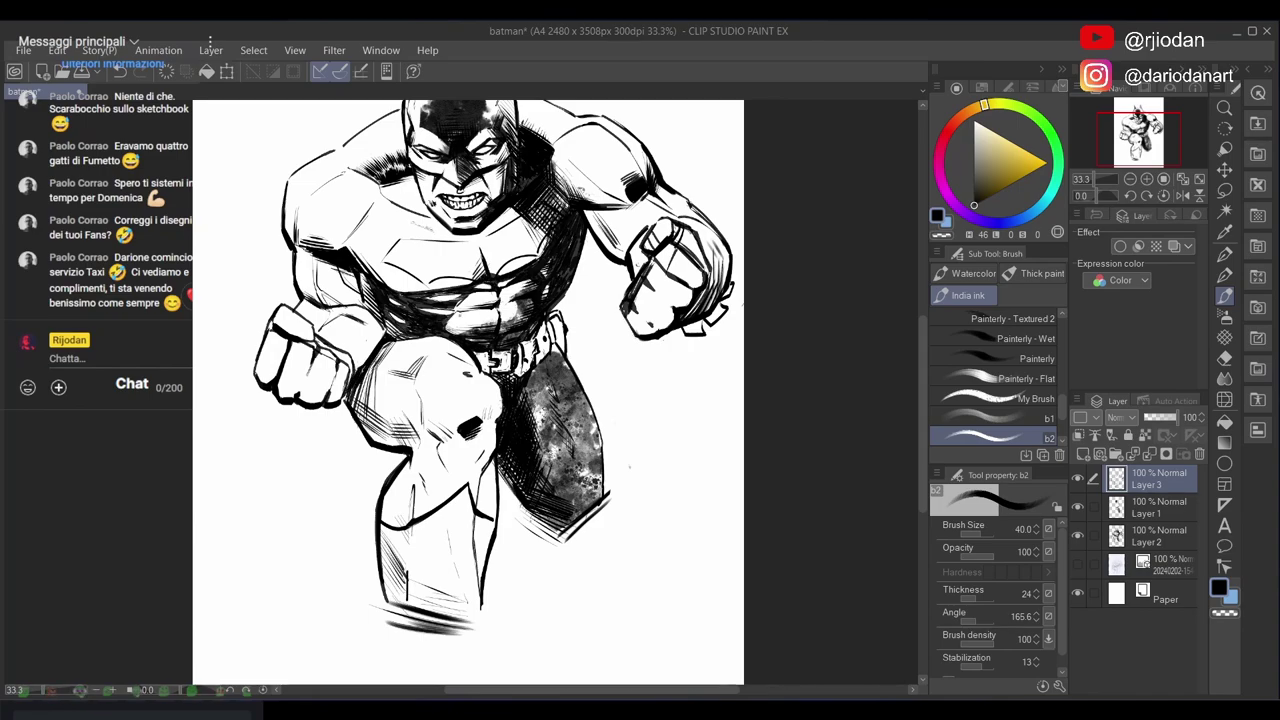
{"action": "left_click_drag", "start_coordinate": [366, 374], "coordinate": [357, 404]}
{"action": "left_click_drag", "start_coordinate": [368, 373], "coordinate": [363, 411]}
{"action": "left_click_drag", "start_coordinate": [375, 377], "coordinate": [369, 415]}
{"action": "mouse_move", "coordinate": [614, 421]}
{"action": "left_mouse_down"}
{"action": "mouse_move", "coordinate": [550, 498]}
{"action": "mouse_move", "coordinate": [522, 479]}
{"action": "left_mouse_up"}
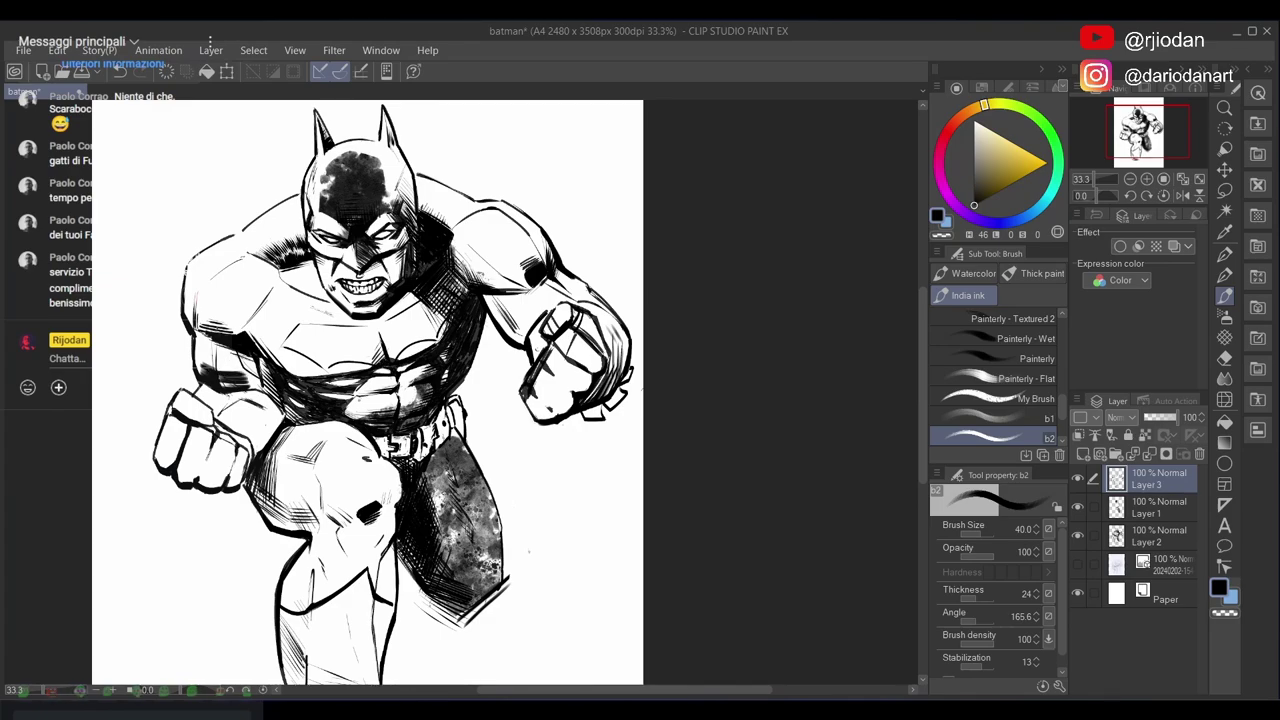
Draw curling smoke lines around the legs and a speech balloon reading "WE'RE DONE!!! BYE!" with the size 40 b2 brush
{"action": "left_click_drag", "start_coordinate": [508, 374], "coordinate": [531, 404]}
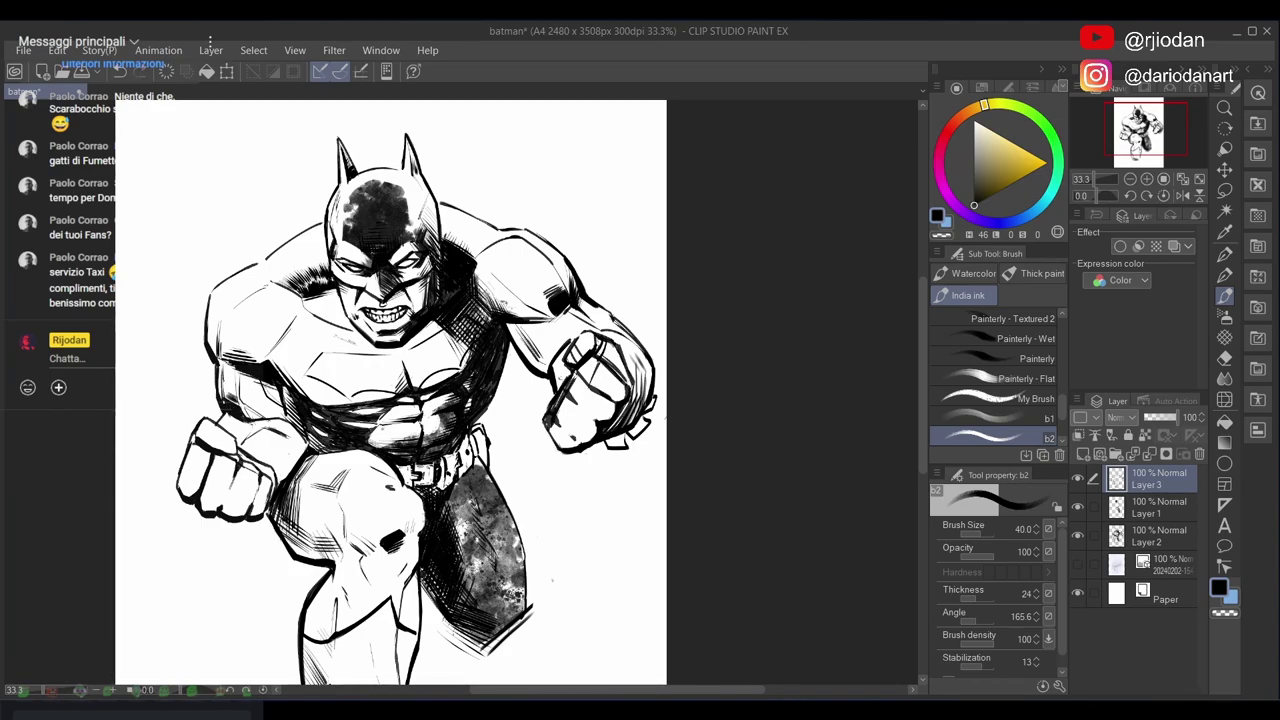
{"action": "mouse_move", "coordinate": [549, 459]}
{"action": "left_mouse_down"}
{"action": "mouse_move", "coordinate": [577, 411]}
{"action": "mouse_move", "coordinate": [565, 340]}
{"action": "mouse_move", "coordinate": [582, 402]}
{"action": "left_mouse_up"}
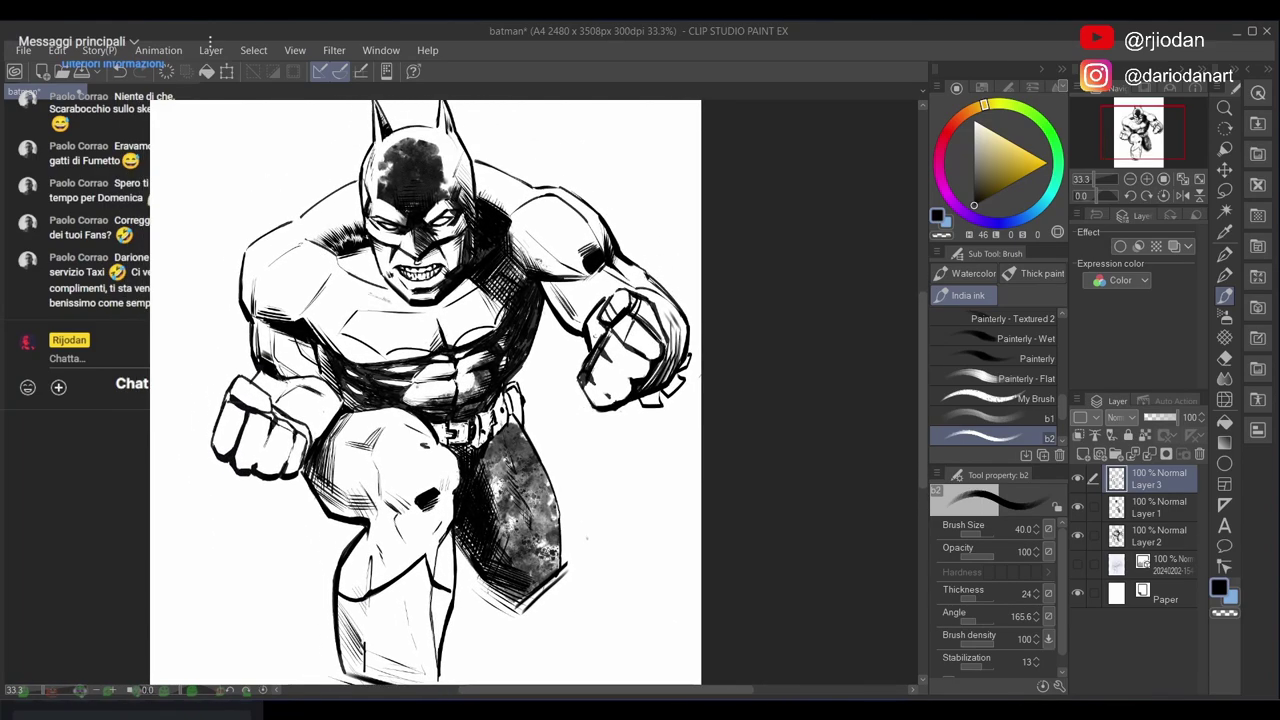
{"action": "key", "text": "e"}
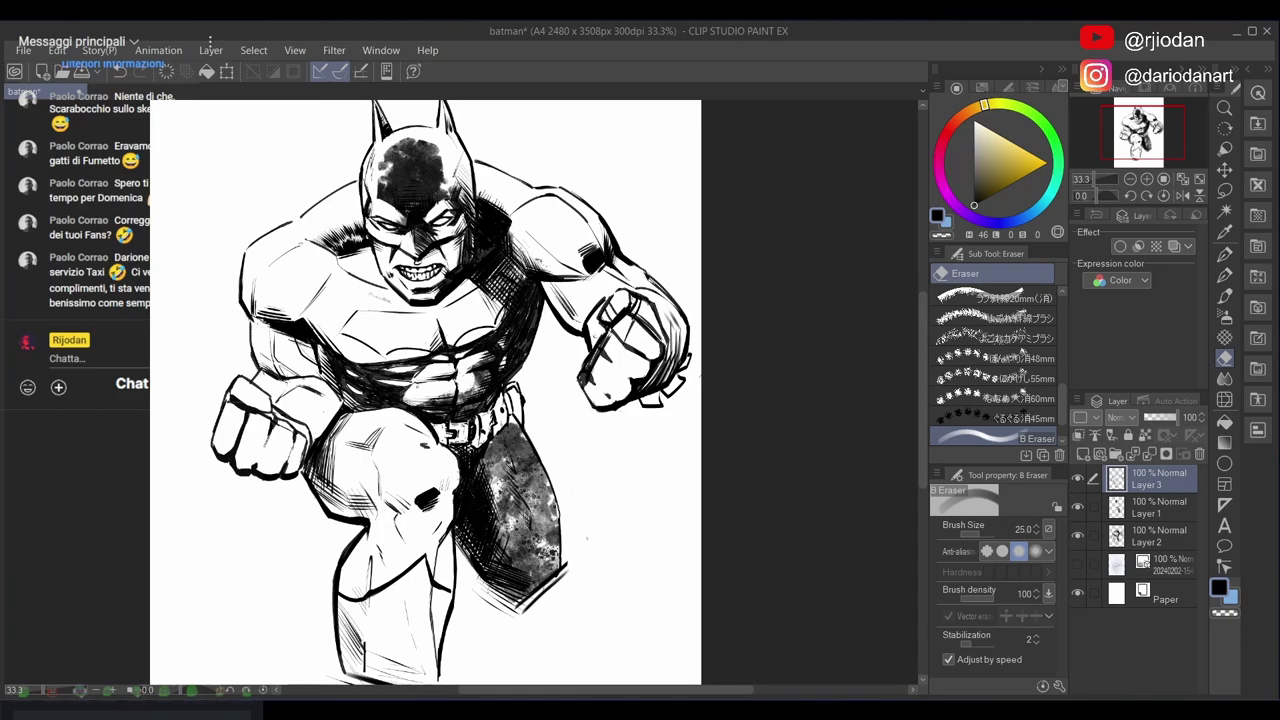
{"action": "key", "text": "b"}
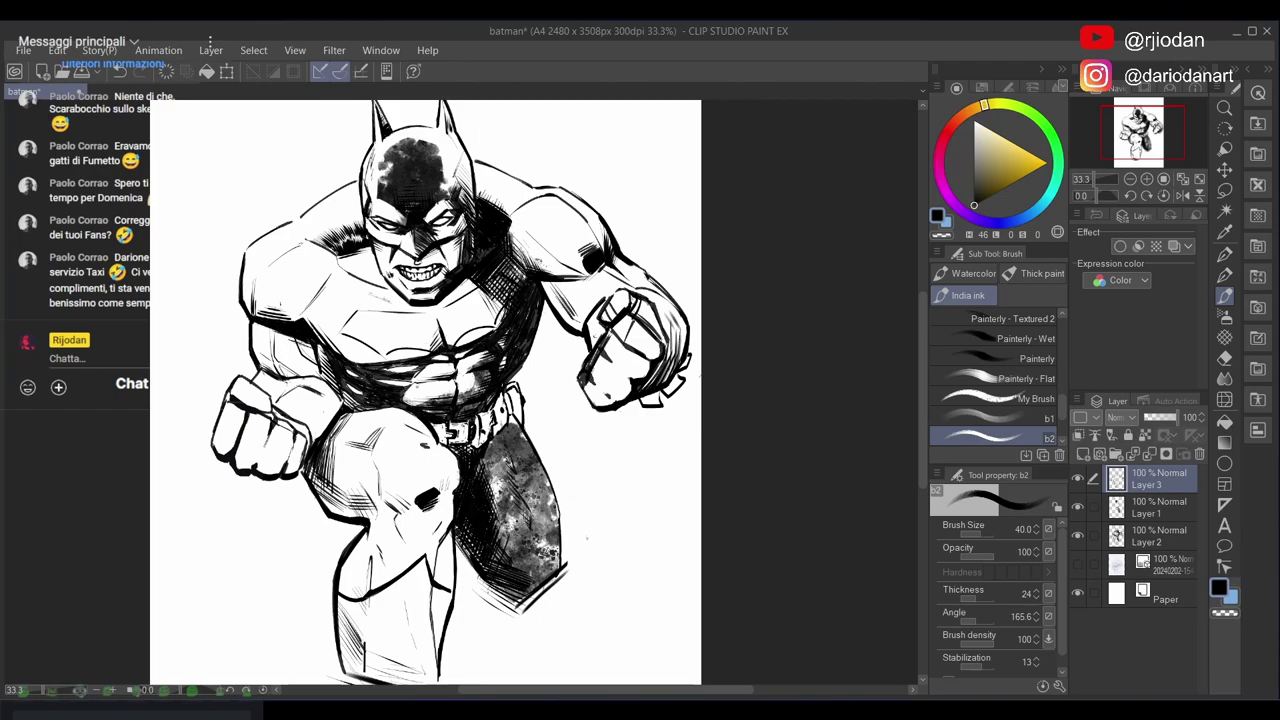
{"action": "mouse_move", "coordinate": [591, 460]}
{"action": "left_mouse_down"}
{"action": "mouse_move", "coordinate": [572, 500]}
{"action": "mouse_move", "coordinate": [549, 505]}
{"action": "mouse_move", "coordinate": [531, 484]}
{"action": "mouse_move", "coordinate": [466, 463]}
{"action": "mouse_move", "coordinate": [503, 383]}
{"action": "mouse_move", "coordinate": [534, 403]}
{"action": "left_mouse_up"}
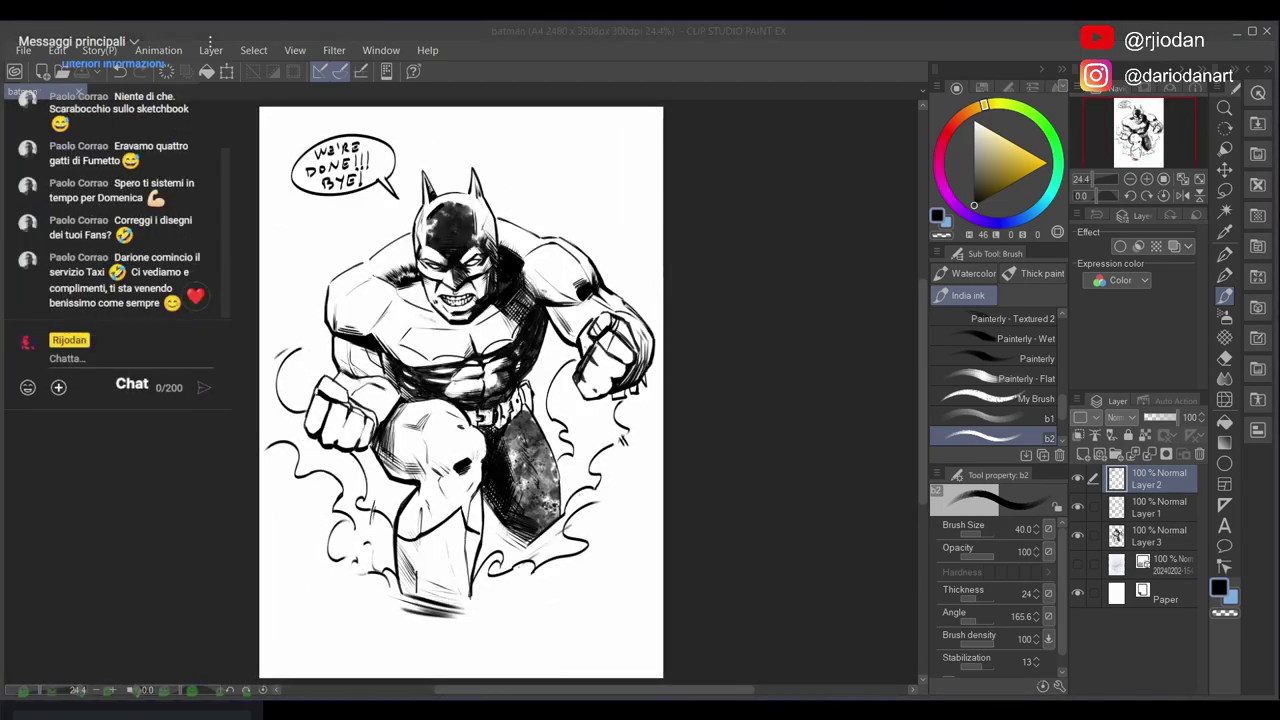